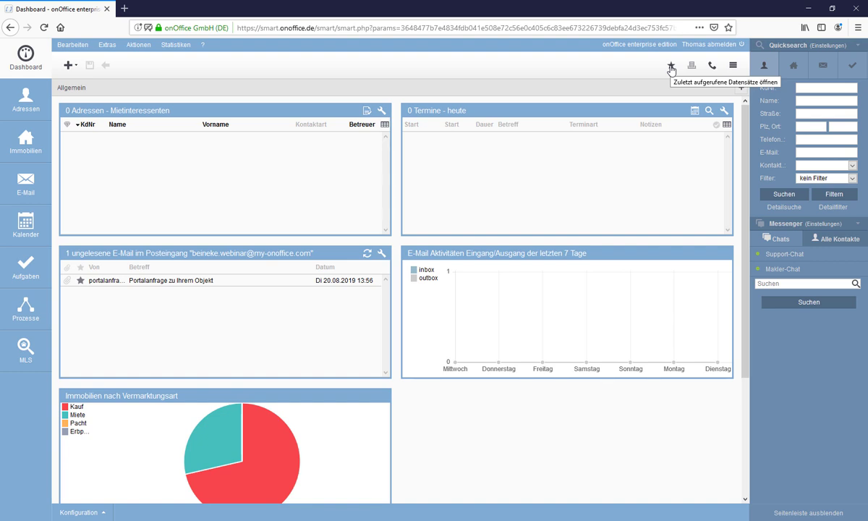
Look through the recently viewed records and the callback service form, closing both without submitting.
click(671, 67)
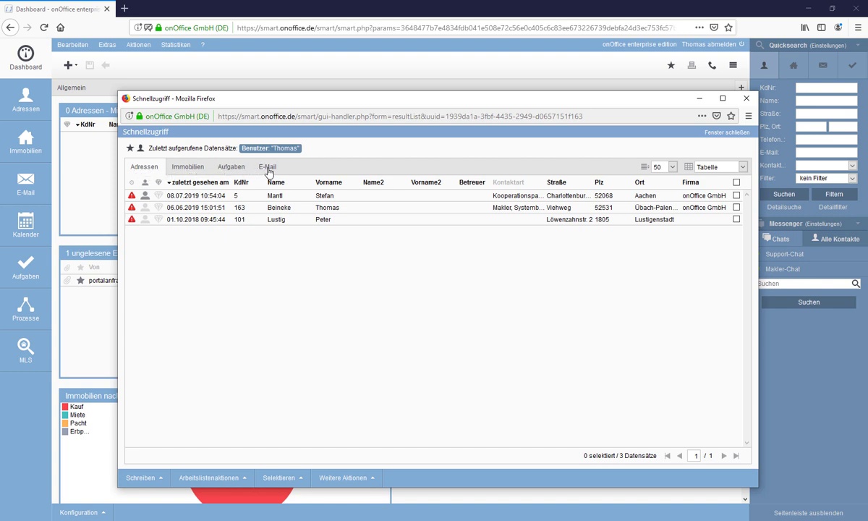
click(712, 133)
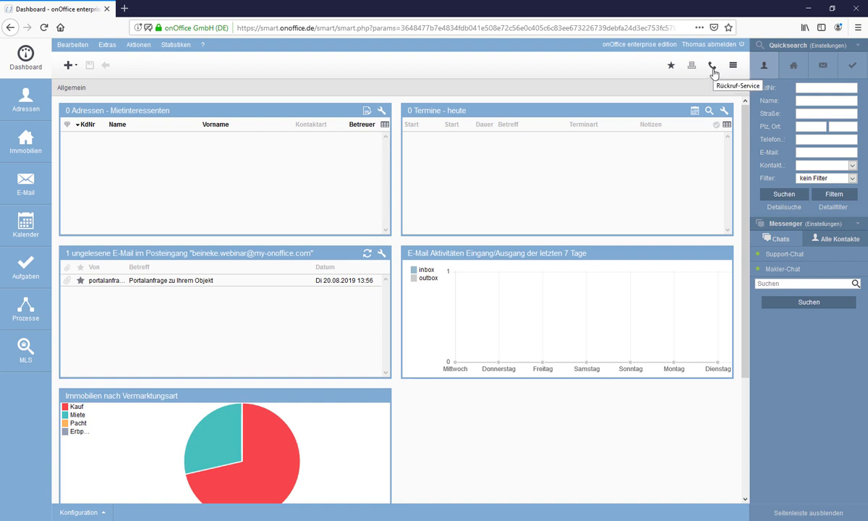
click(712, 67)
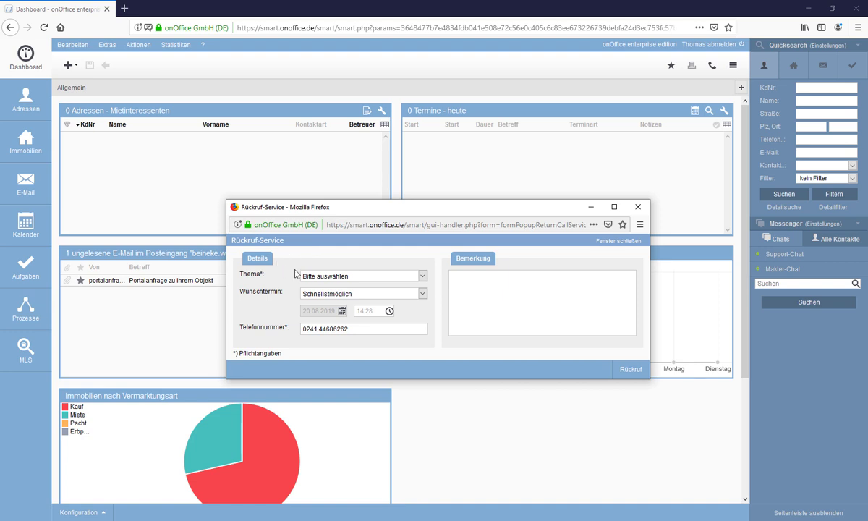
click(411, 275)
click(254, 263)
click(618, 241)
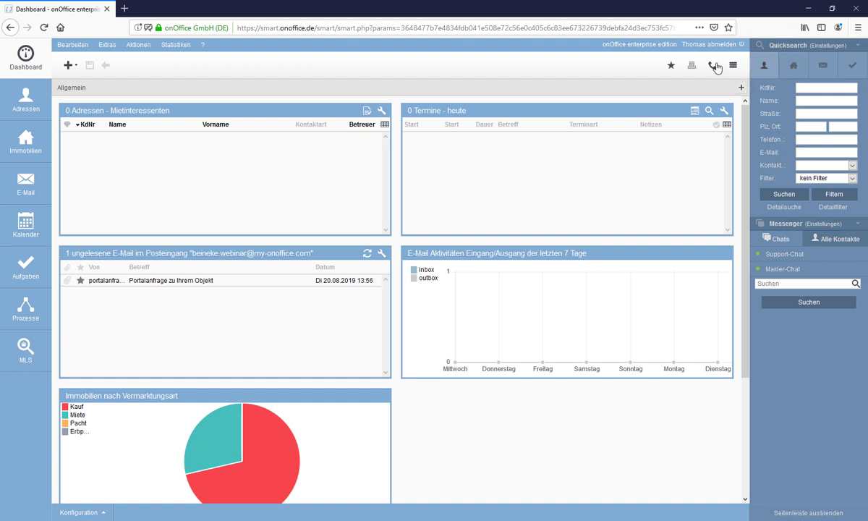
Toggle the quick search sidebar and peek at the dashboard configuration options.
click(733, 66)
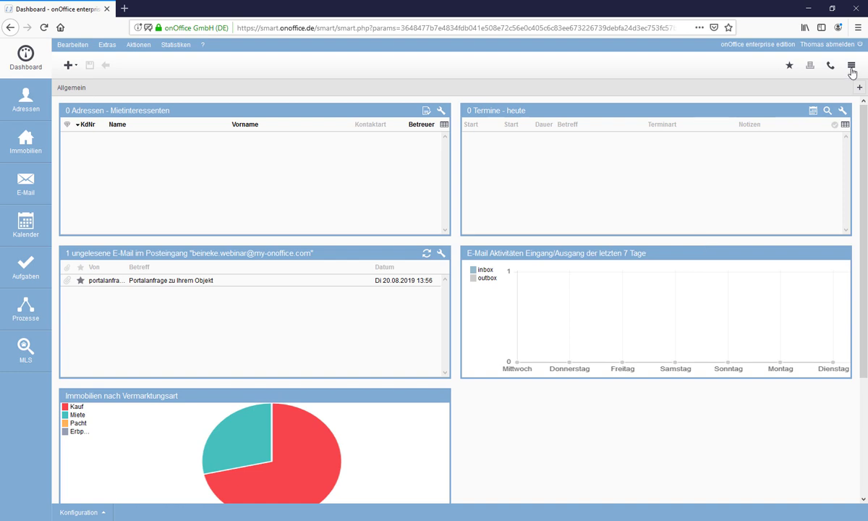
click(851, 66)
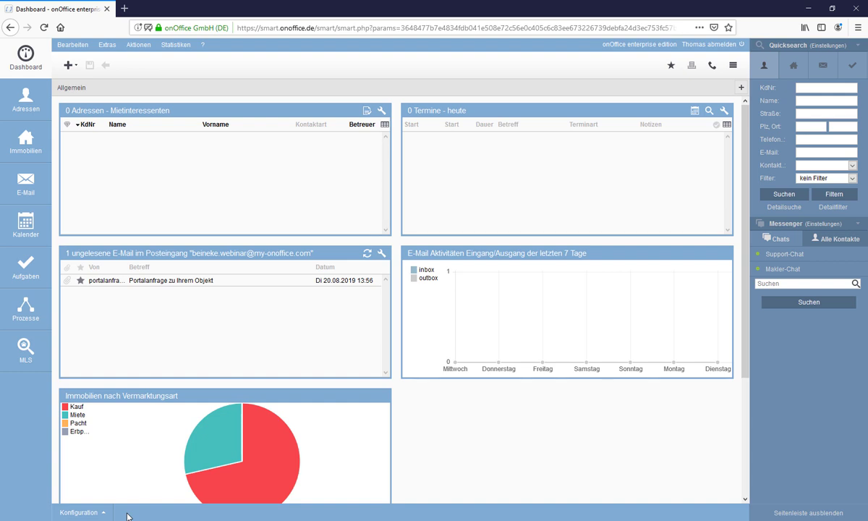
click(74, 513)
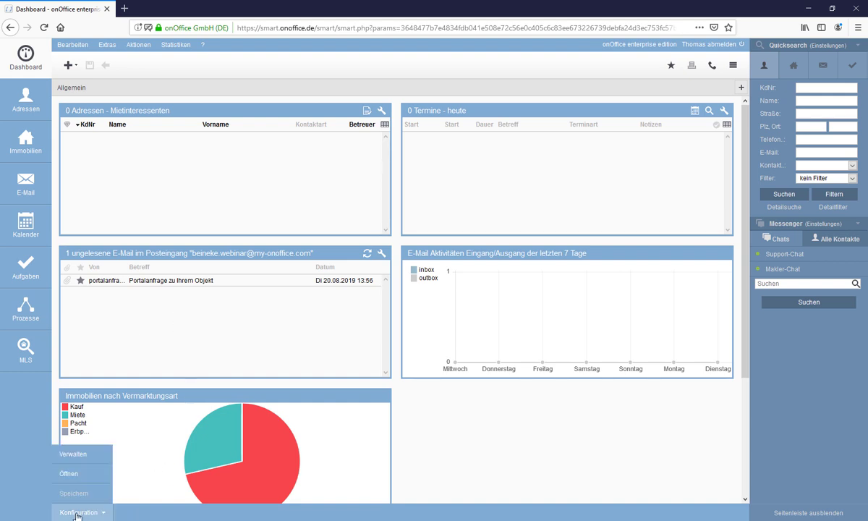
click(179, 513)
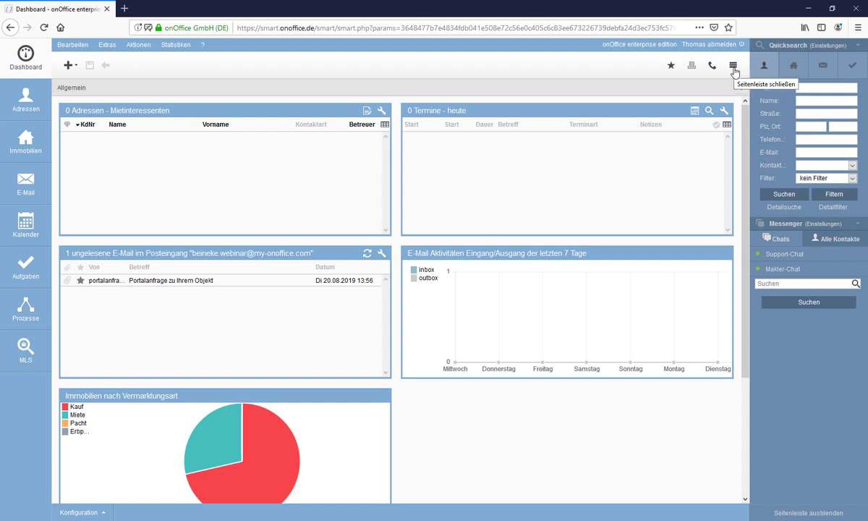
click(790, 515)
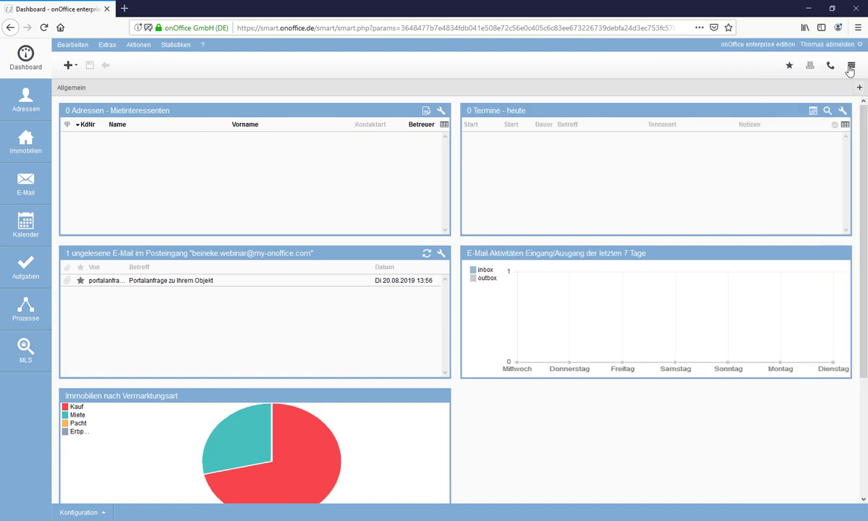
click(851, 67)
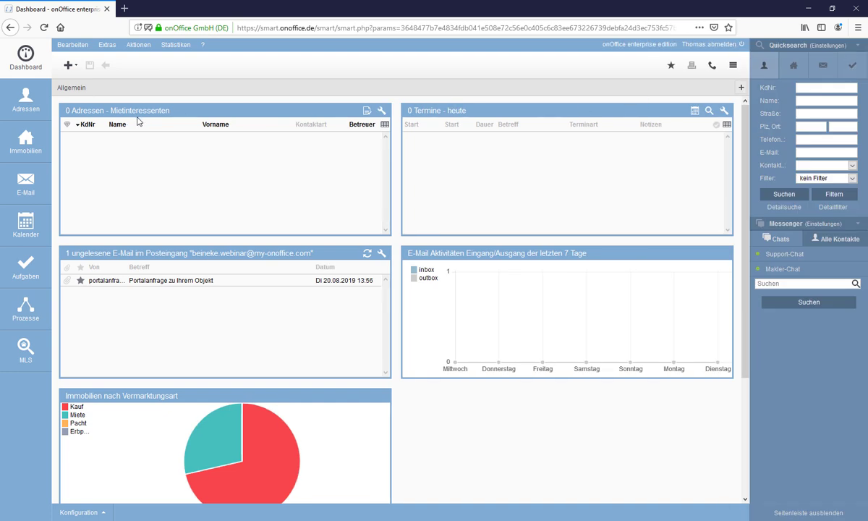
Open Adressen and E-Mail via 'Link in neuem Tab öffnen', dismissing the notification prompt.
right_click(24, 103)
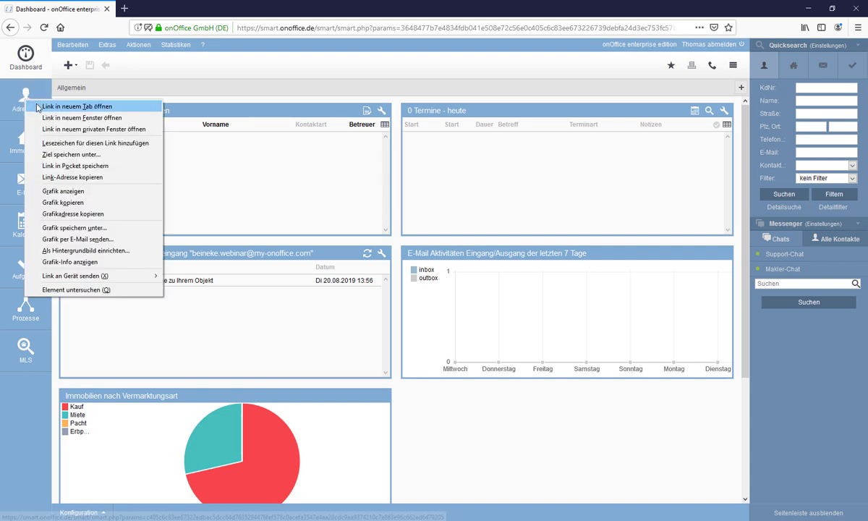
click(48, 106)
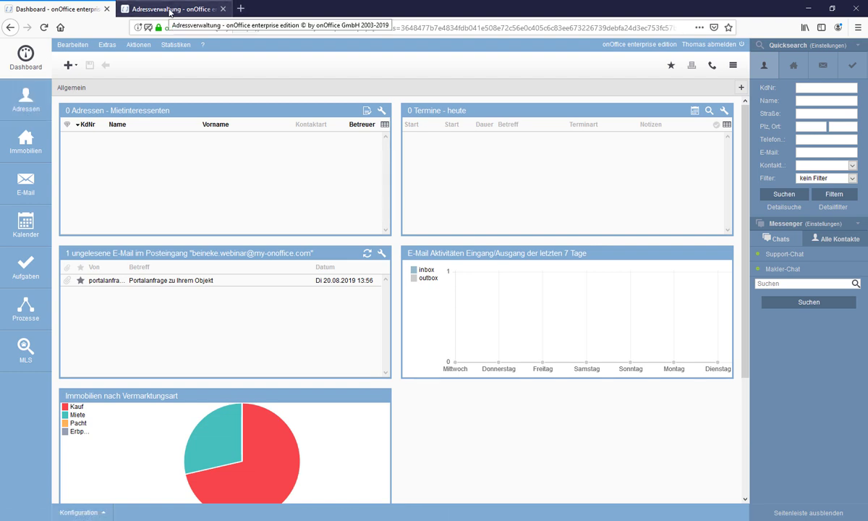
click(170, 12)
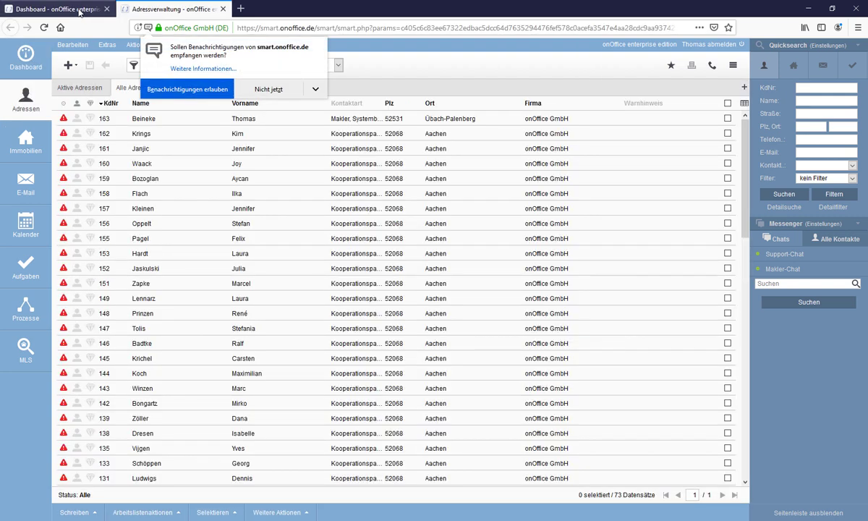
click(265, 90)
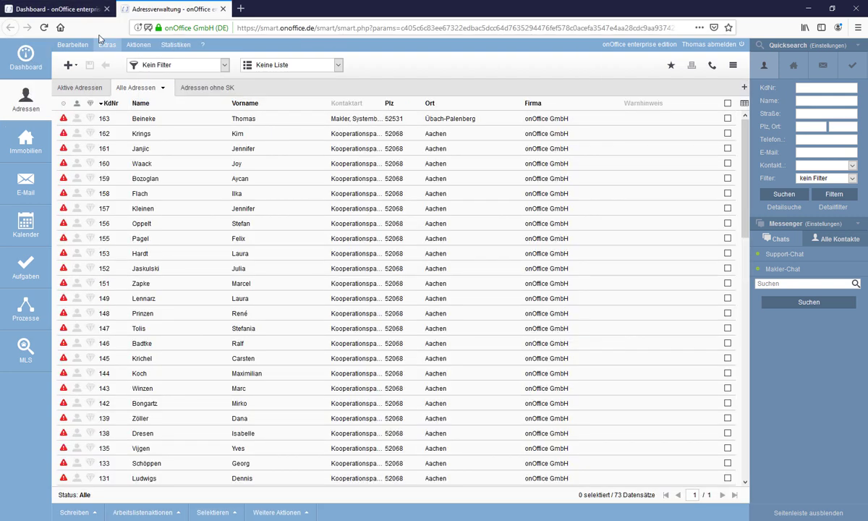
click(69, 12)
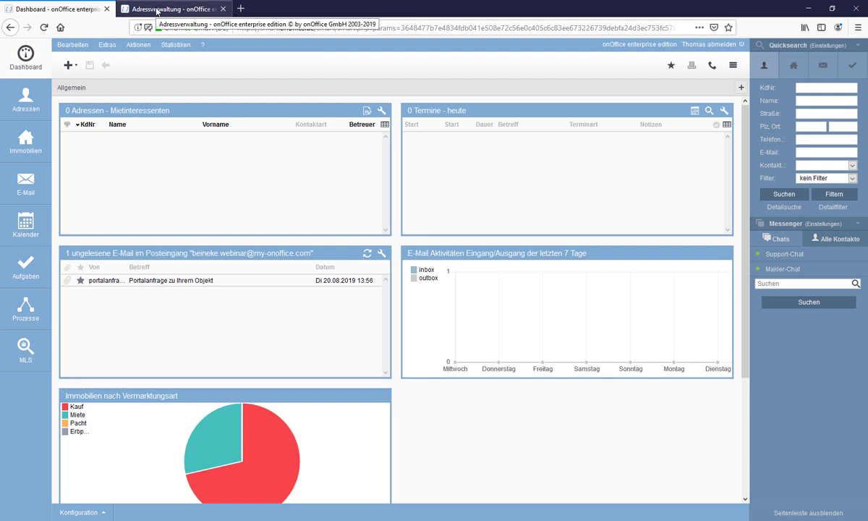
click(157, 11)
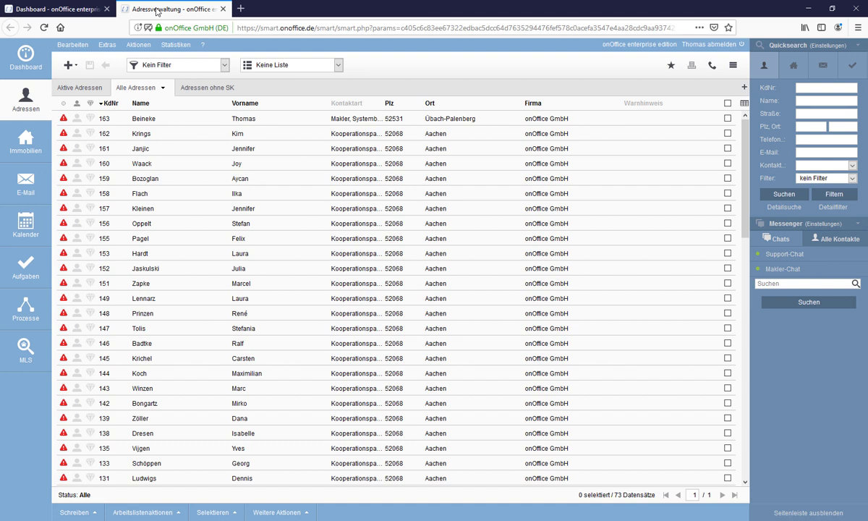
right_click(19, 189)
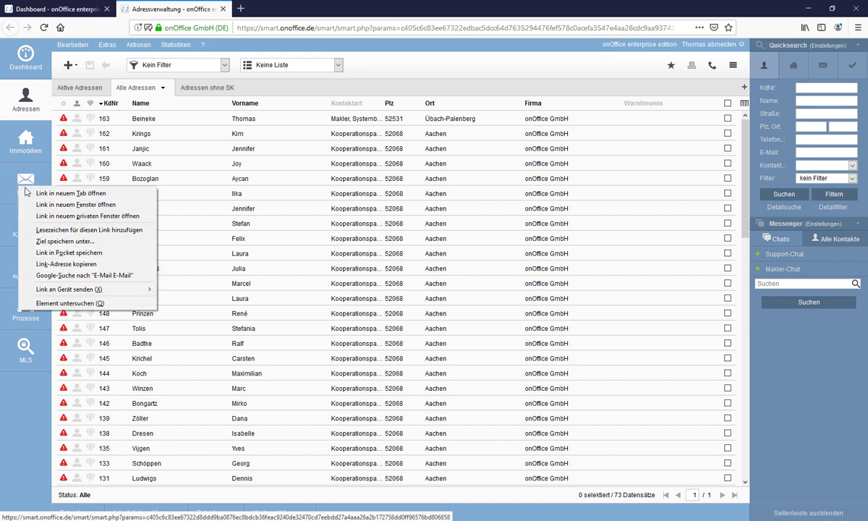
click(30, 194)
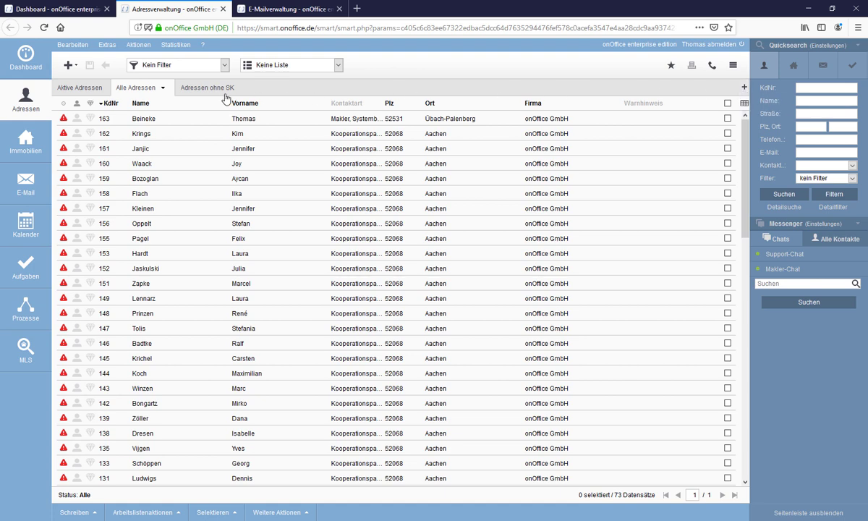
Start a new list tab and review its mode, filter and status choices, keeping Filter and Alle.
click(743, 89)
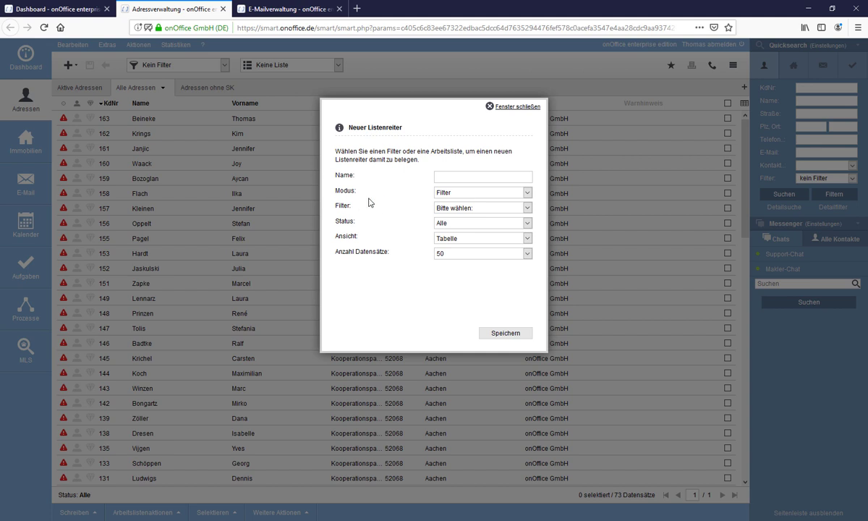
click(481, 193)
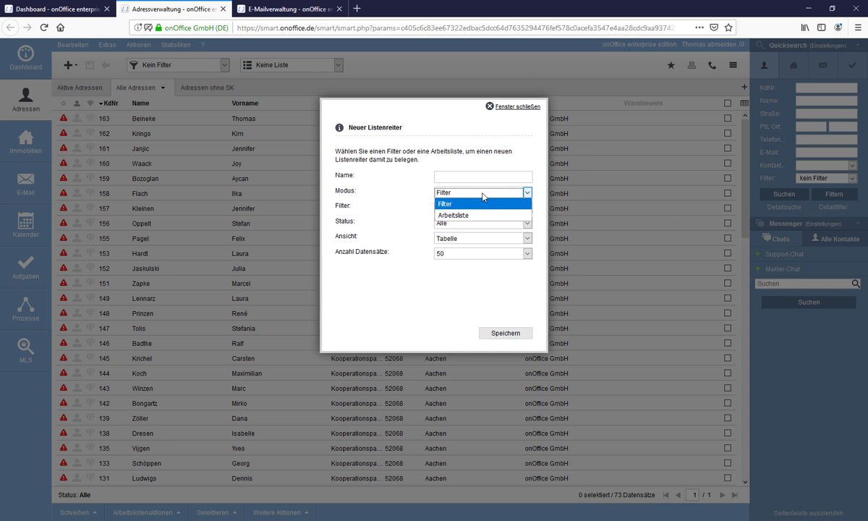
key(Down)
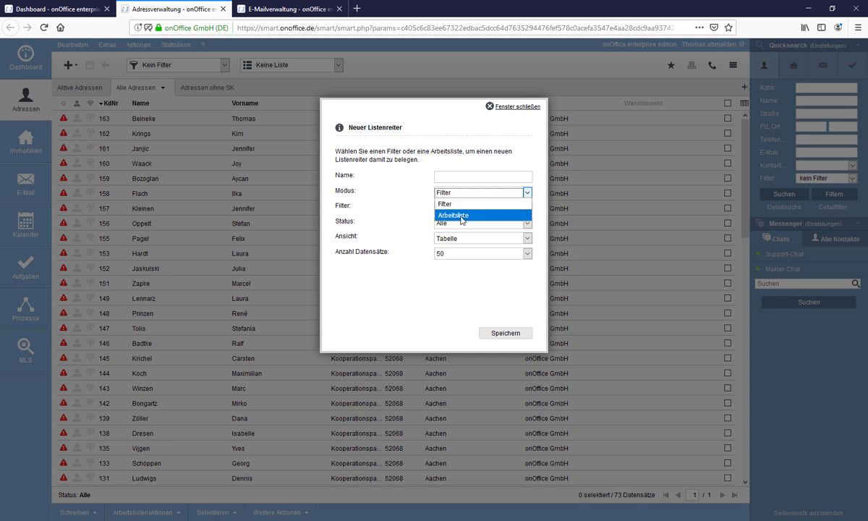
click(427, 199)
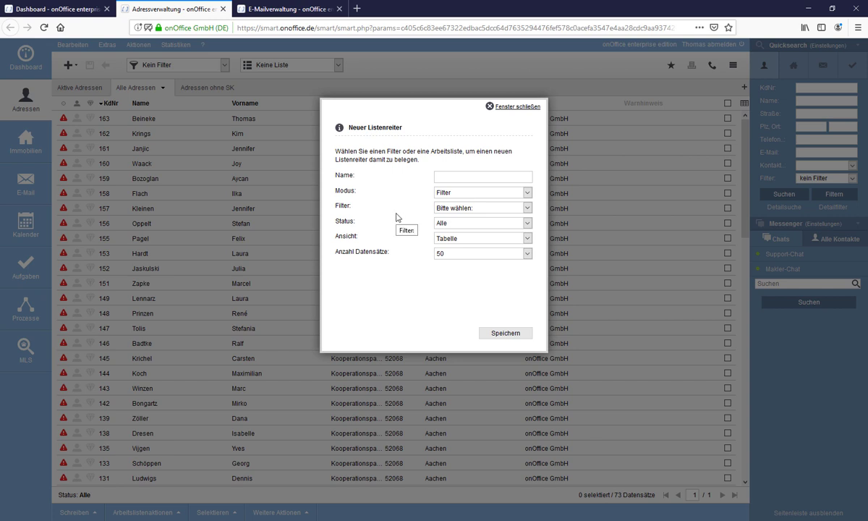
click(465, 209)
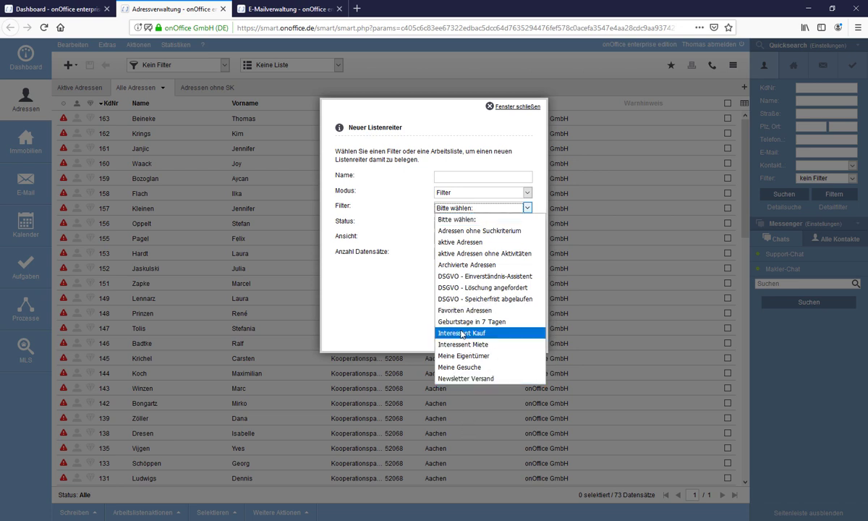
click(430, 204)
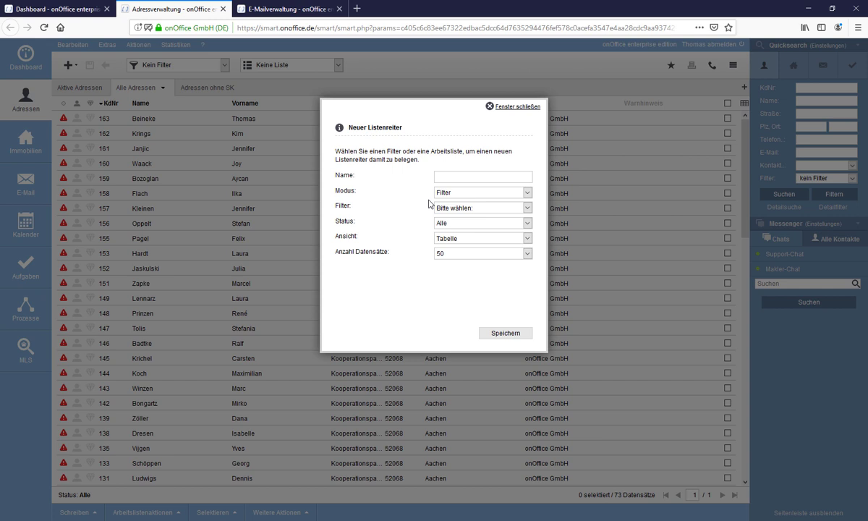
click(470, 224)
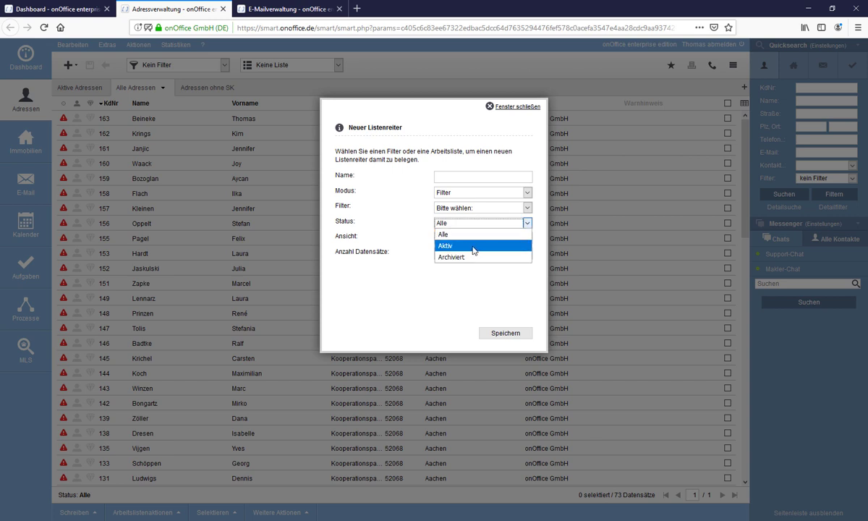
click(418, 235)
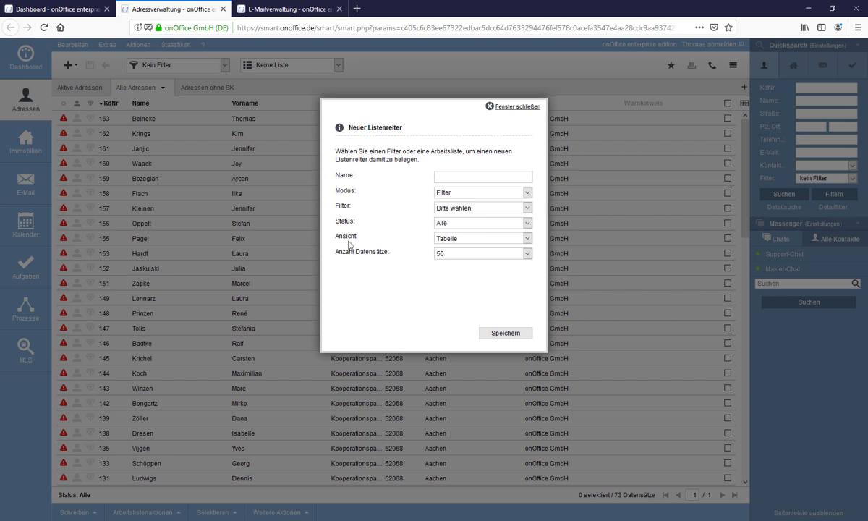
Review the Ansicht and Anzahl Datensätze dropdowns, keeping Tabelle and 50 records.
click(478, 240)
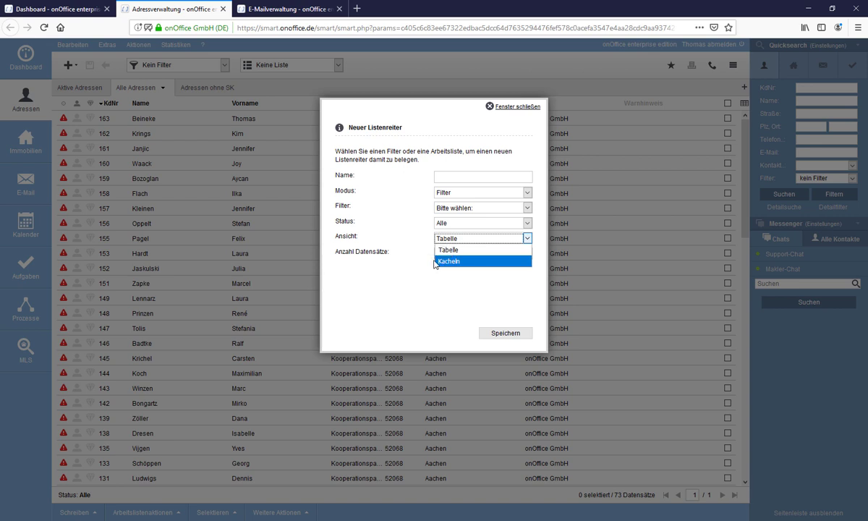
click(418, 242)
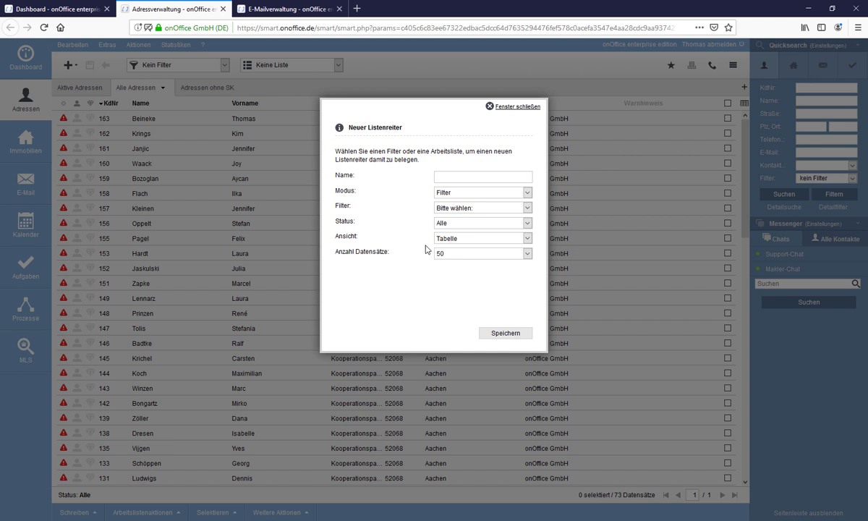
click(502, 254)
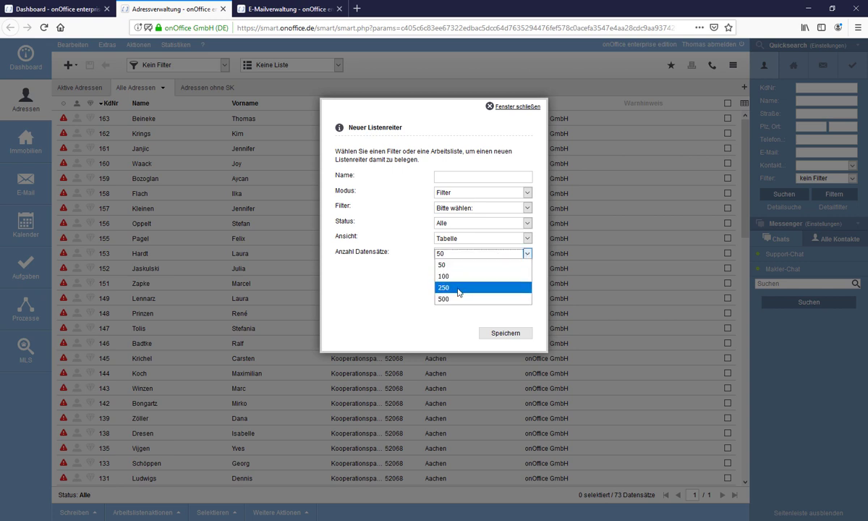
click(391, 221)
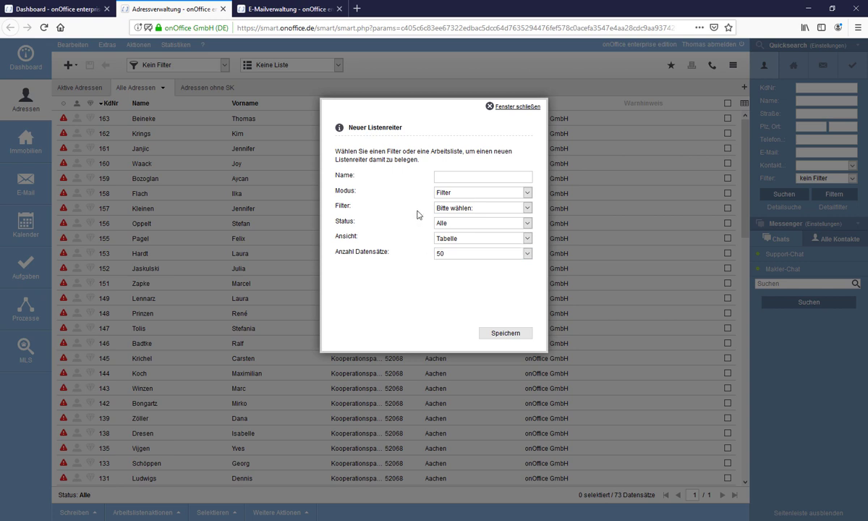
Discard the new list tab and open Reiter bearbeiten for the Alle Adressen tab.
click(511, 107)
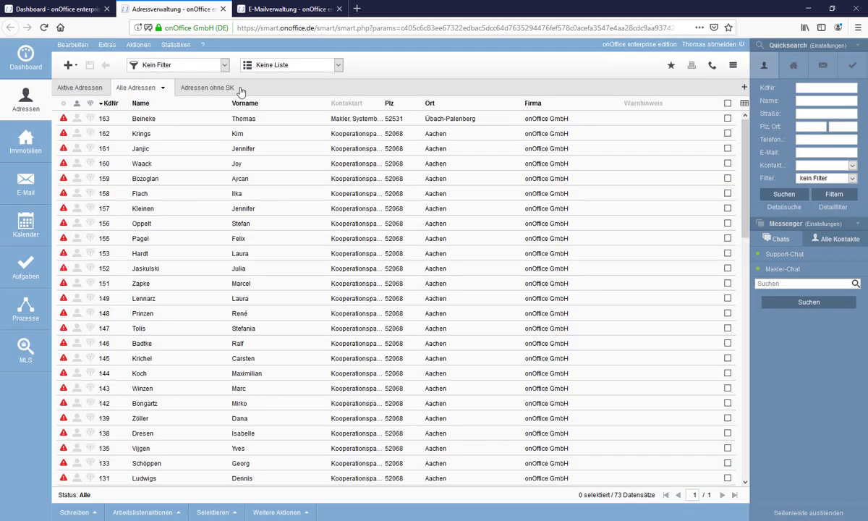
click(162, 89)
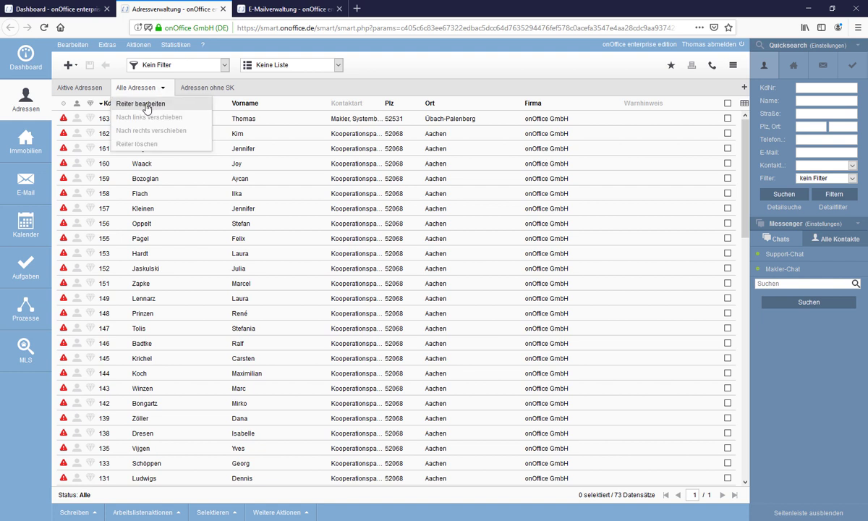
click(164, 89)
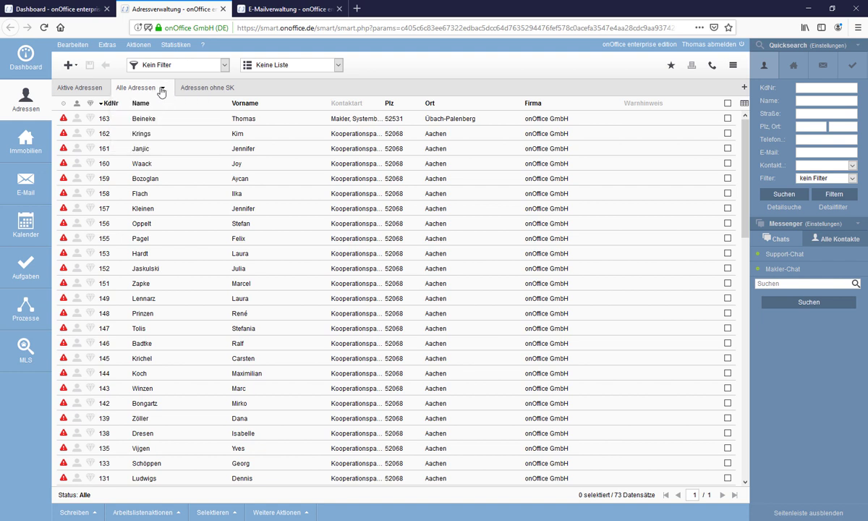
click(163, 88)
click(150, 105)
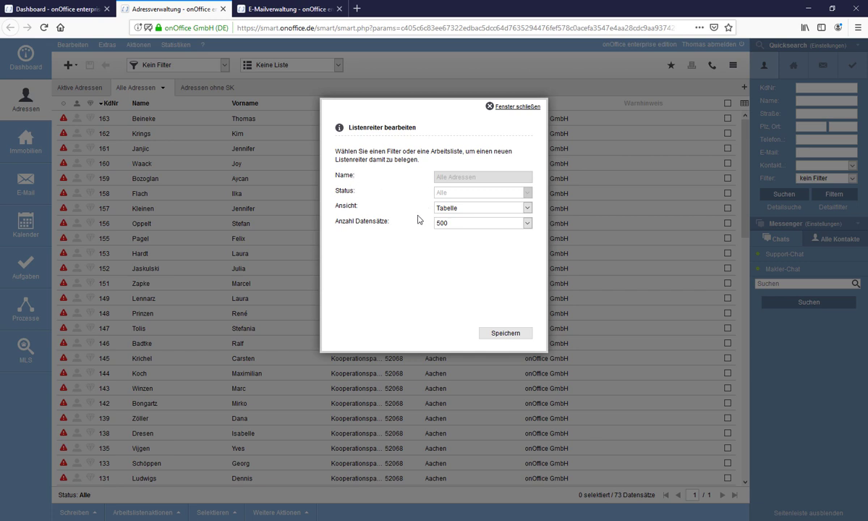
Set the tab to Kacheln view, sorted by KdNr Absteigend, and save.
click(478, 210)
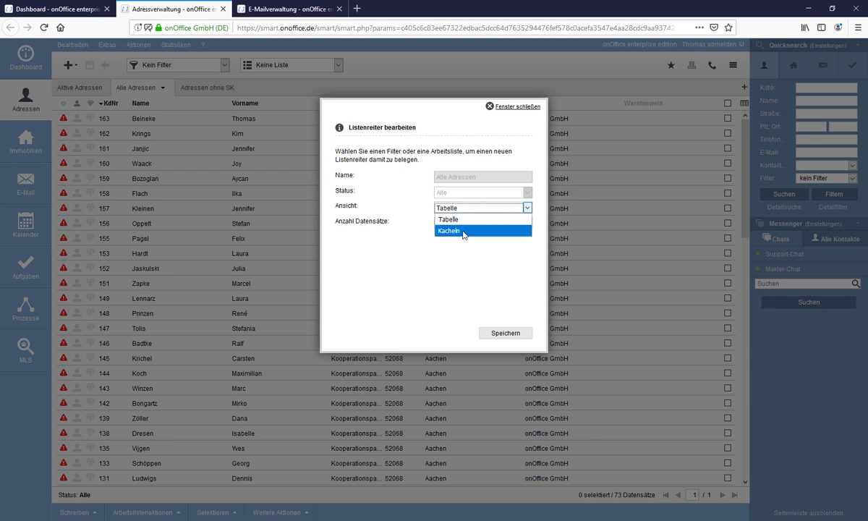
click(464, 230)
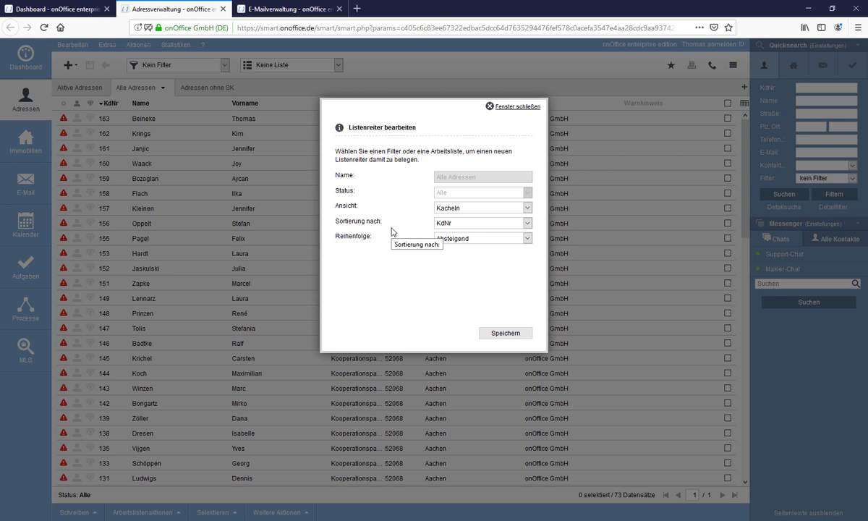
click(462, 225)
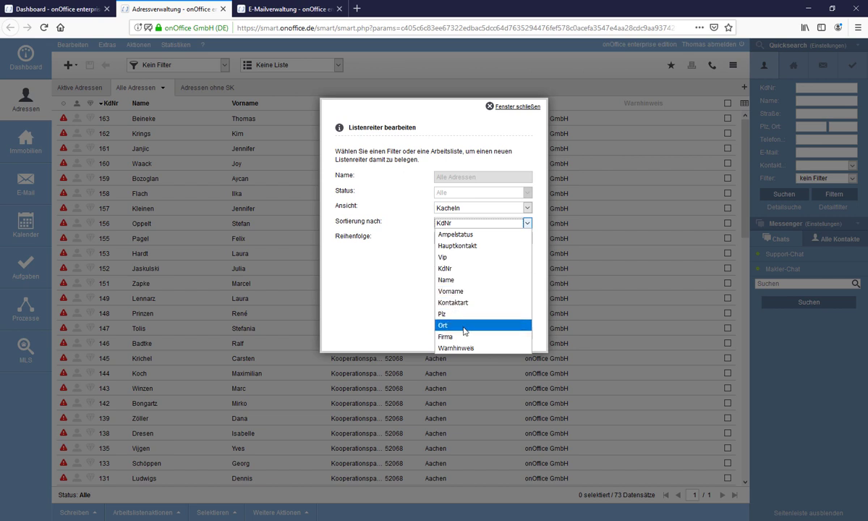
click(422, 226)
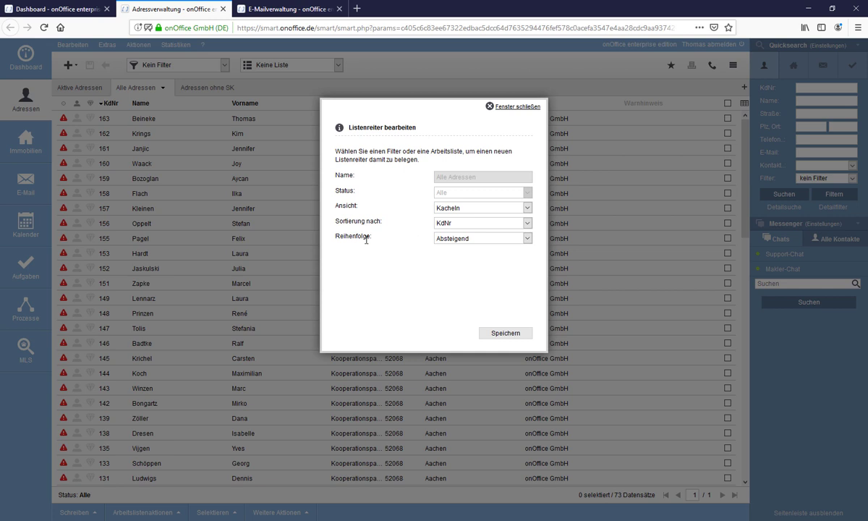
click(474, 238)
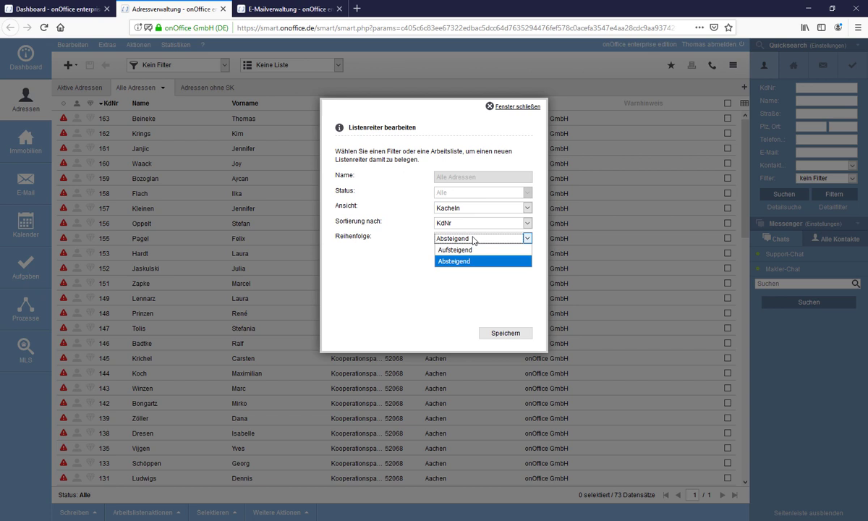
click(397, 202)
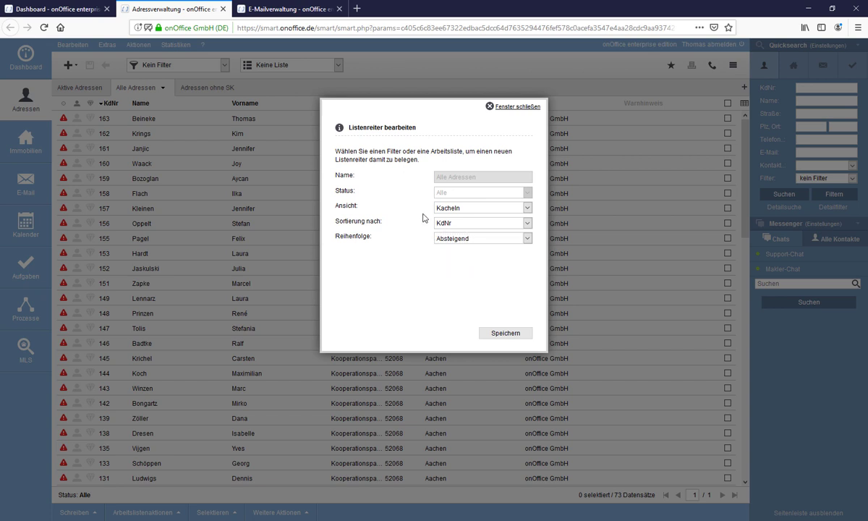
click(499, 337)
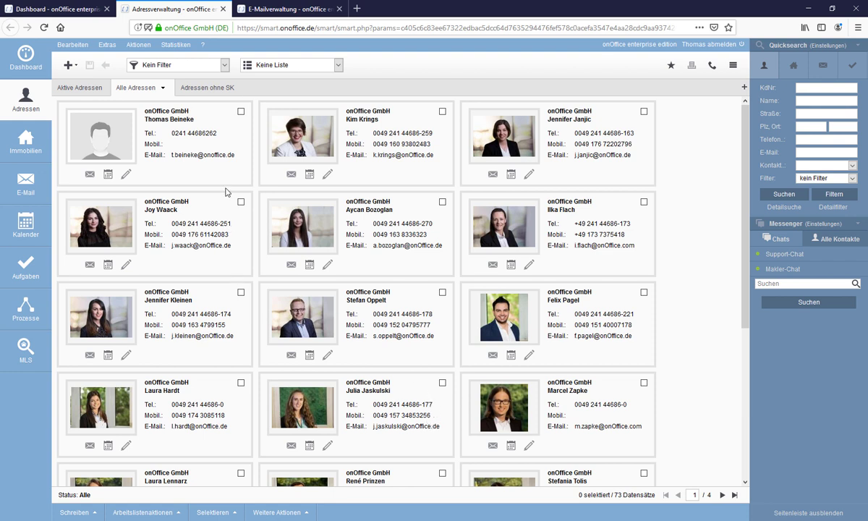
Open the Alle Adressen tab's dropdown menu over the tile view.
click(165, 91)
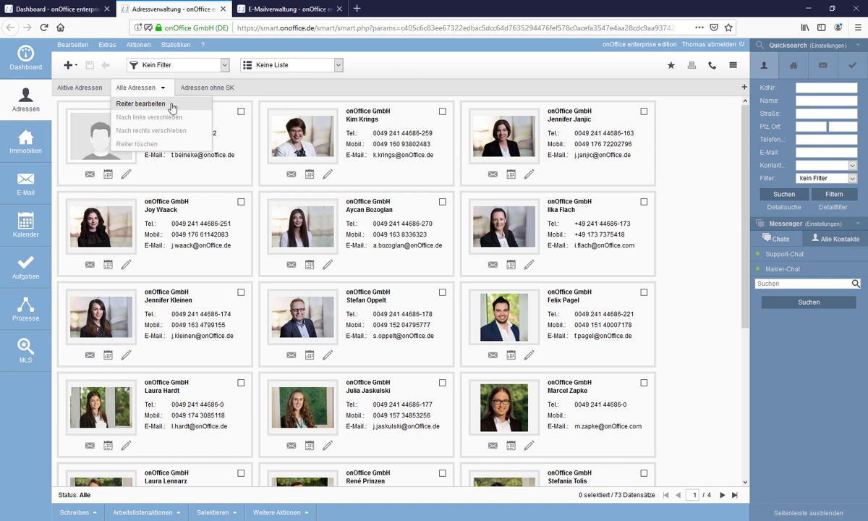
Change the Alle Adressen tab's Ansicht back to Tabelle and save.
click(172, 107)
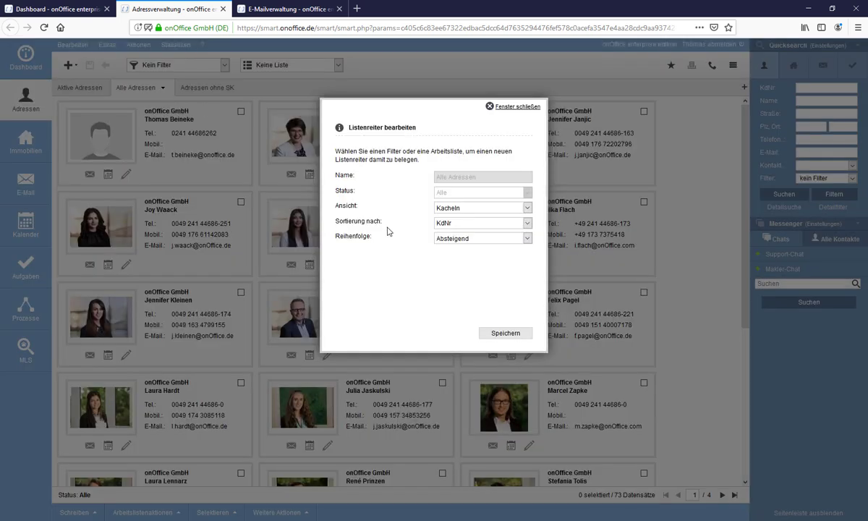
click(442, 208)
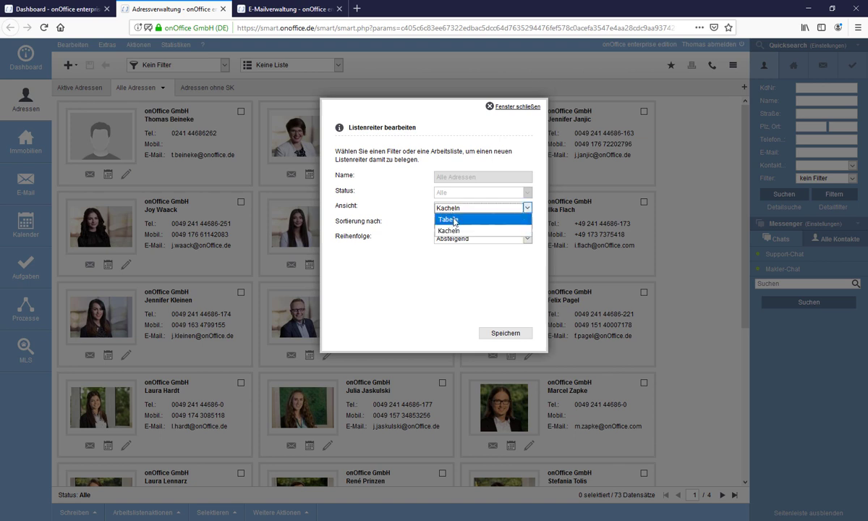
click(455, 220)
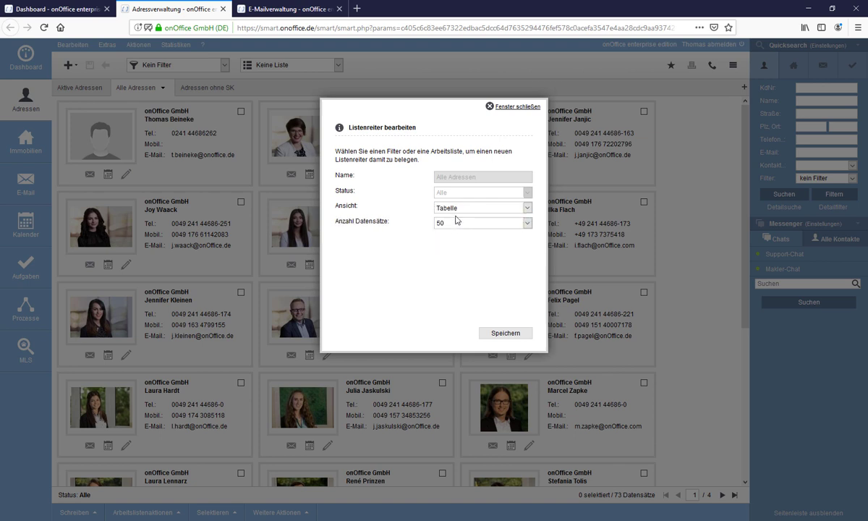
click(496, 333)
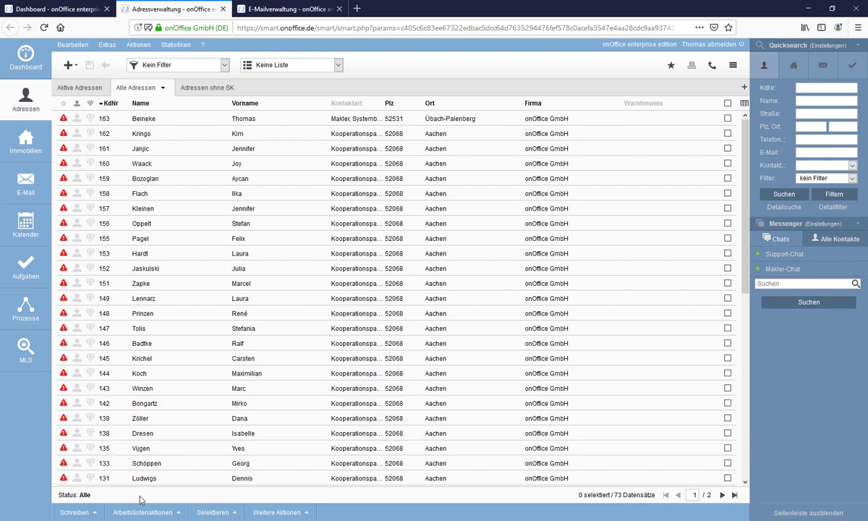
Show the Schreiben menu and its Arbeitslistenaktionen options.
click(80, 515)
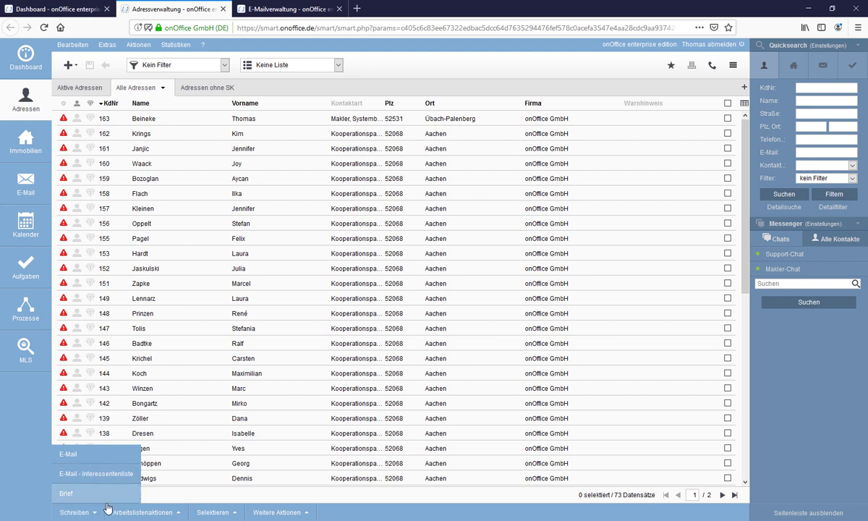
click(130, 514)
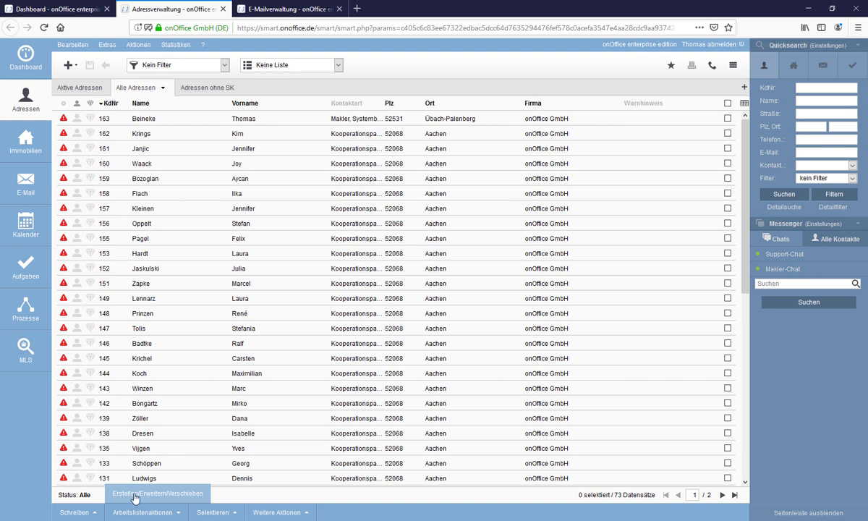
click(134, 496)
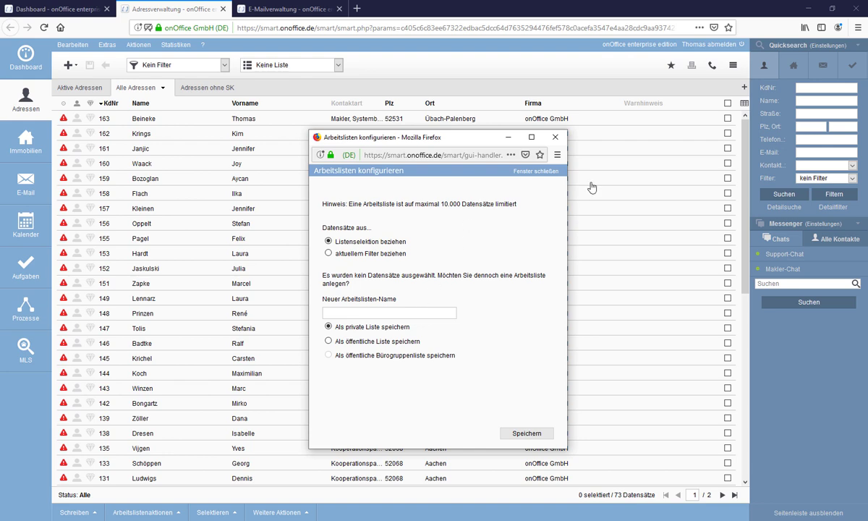
click(555, 180)
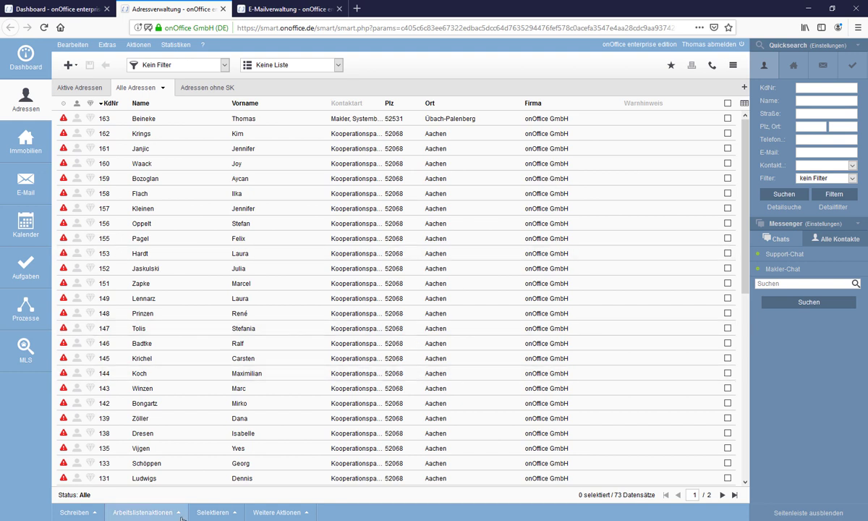
click(207, 513)
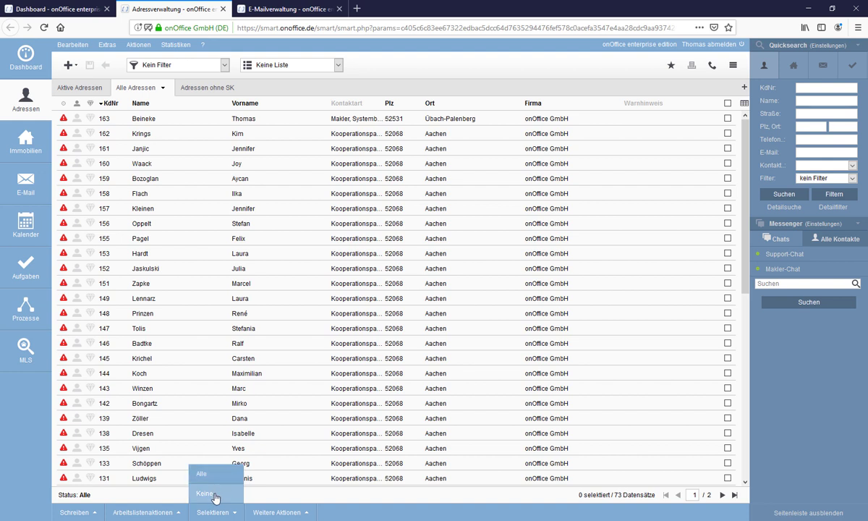
click(277, 512)
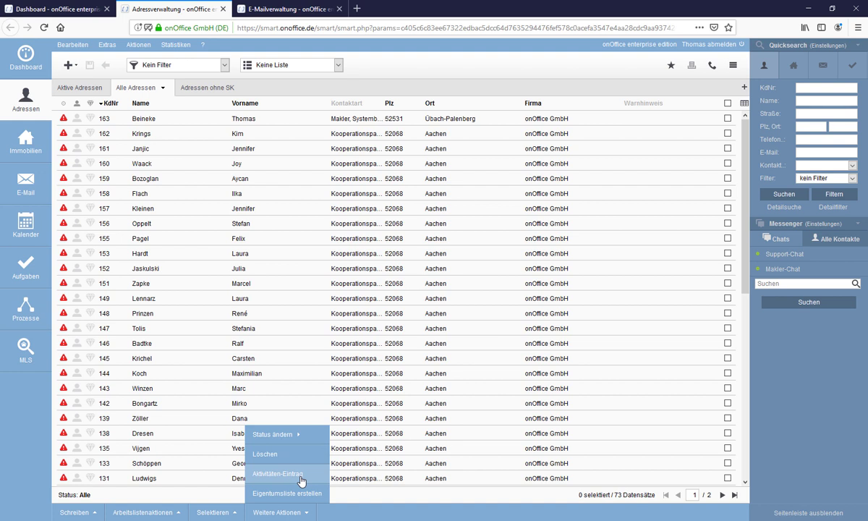
mouse_move(293, 442)
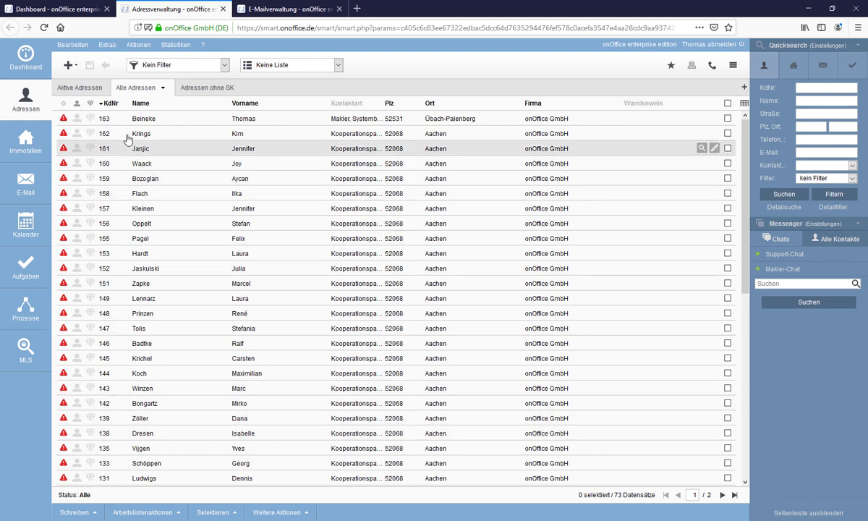
Create a new address record and enter the contact's first name and surname.
click(68, 65)
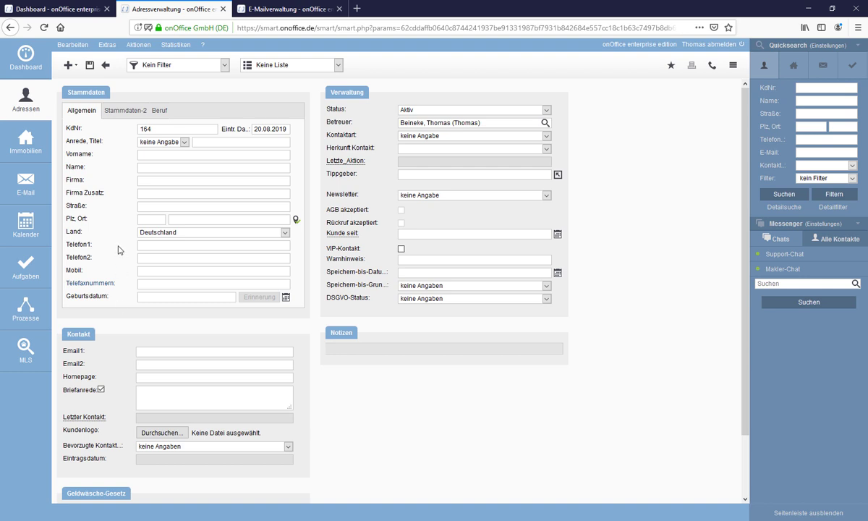
click(150, 168)
click(147, 156)
text(Max)
key(Tab)
text(Mustermann)
Fill in the contact's phone number in Telefon1 and e-mail address in Email1.
click(146, 247)
text(0123456789)
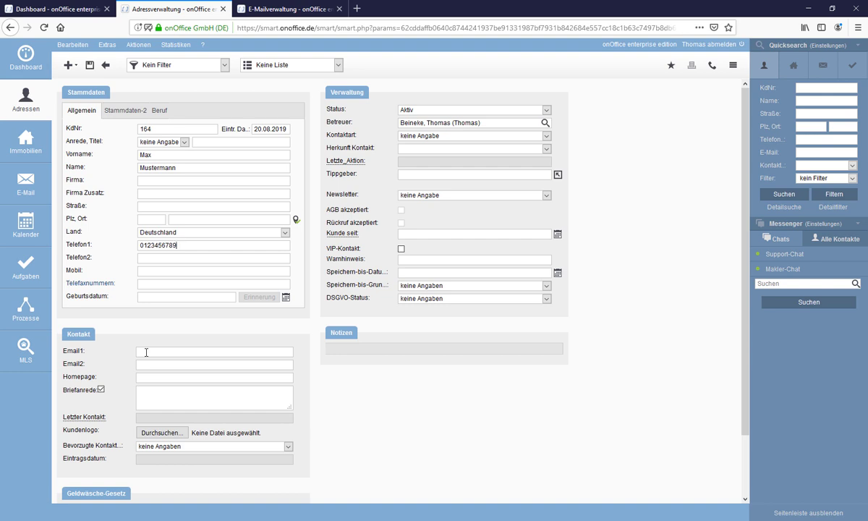
click(146, 353)
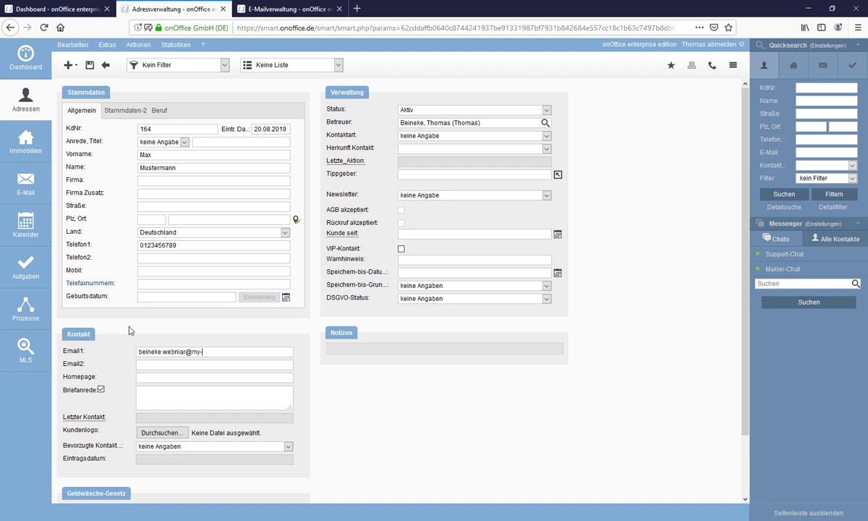
Save the record and choose 'Adresse trotzdem anlegen' despite the phone duplicate warning.
click(90, 66)
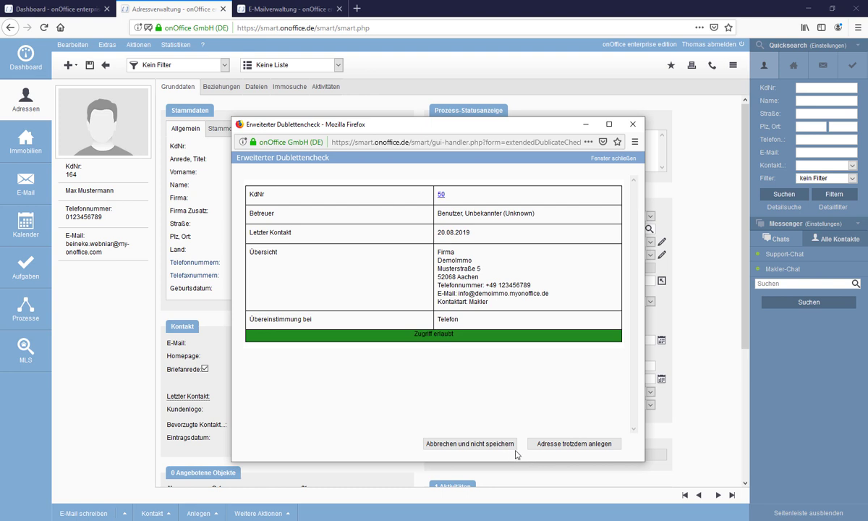
click(563, 445)
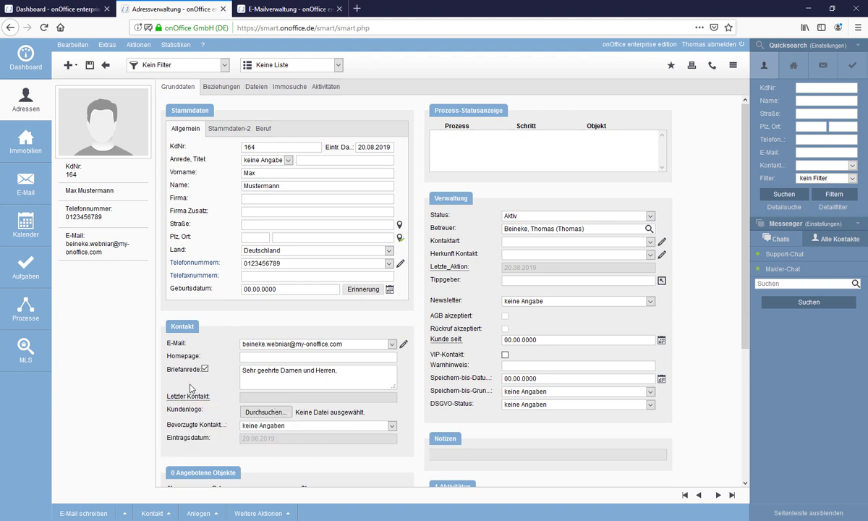
mouse_move(132, 121)
mouse_move(110, 132)
click(292, 250)
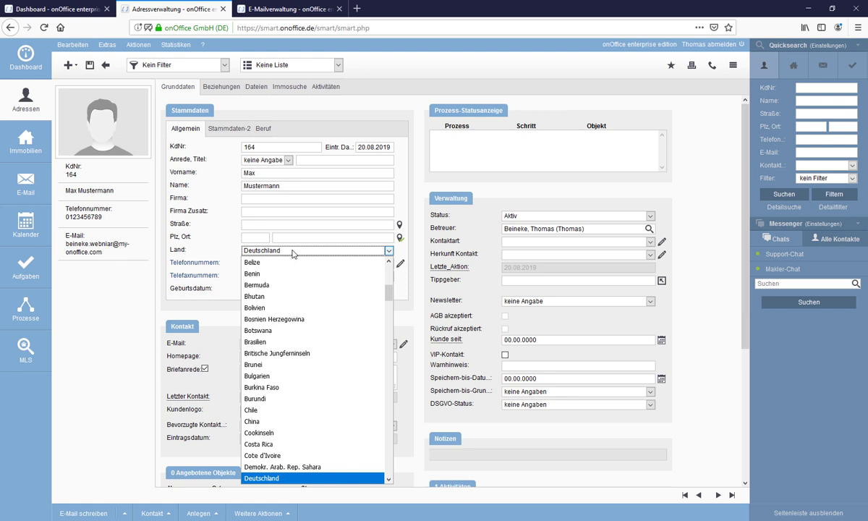
click(220, 227)
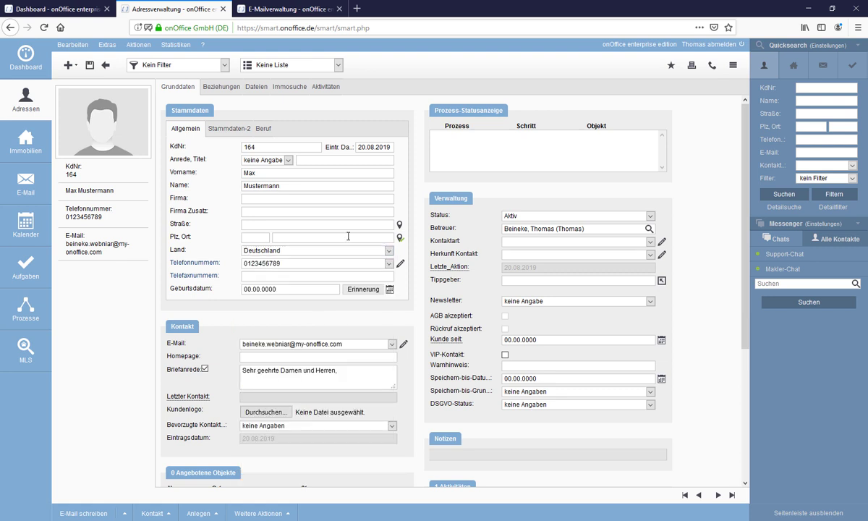
click(558, 219)
click(558, 219)
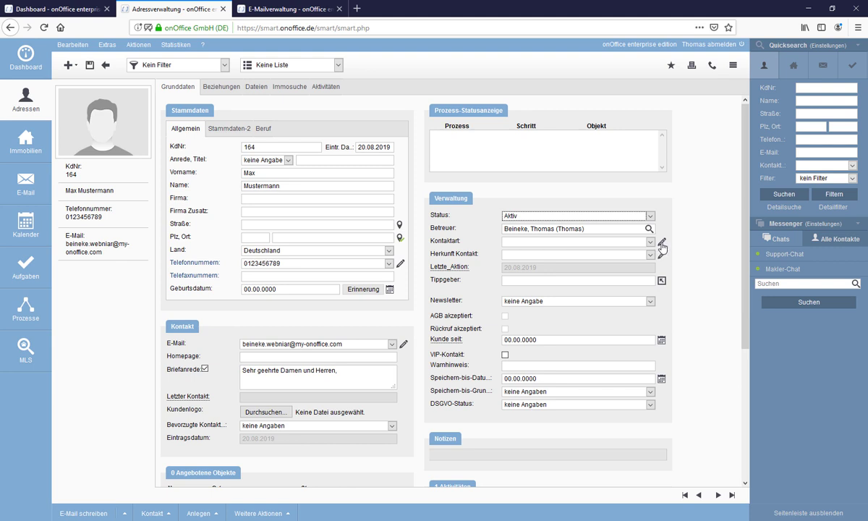
Tick Interessent Kauf and Premiumkunde in the Kontaktart multiselect and apply them.
click(661, 245)
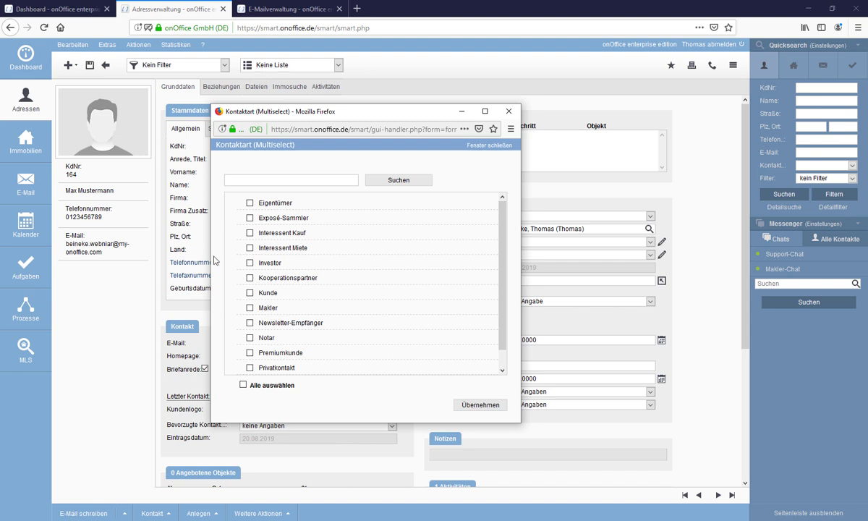
click(249, 367)
click(250, 248)
click(249, 368)
click(249, 248)
click(250, 233)
click(249, 354)
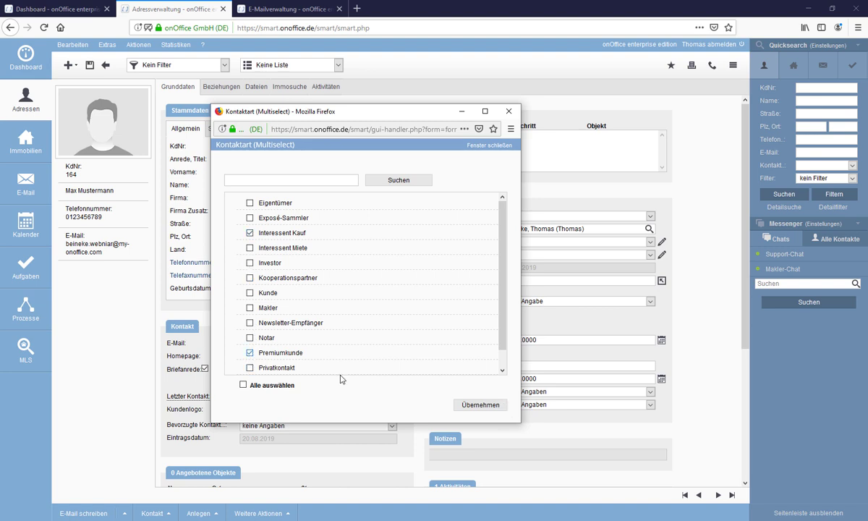
click(481, 405)
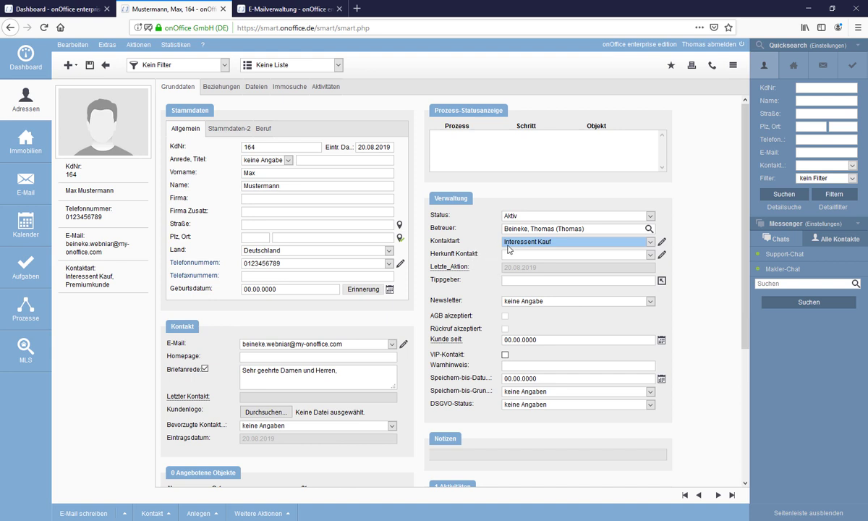
Check the assigned Kontaktart values, then open the record's Beziehungen tab.
click(572, 244)
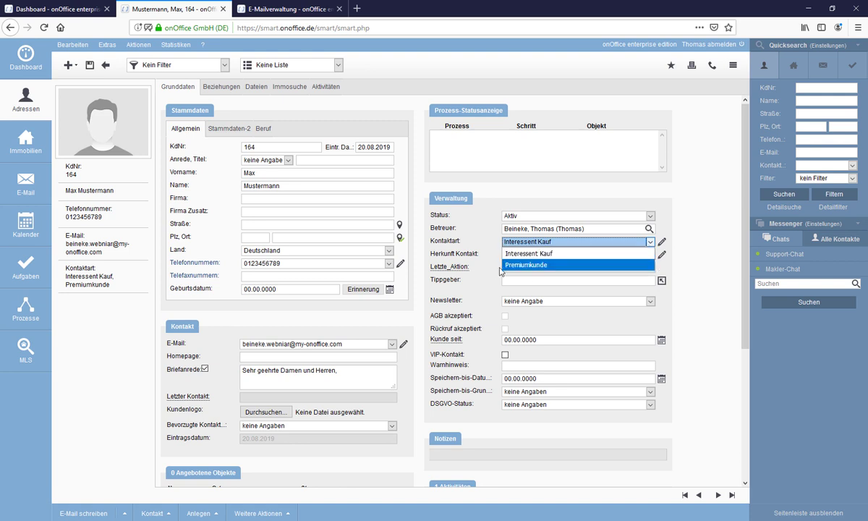
click(427, 257)
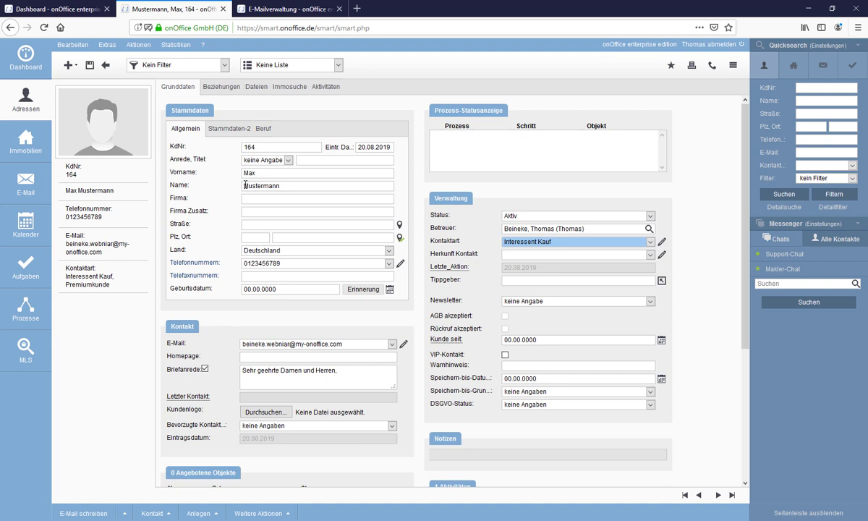
click(222, 94)
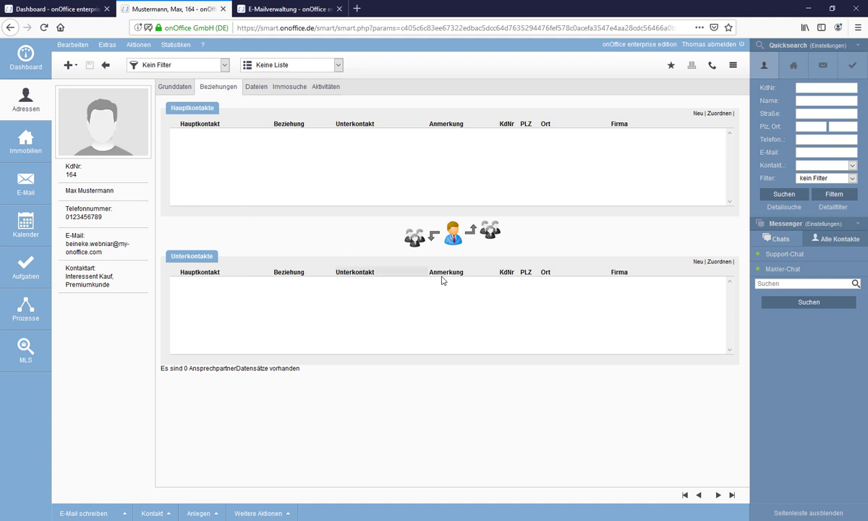
click(709, 265)
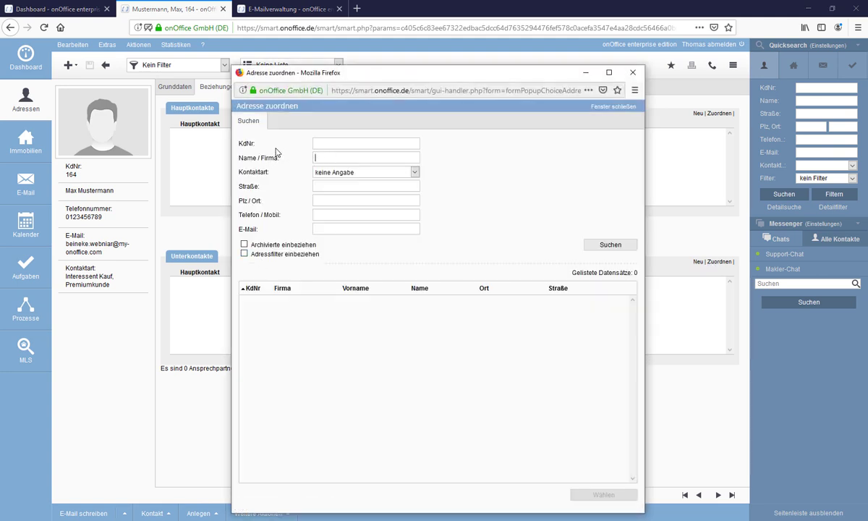
text(Mantl)
key(Return)
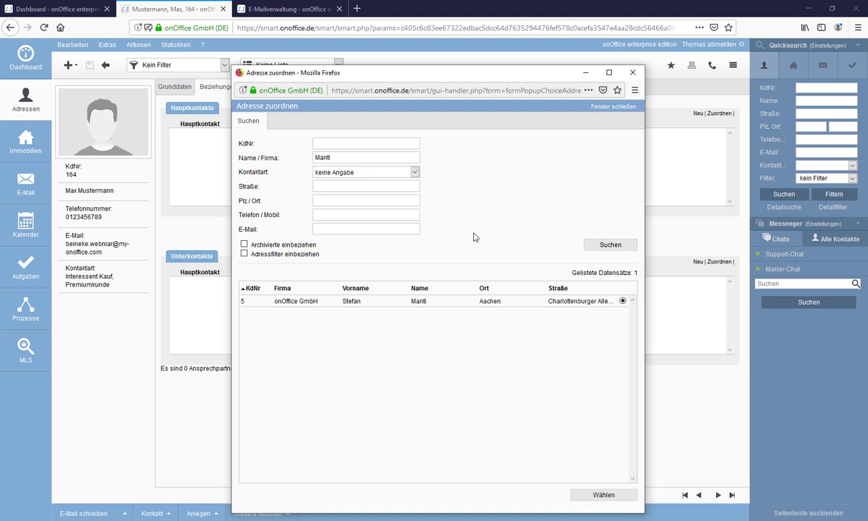
click(583, 494)
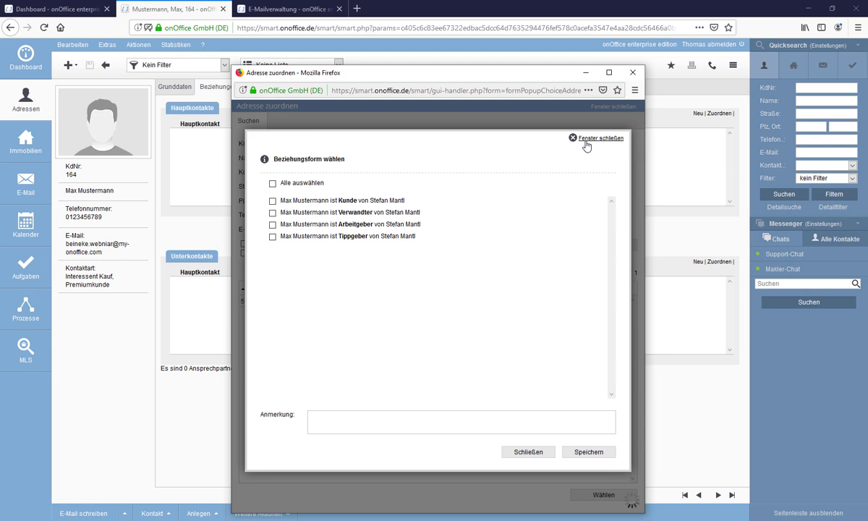
click(586, 144)
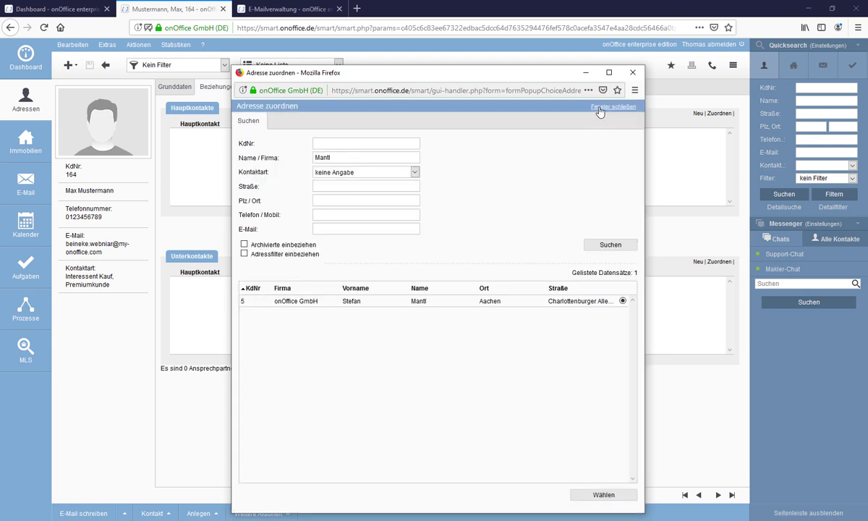
click(599, 110)
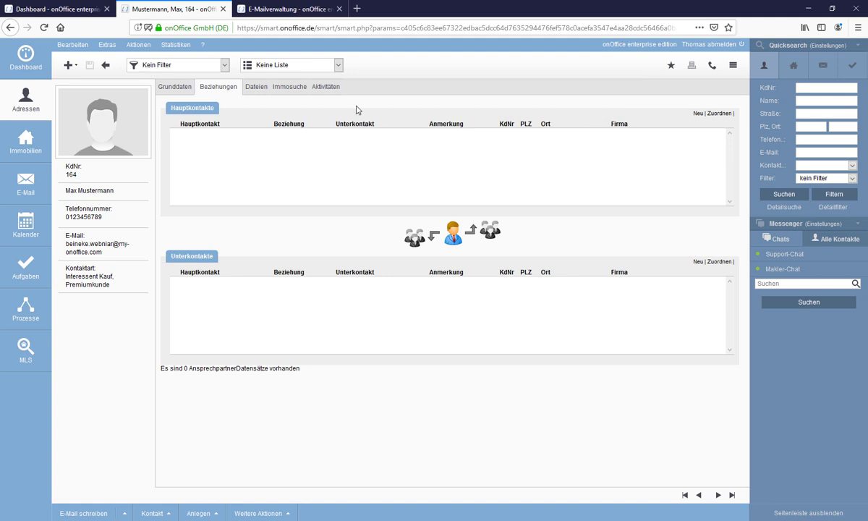
click(256, 89)
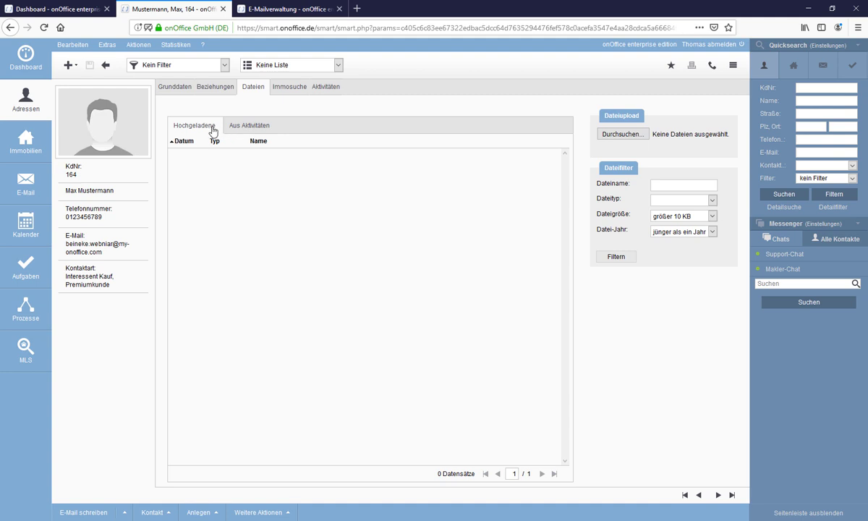
Start a file upload and cancel it, then check the file type and Datei-Jahr filters without changing them.
click(634, 136)
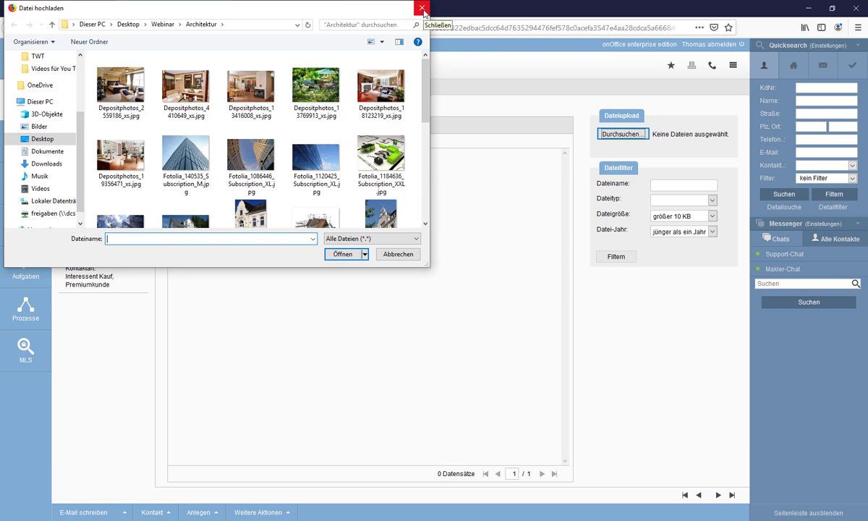
click(422, 9)
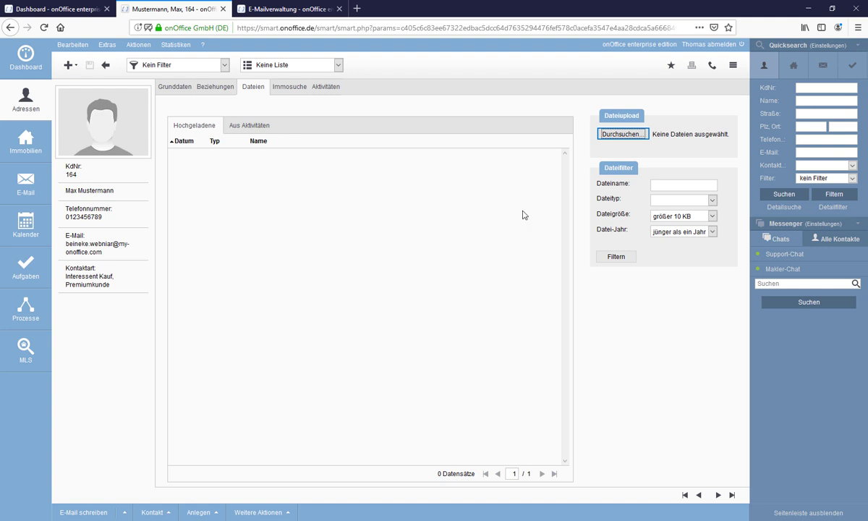
click(671, 204)
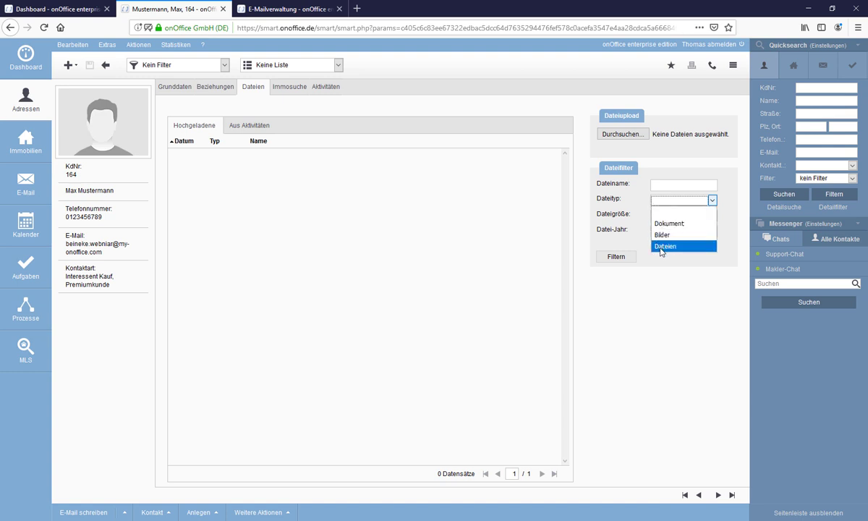
click(622, 229)
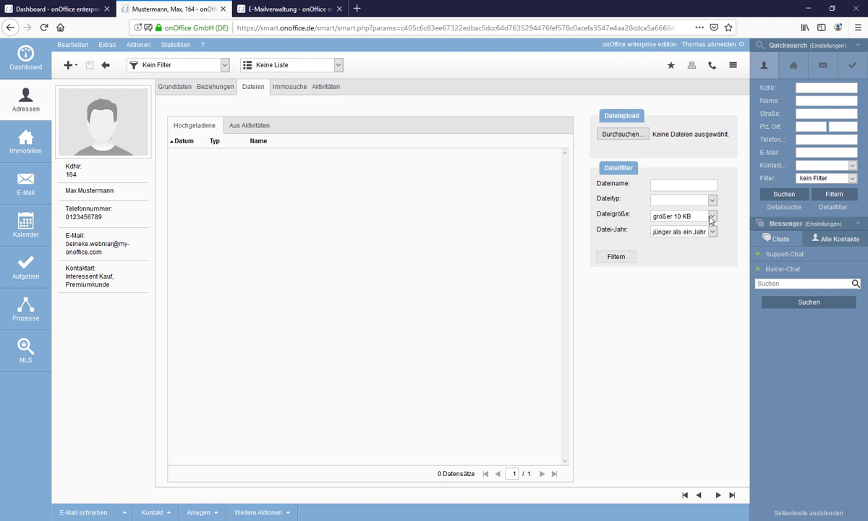
click(690, 233)
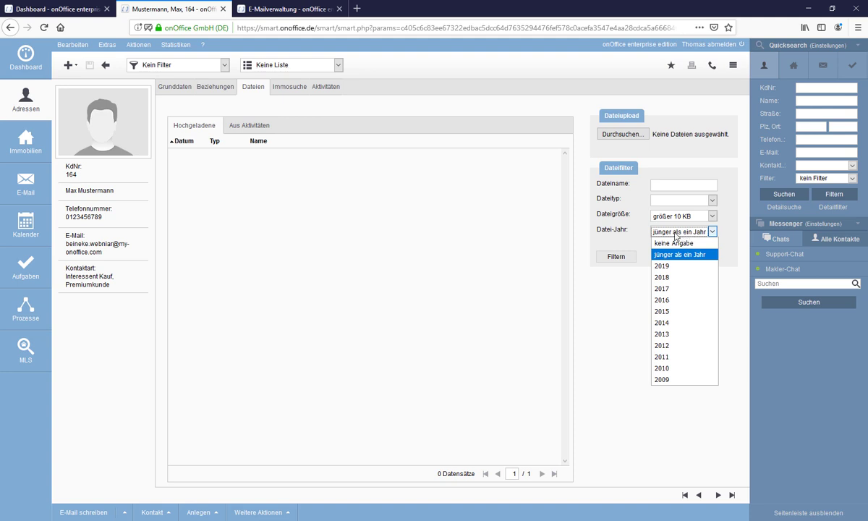
click(626, 228)
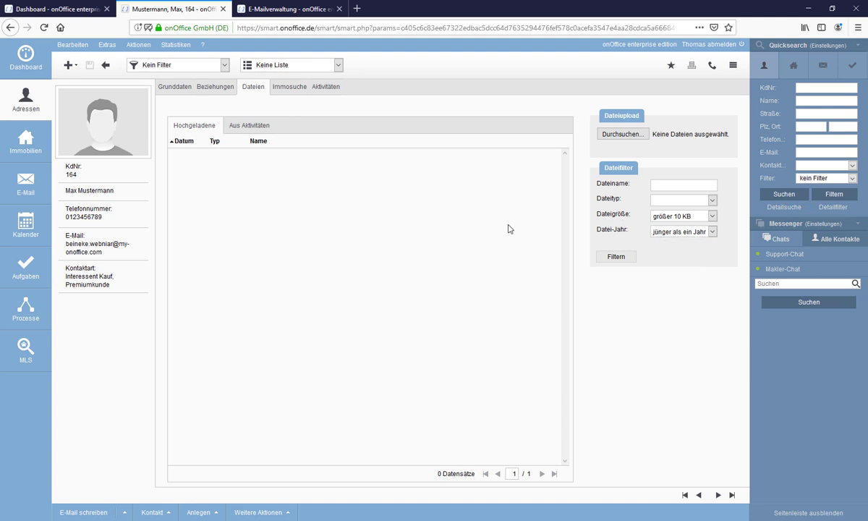
Toggle between the 'Aus Aktivitäten' and 'Hochgeladene' file lists; both show 0 entries.
click(242, 128)
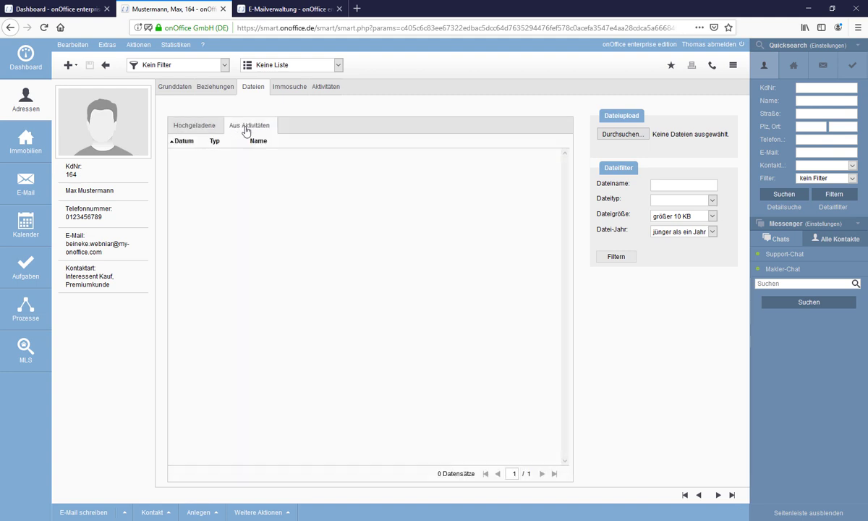
click(246, 128)
click(196, 130)
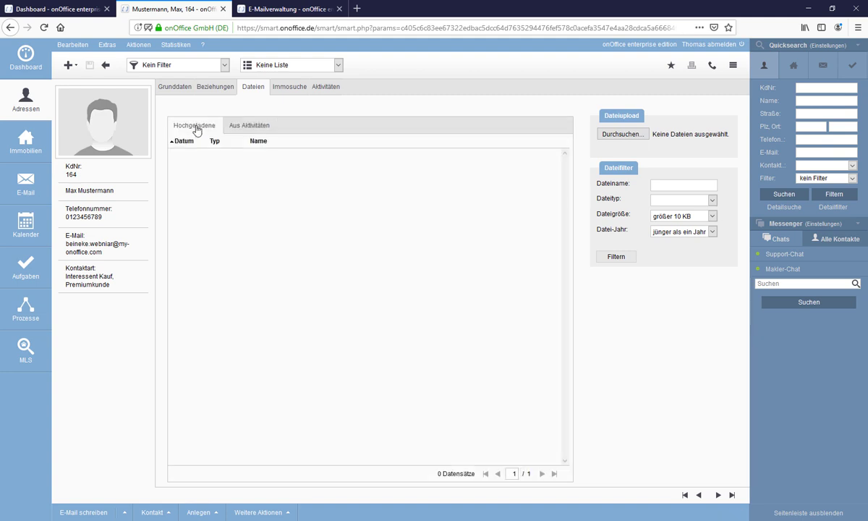
click(246, 127)
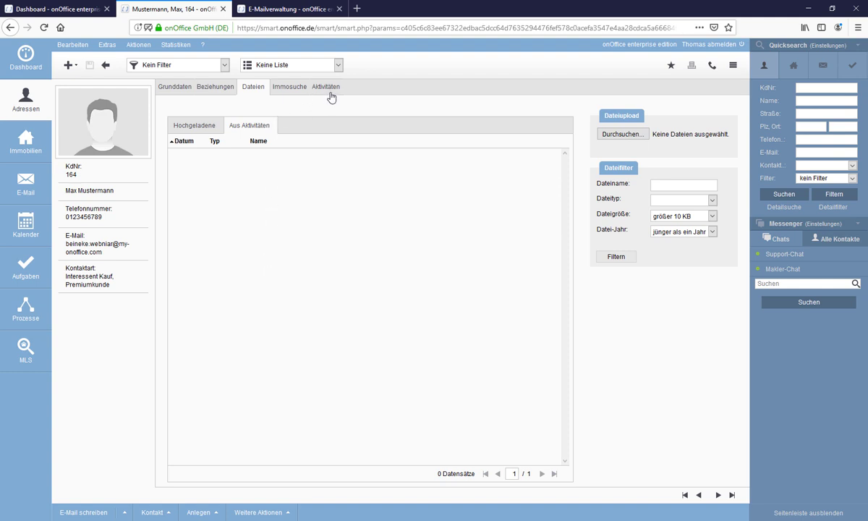
click(230, 129)
click(286, 91)
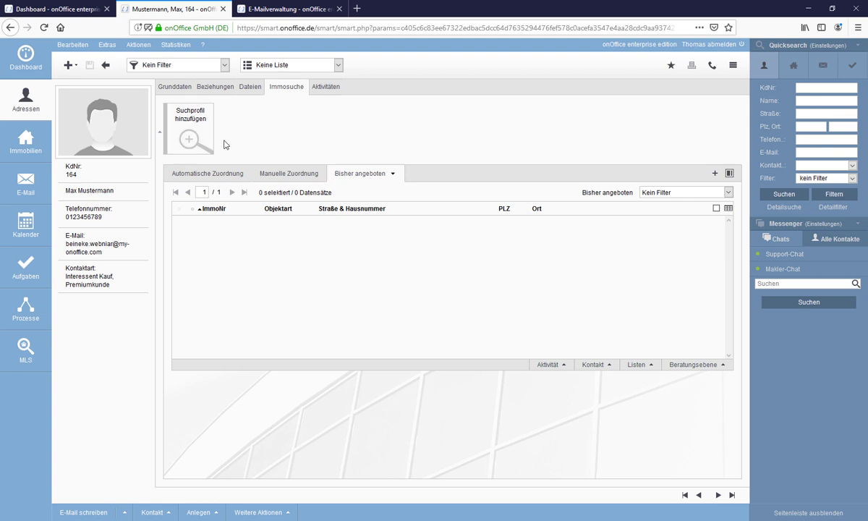
Open the Suchkriterien dialog for a new search profile and close it without saving.
click(181, 137)
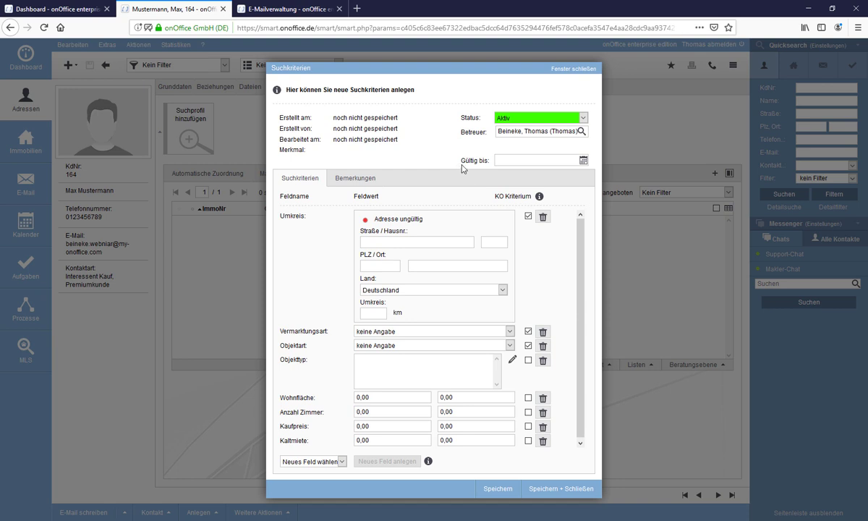
click(558, 69)
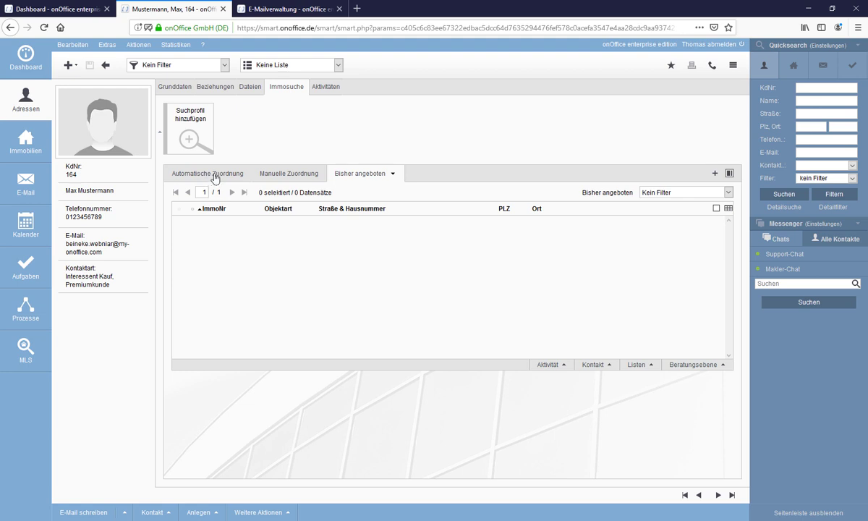
click(214, 175)
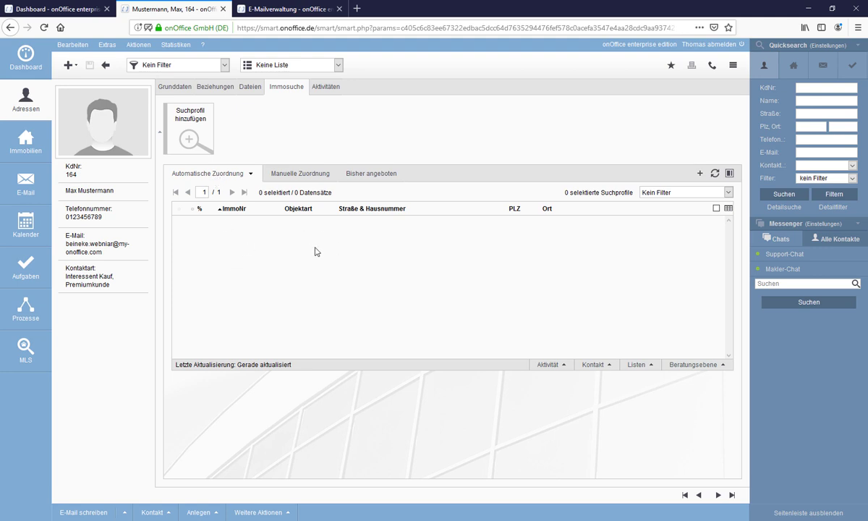
click(304, 176)
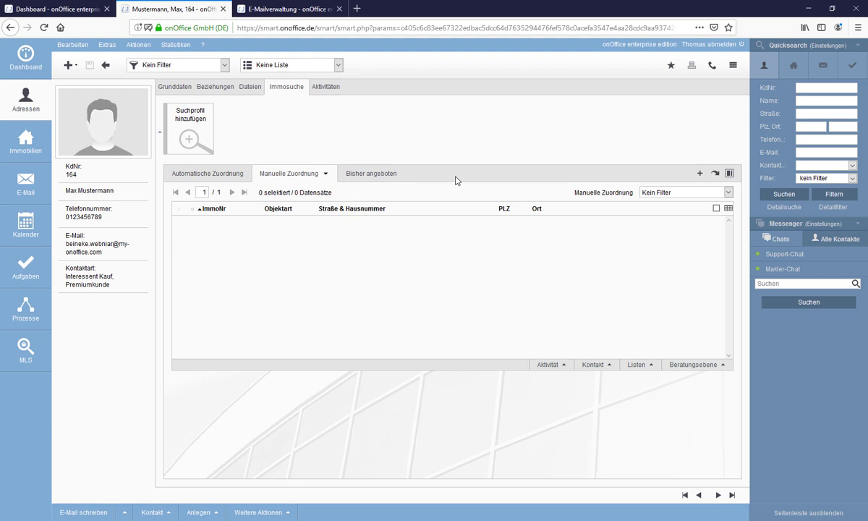
click(379, 176)
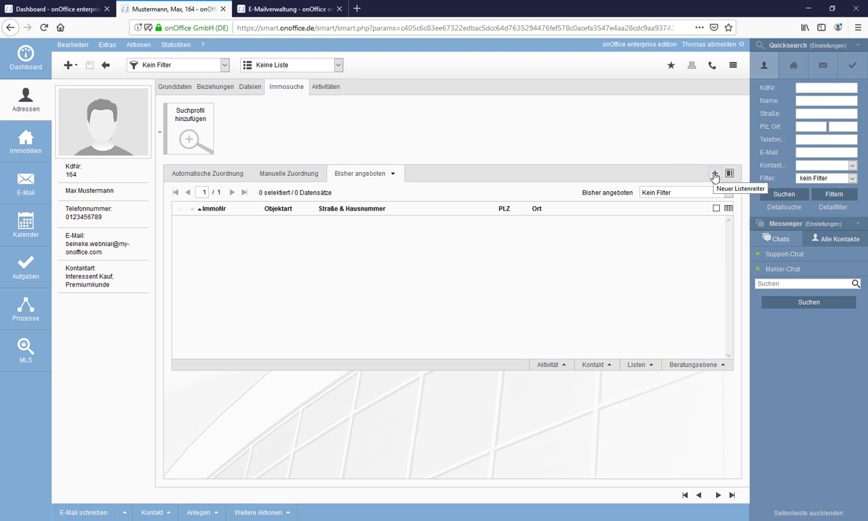
click(714, 174)
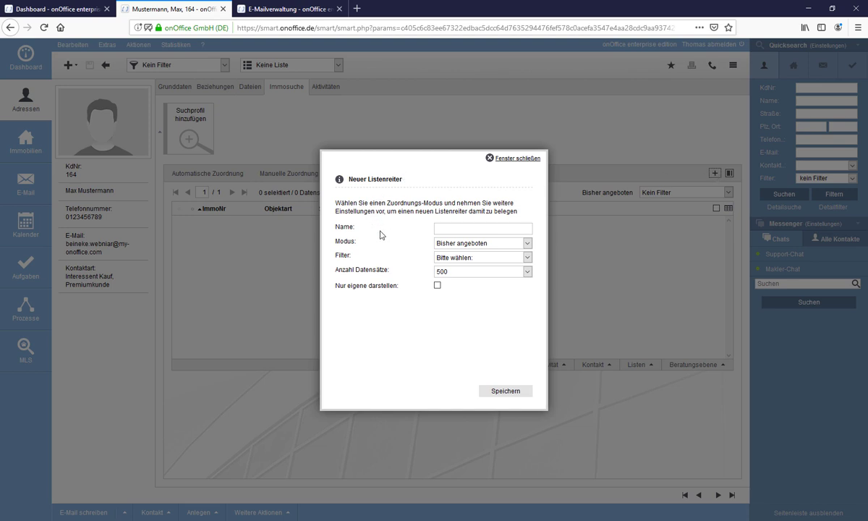
click(529, 245)
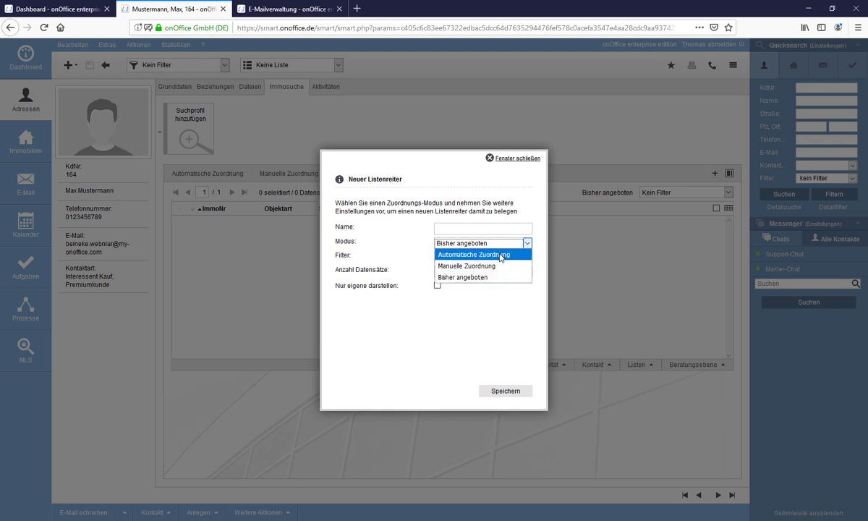
click(379, 233)
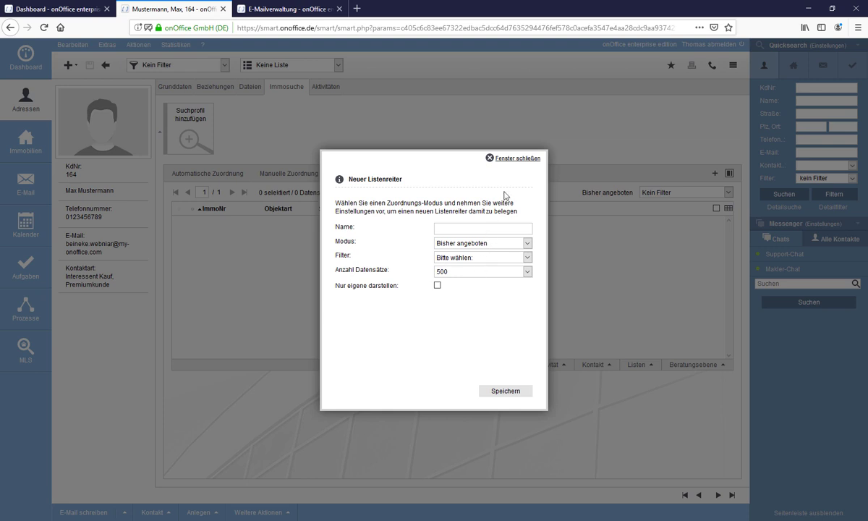
click(518, 160)
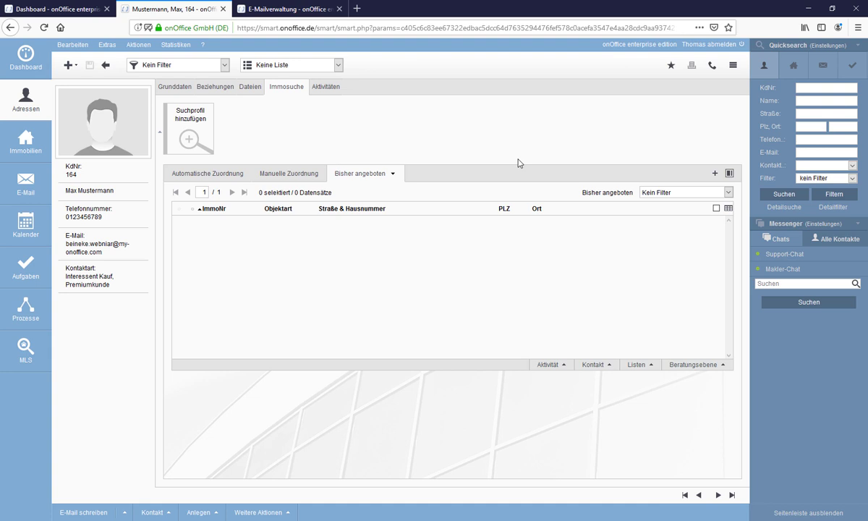
click(332, 91)
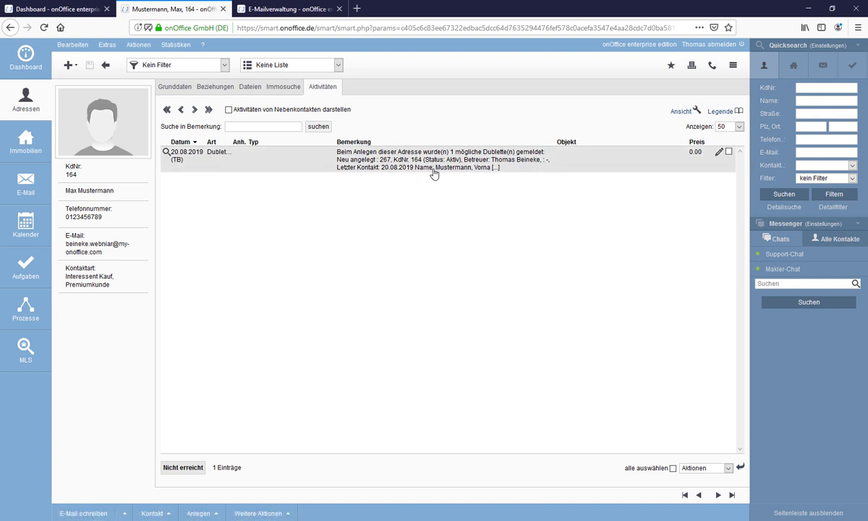
View the details of the 20.08.2019 Dublette activity, then close them.
double_click(318, 167)
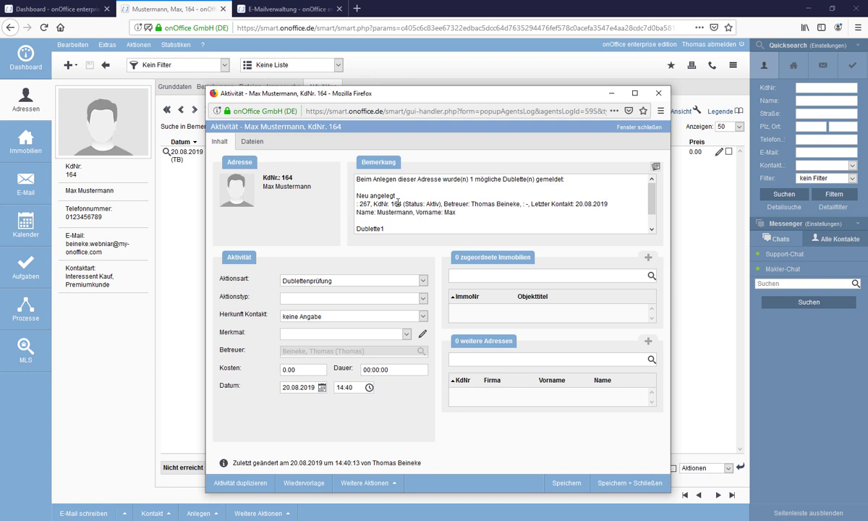
click(626, 129)
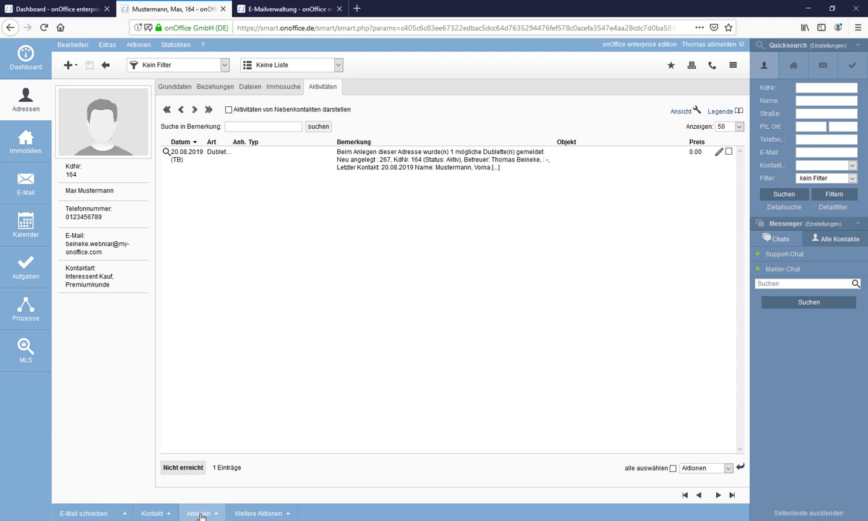
click(202, 515)
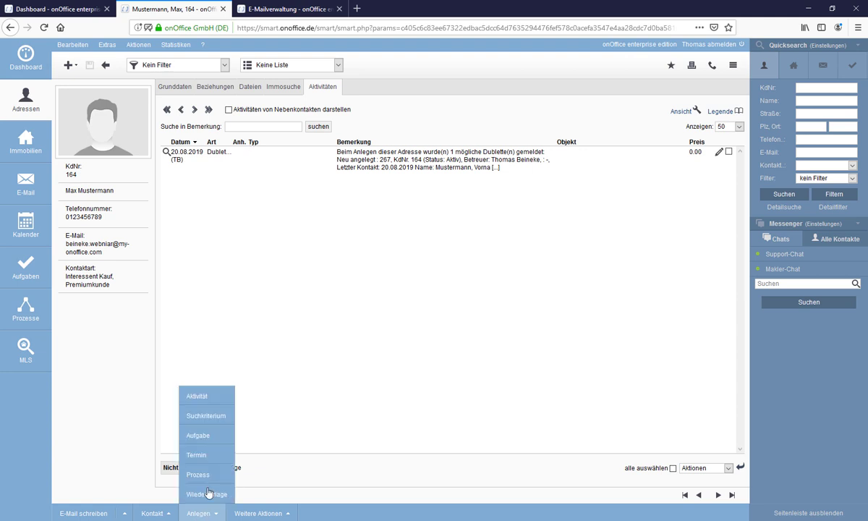
Create a new activity for the contact from the list of new items.
click(309, 375)
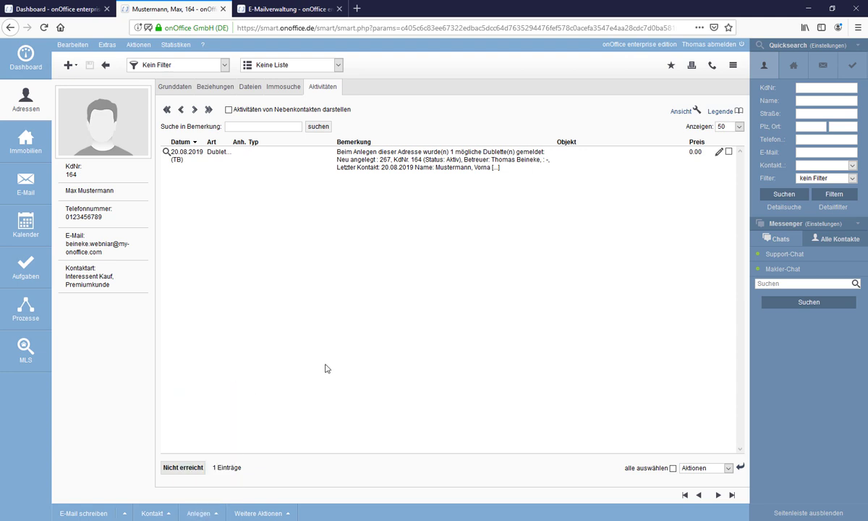
click(212, 516)
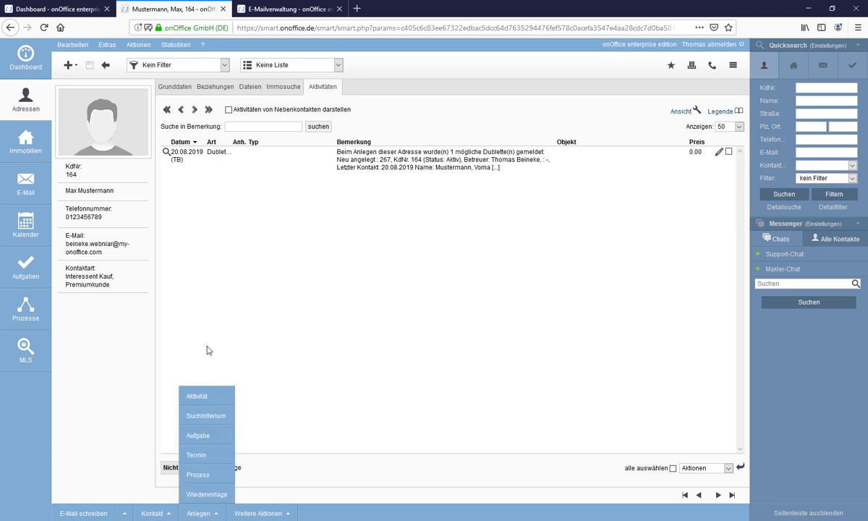
click(197, 362)
click(203, 515)
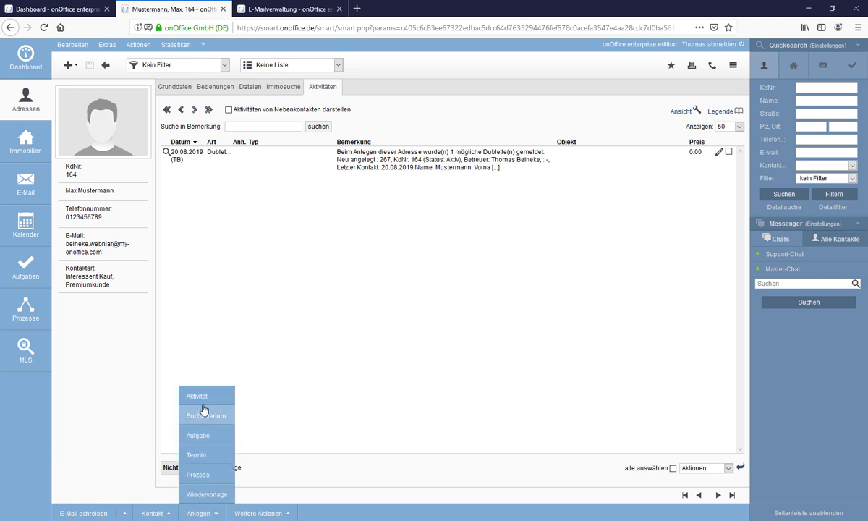
click(203, 398)
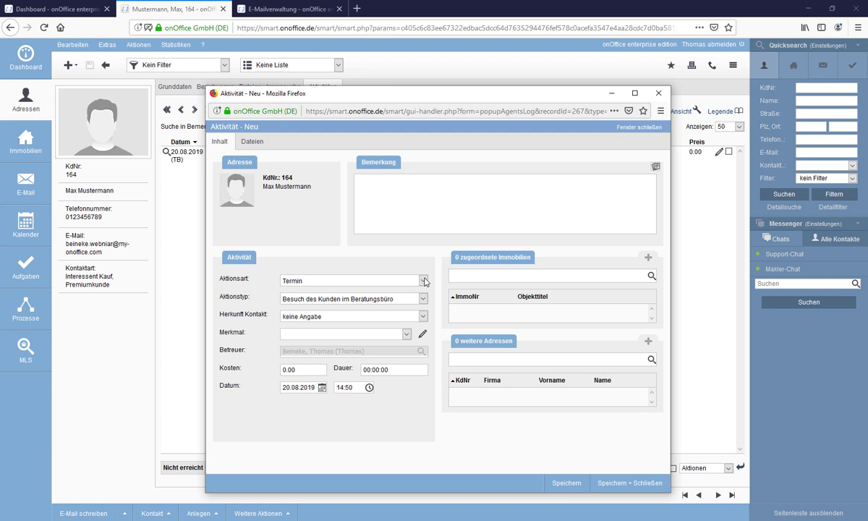
Set the action kind to Telefonat and the type to eingehend, then open the Merkmal multiselect.
click(301, 282)
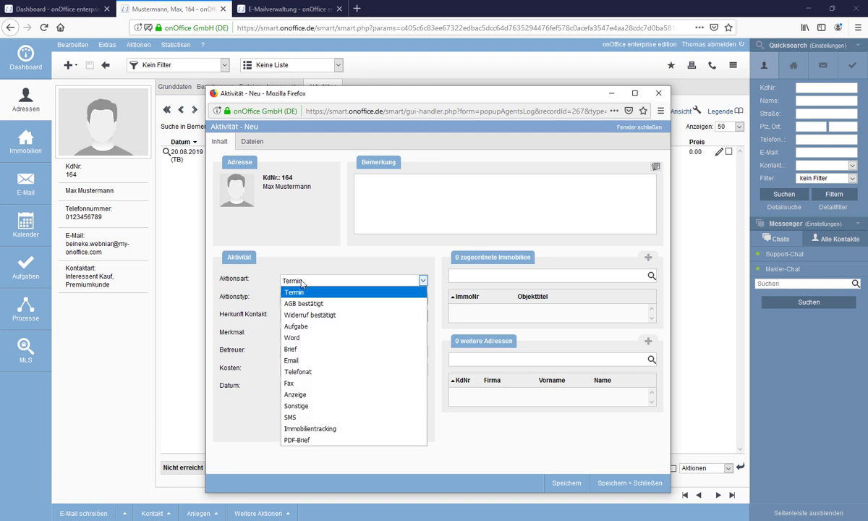
click(298, 371)
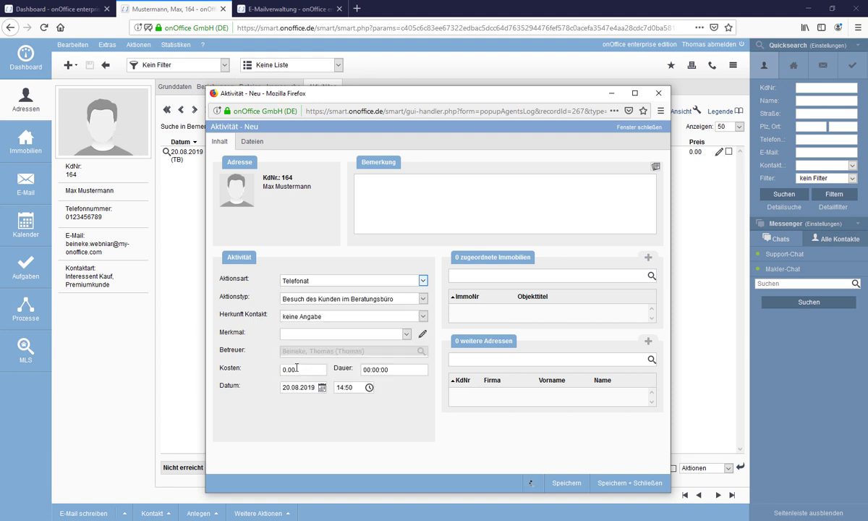
click(294, 302)
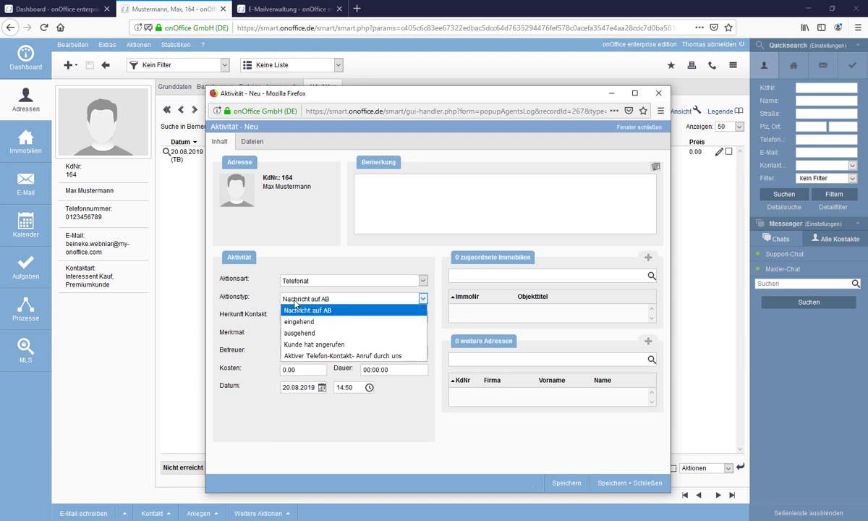
click(291, 315)
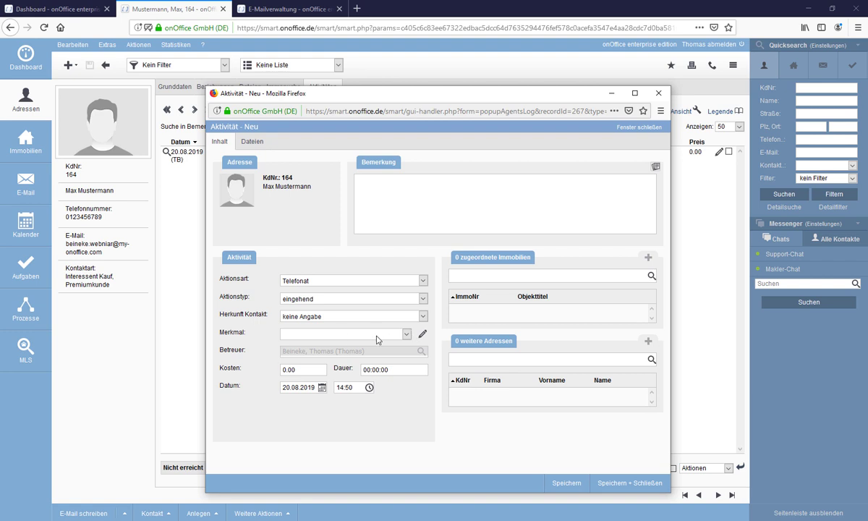
click(422, 334)
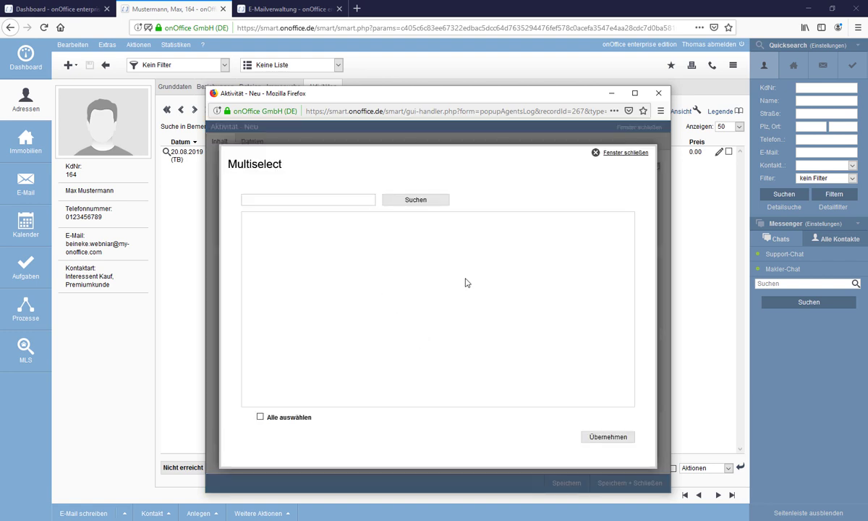
Close the empty Merkmal Multiselect dialog to return to the Telefonat activity form.
click(616, 155)
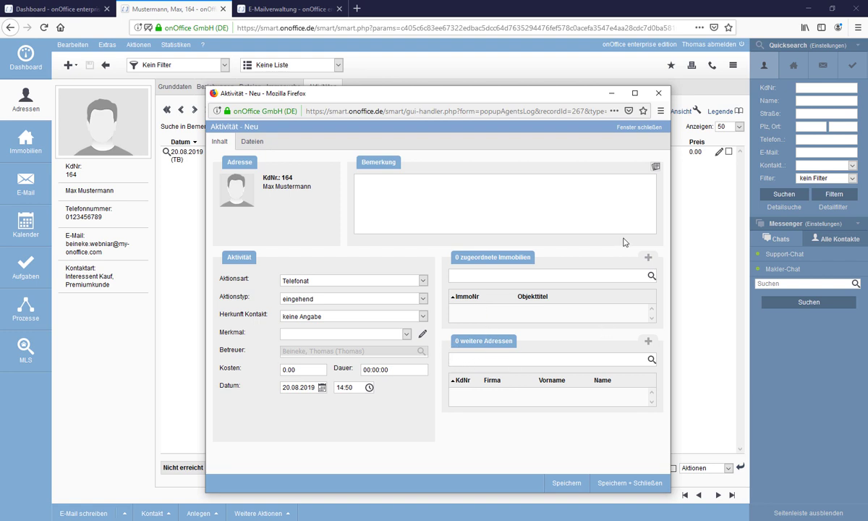
Close the new activity without saving, return to Grunddaten, and show the Weitere Aktionen list.
click(626, 131)
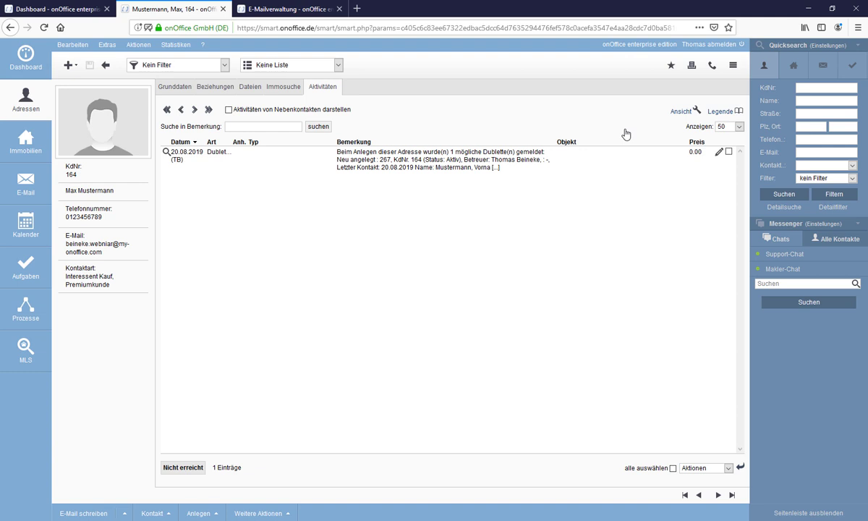
click(174, 90)
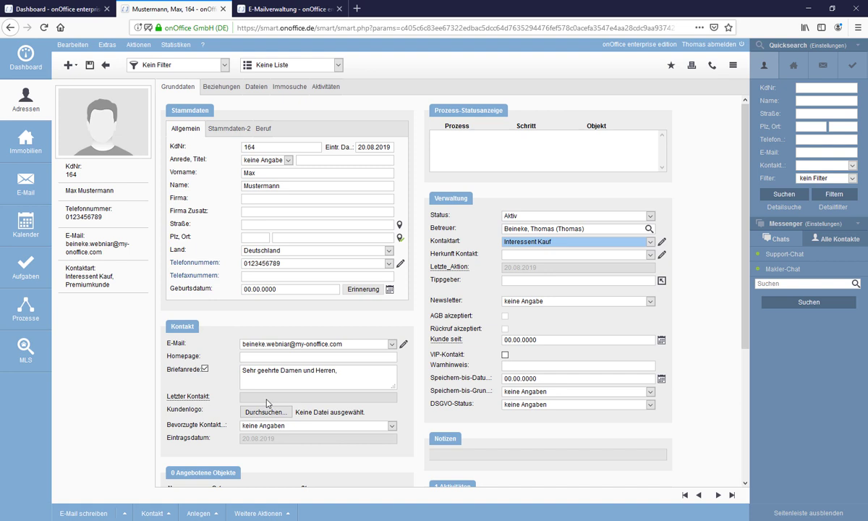
click(260, 513)
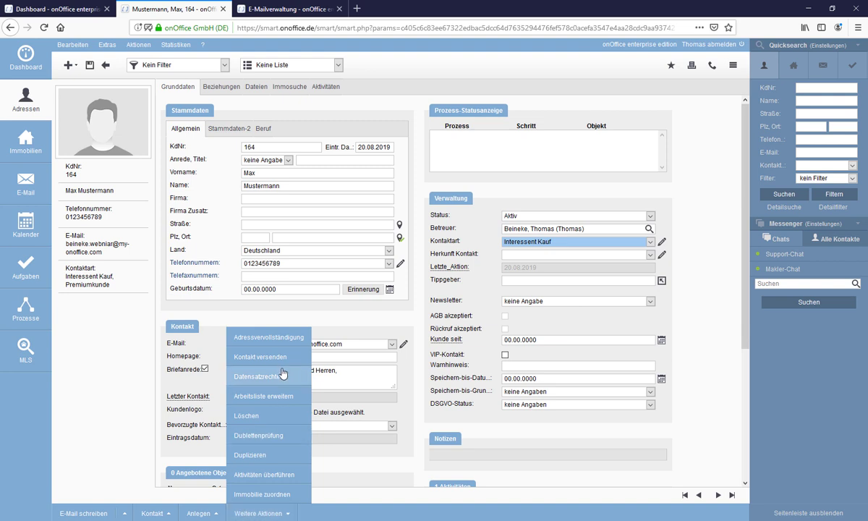
Choose Adressvervollständigung from the Weitere Aktionen menu.
click(278, 340)
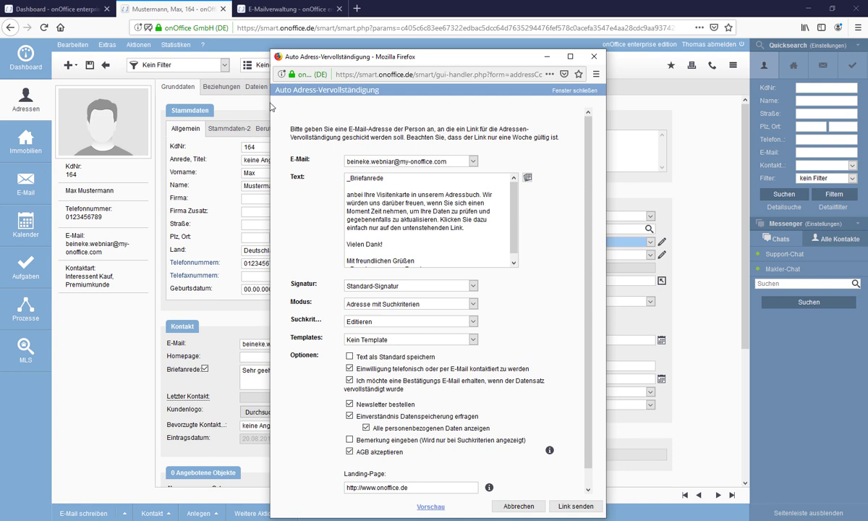
Search the Makro-Liste for 'vervoll' to find _Adr_Vervollstaendigung, then return to the dialog.
click(203, 49)
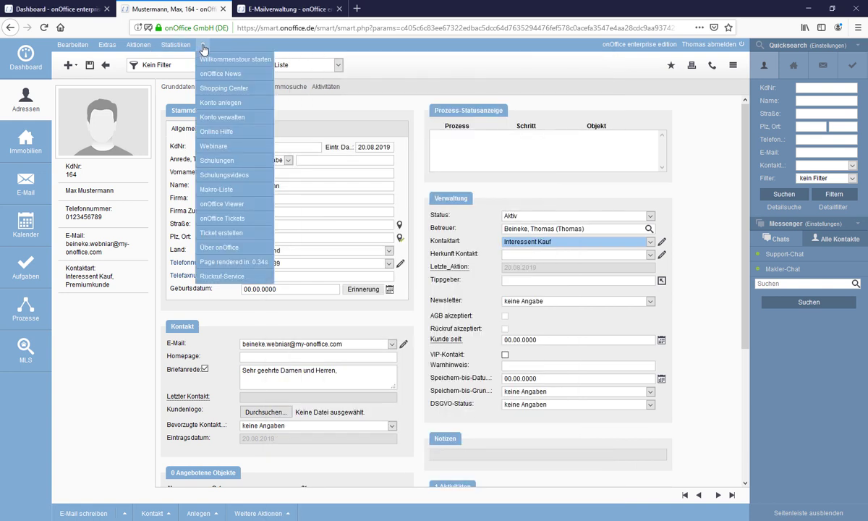
click(220, 192)
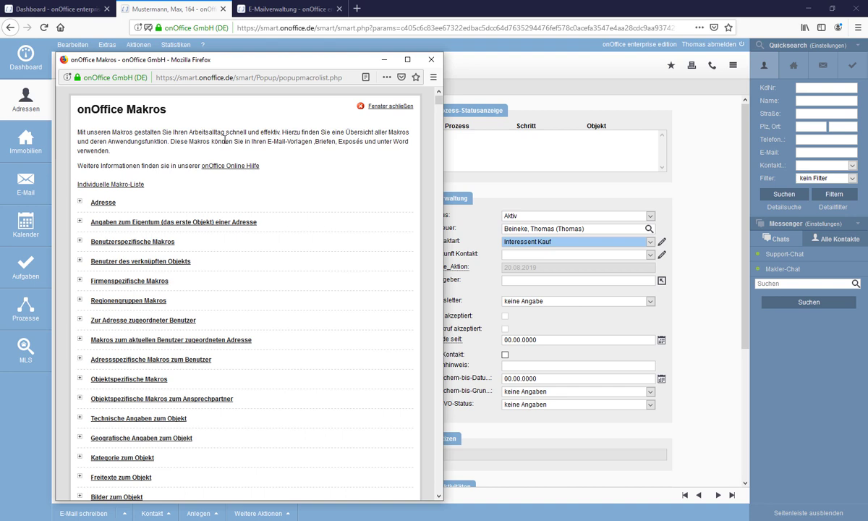
key(ctrl+f)
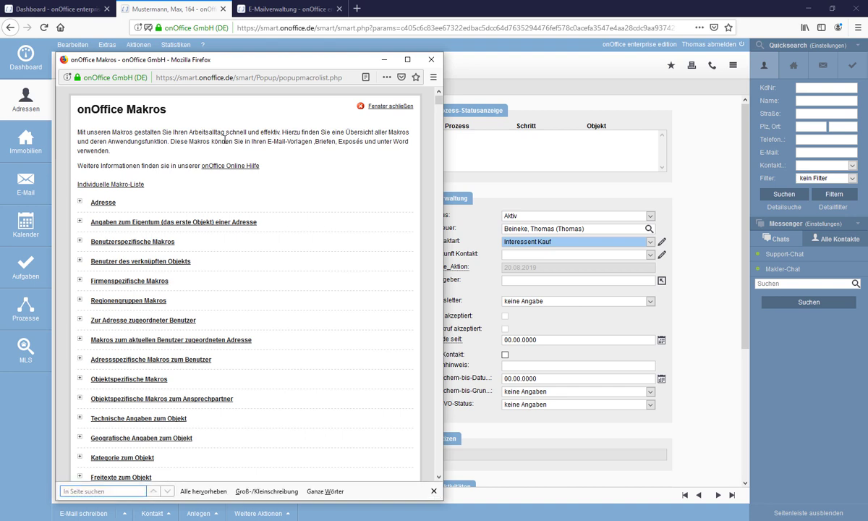
text(vervoll)
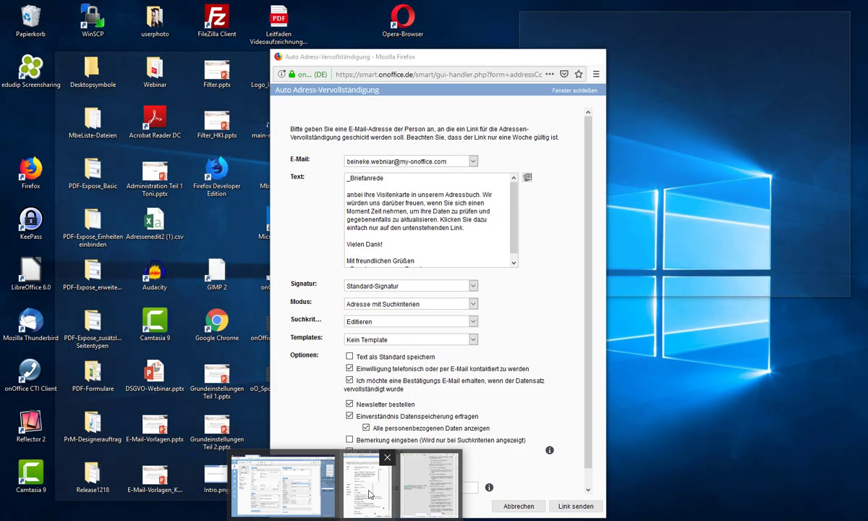
click(369, 494)
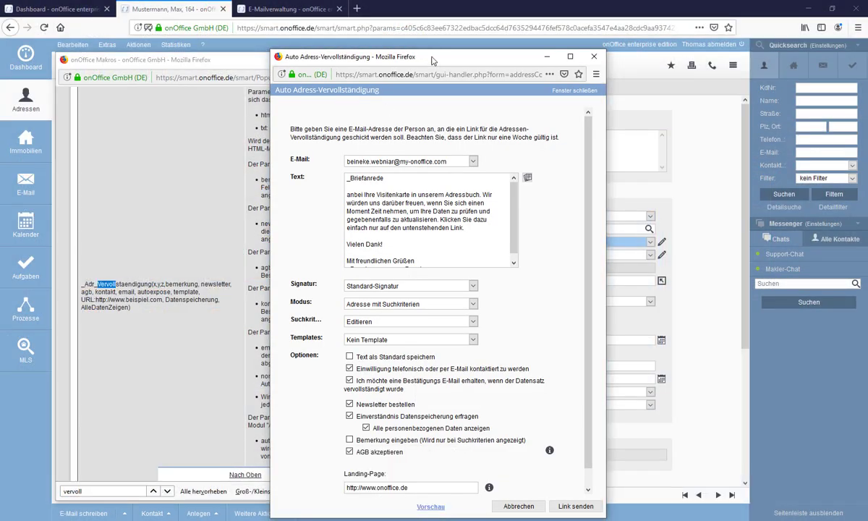
Close the onOffice Makros window and move the Auto Adress-Vervollständigung dialog back into place.
drag(444, 62, 627, 46)
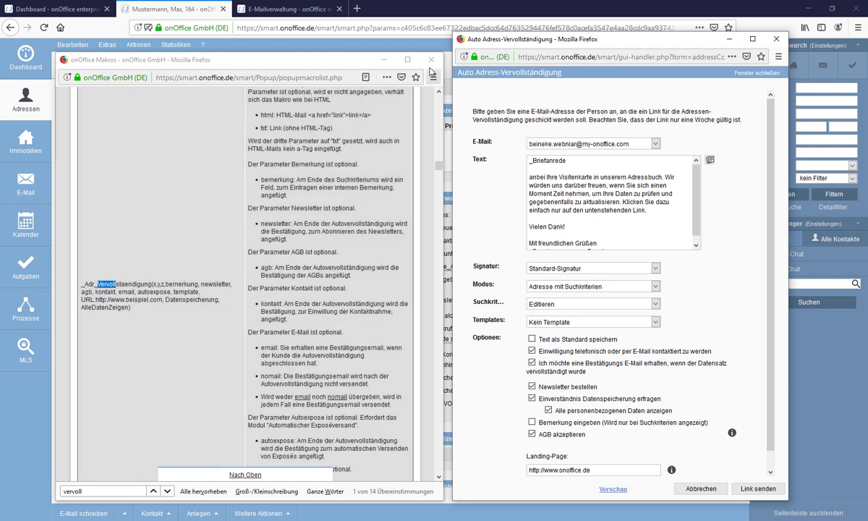
click(432, 61)
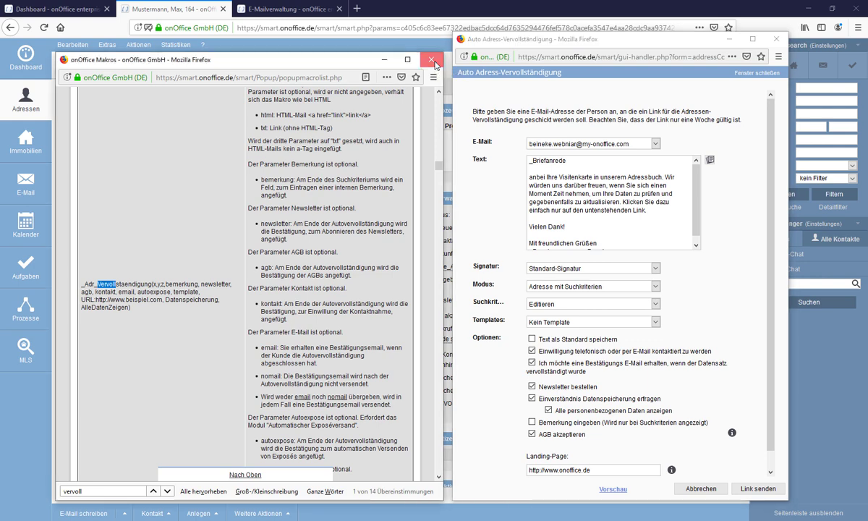
drag(621, 45, 547, 33)
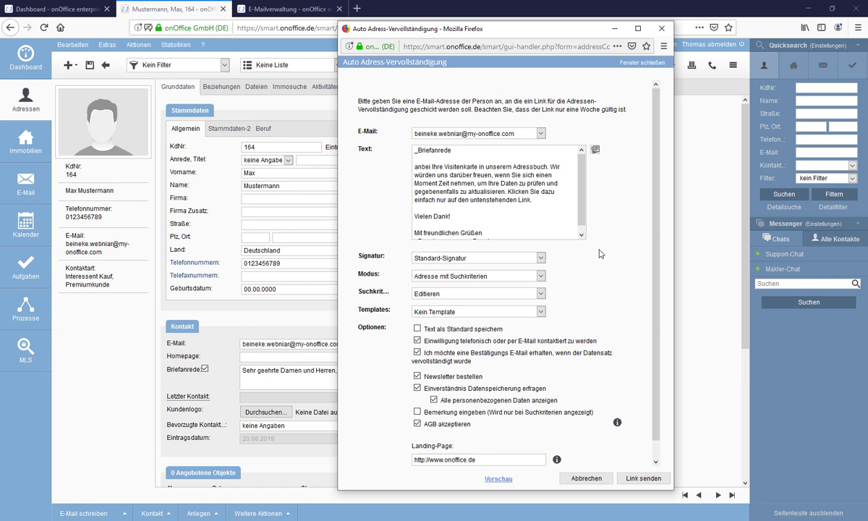
scroll(599, 254, down, 1)
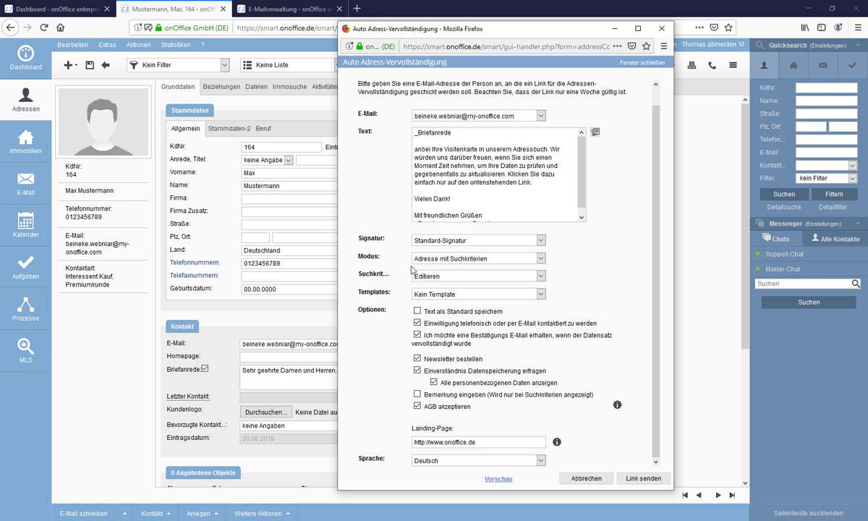
click(540, 241)
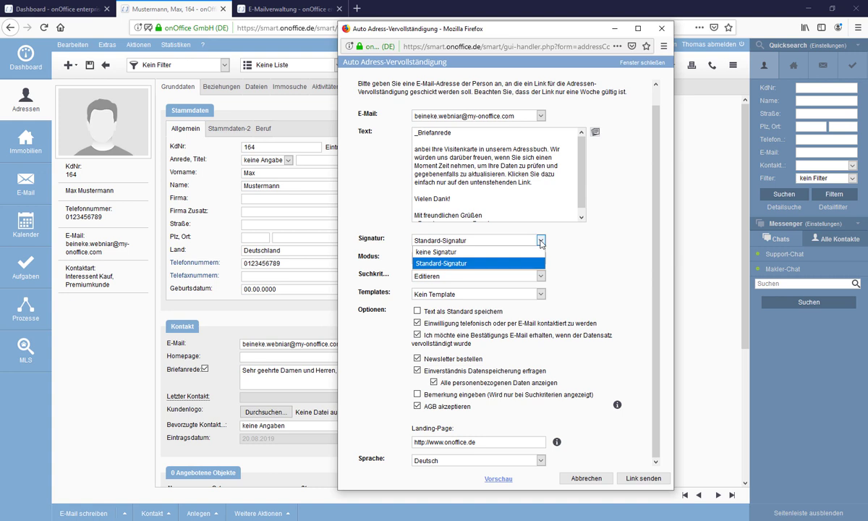
click(540, 242)
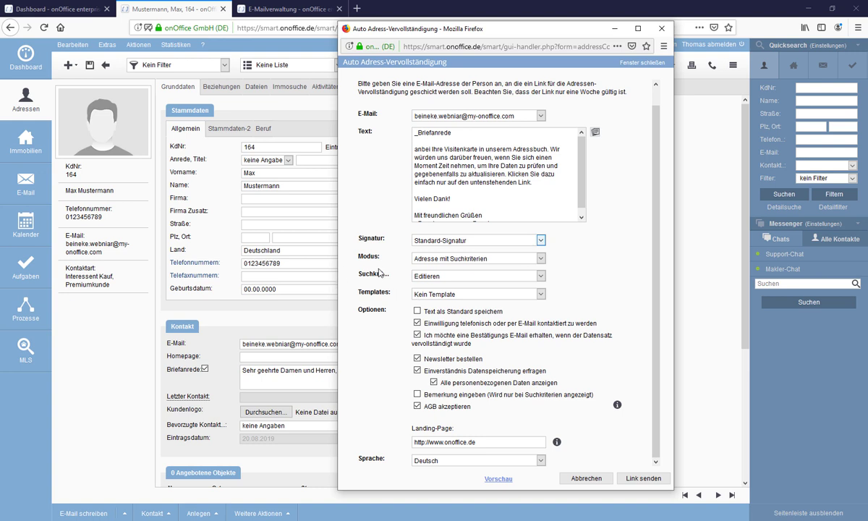
click(541, 260)
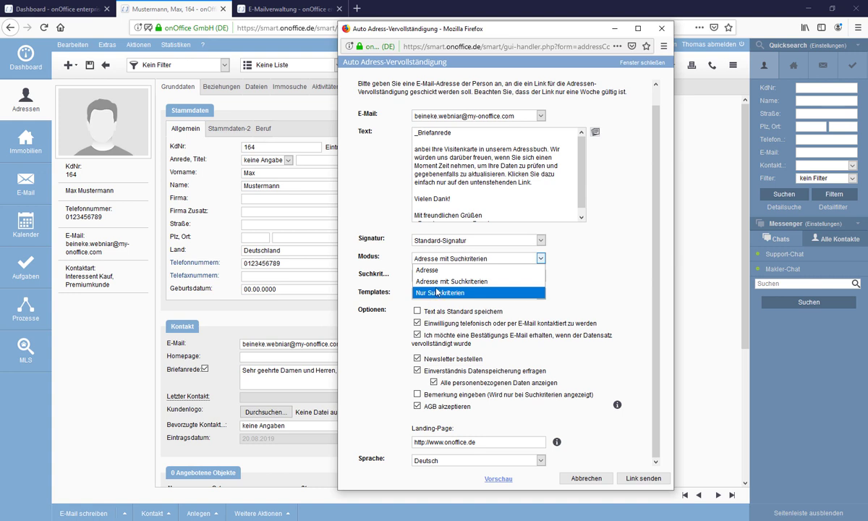
click(436, 281)
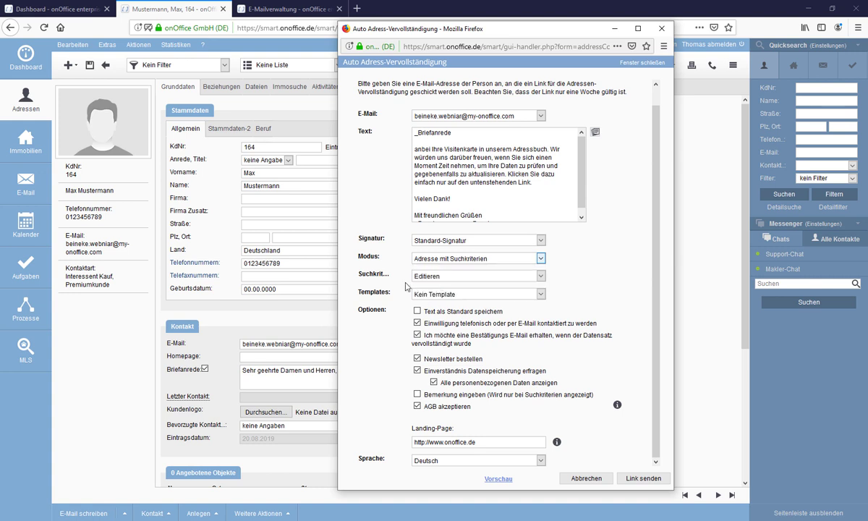
click(541, 276)
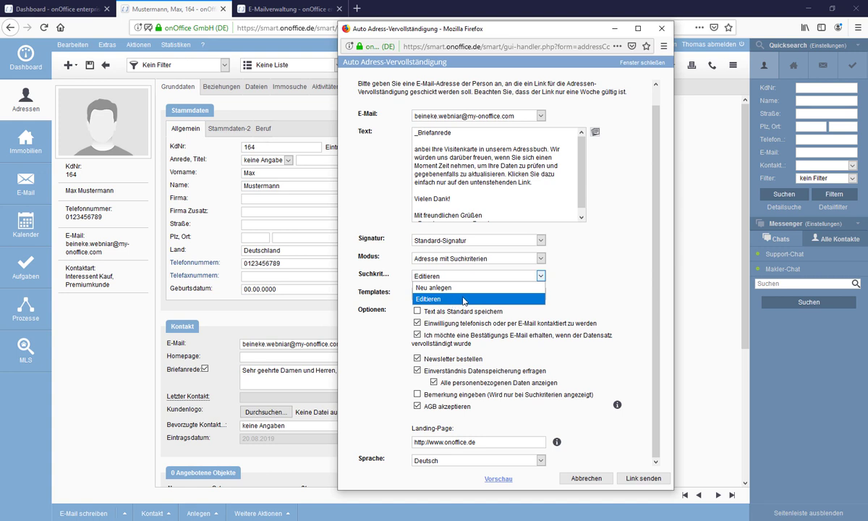
click(394, 288)
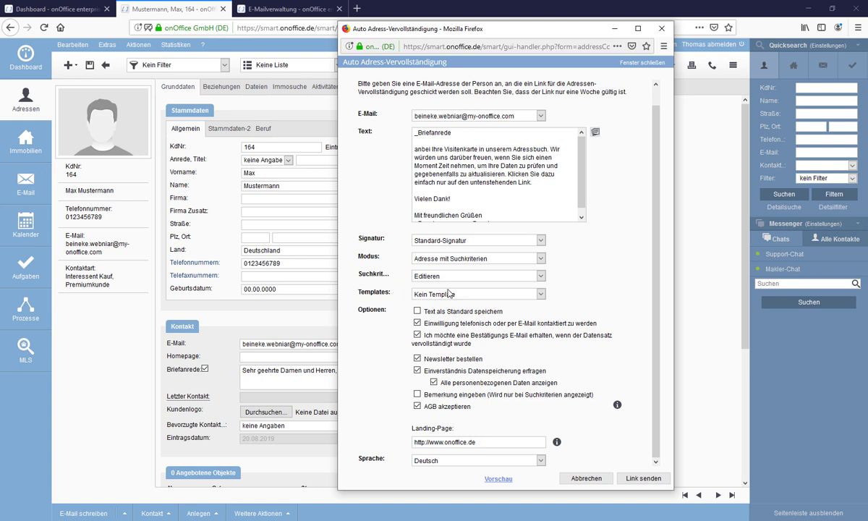
click(503, 295)
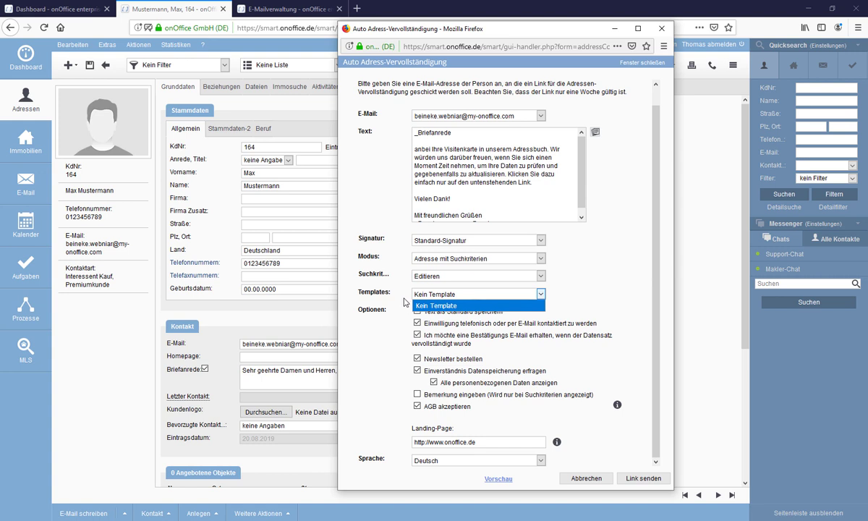
click(405, 297)
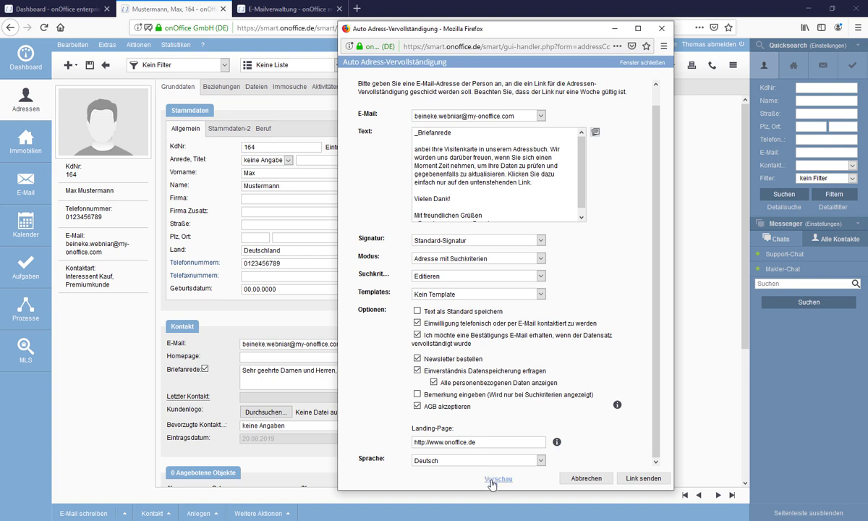
Preview the Auto Adress-Vervollständigung form, scroll through it, and close the preview tab.
click(494, 480)
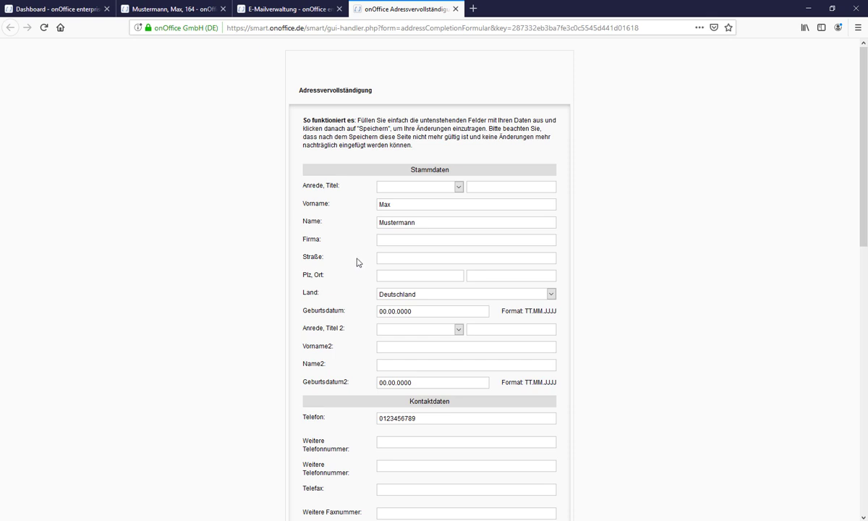
scroll(356, 264, down, 1)
scroll(358, 263, down, 1)
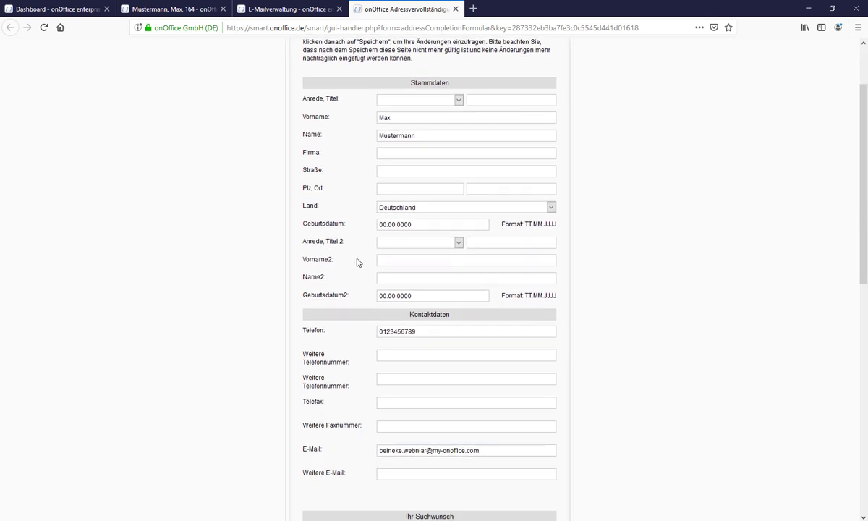
scroll(357, 262, down, 4)
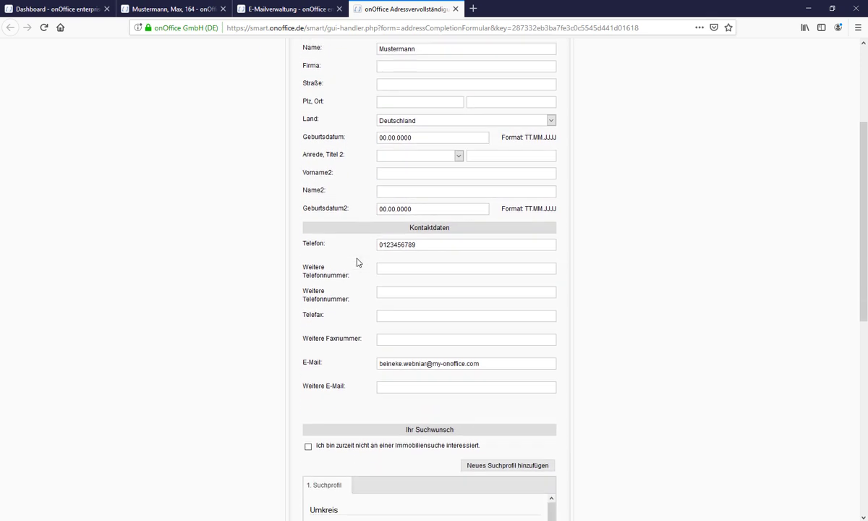
scroll(356, 262, down, 8)
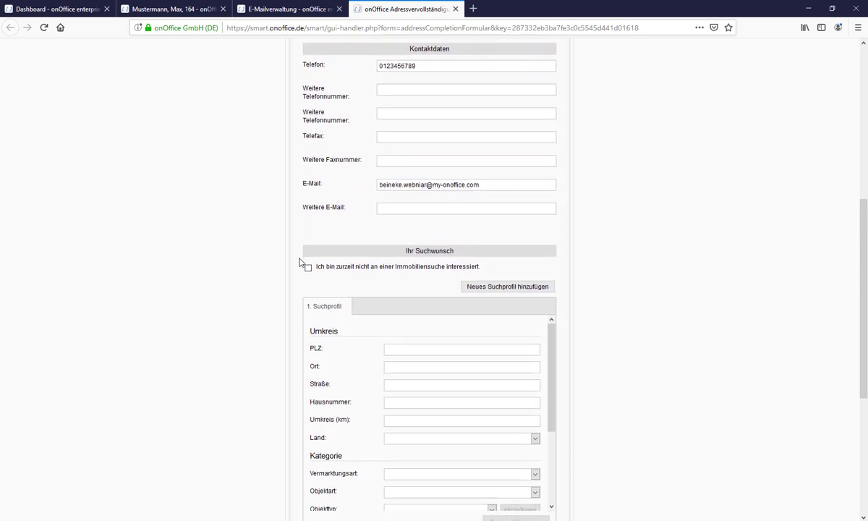
scroll(297, 263, down, 1)
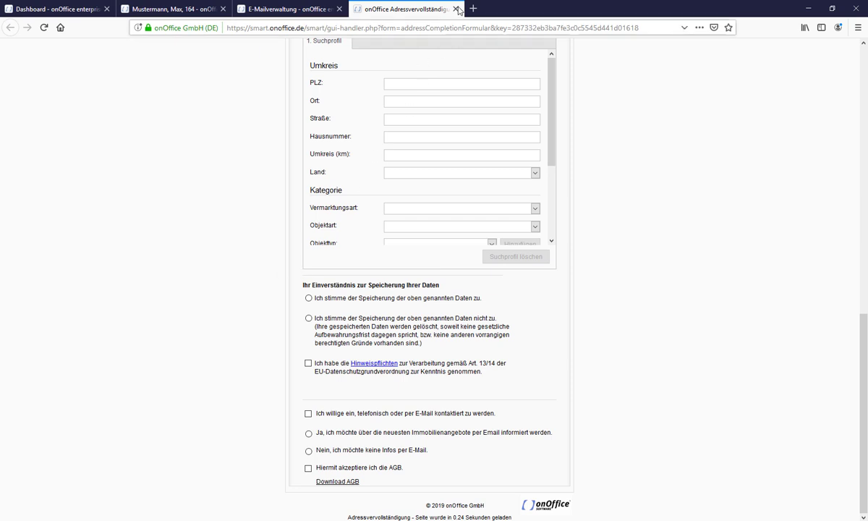
click(457, 10)
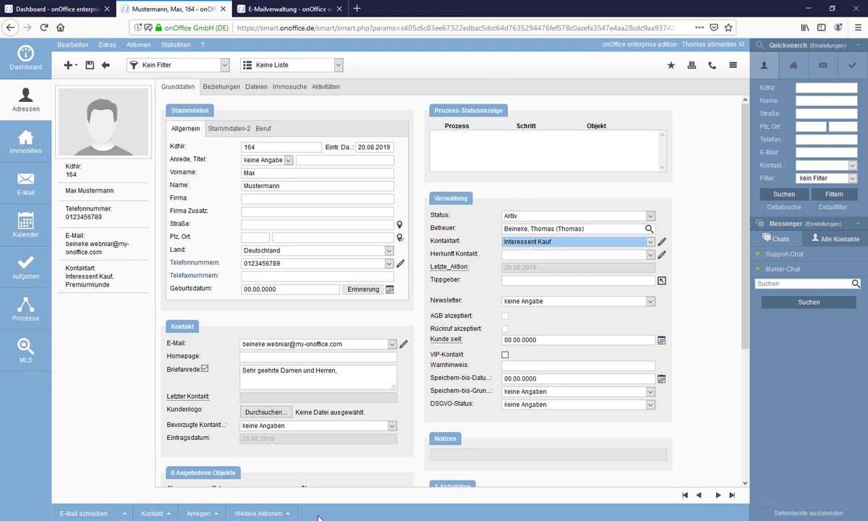
Send the address-completion link via Weitere Aktionen > Adressvervollständigung.
click(258, 512)
click(345, 463)
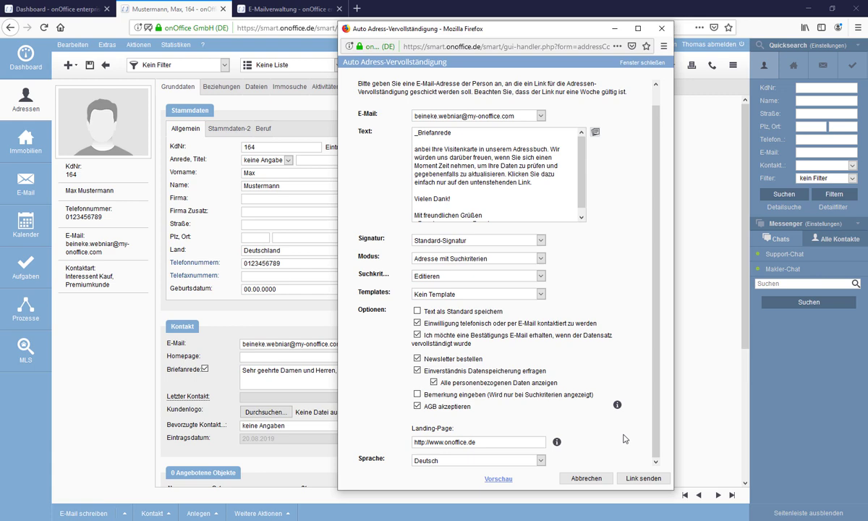
click(651, 478)
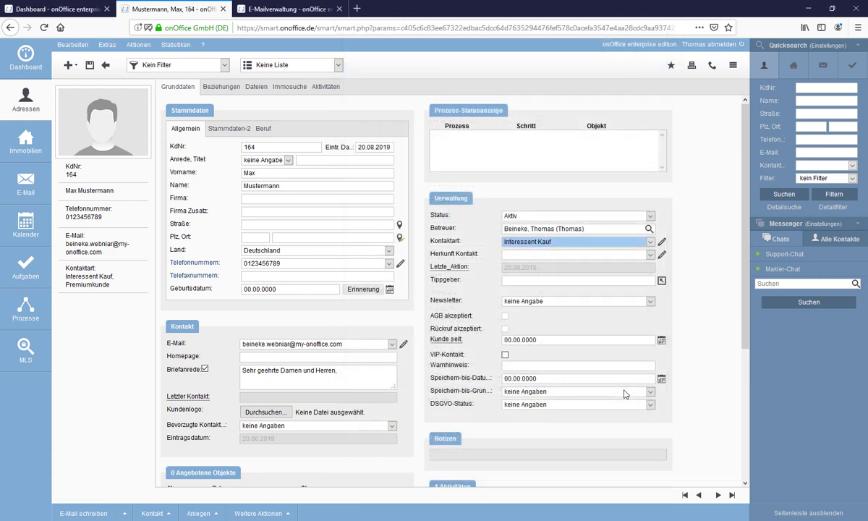
Reload the Posteingang to find the undelivered-mail notice, then return to the contact record.
click(254, 16)
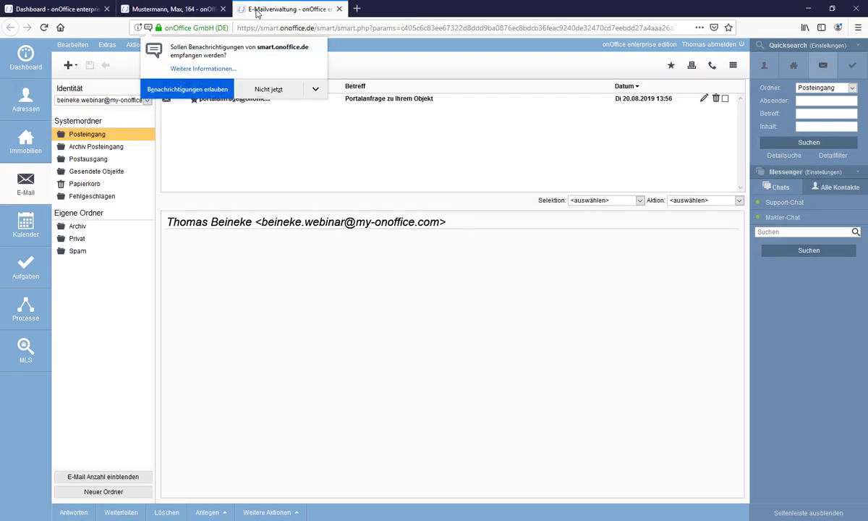
click(252, 91)
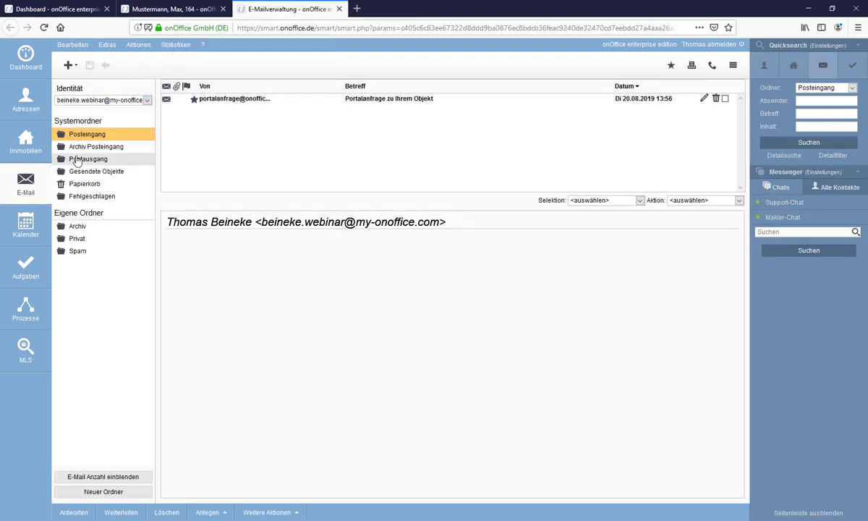
click(85, 136)
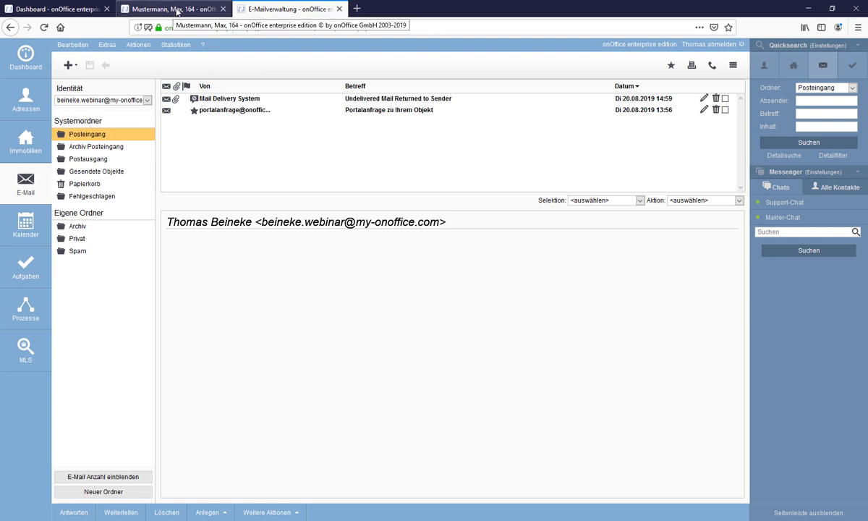
click(177, 11)
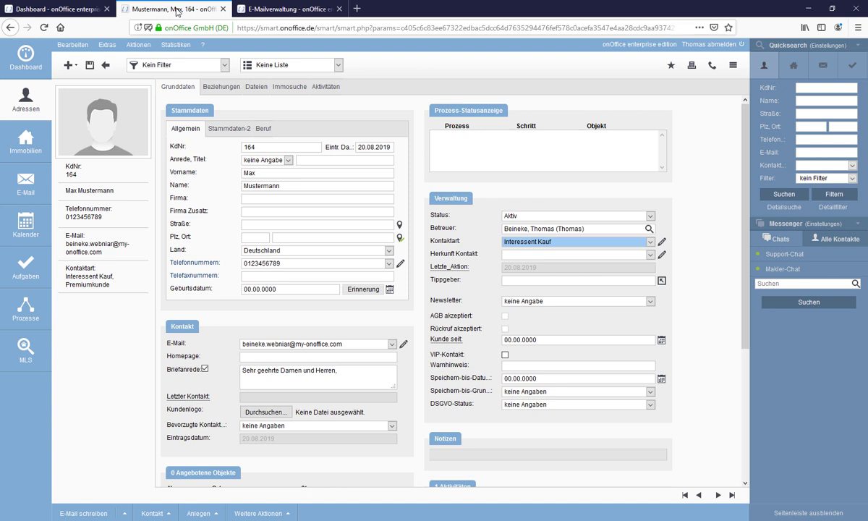
Fix the typo in the contact's e-mail address and save it.
click(403, 344)
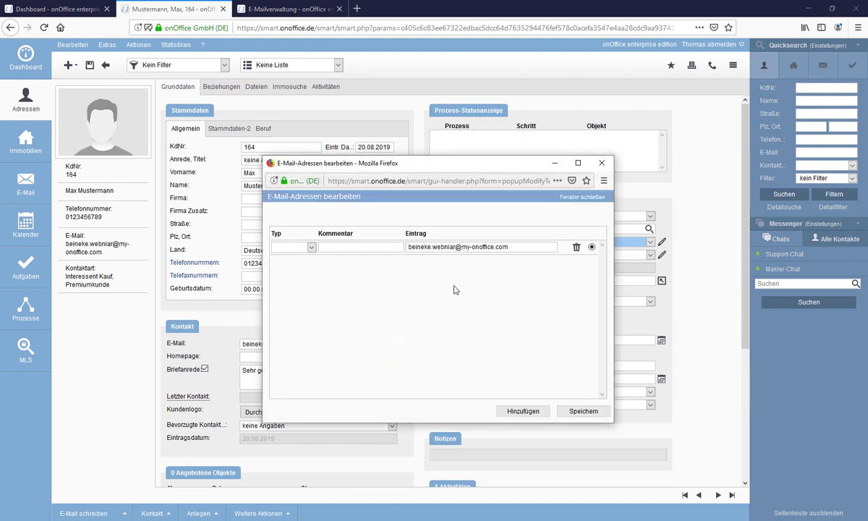
key(Delete)
text(n)
click(581, 412)
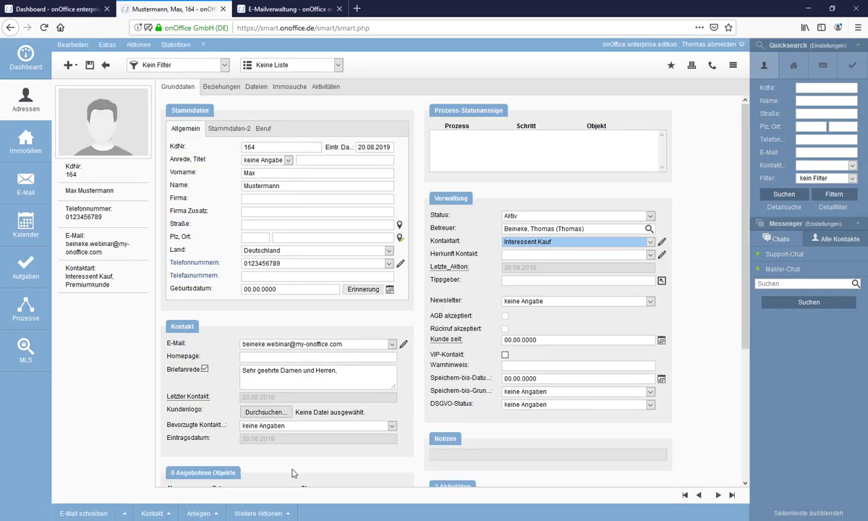
Resend the link from Weitere Aktionen > Adressvervollständigung.
click(254, 513)
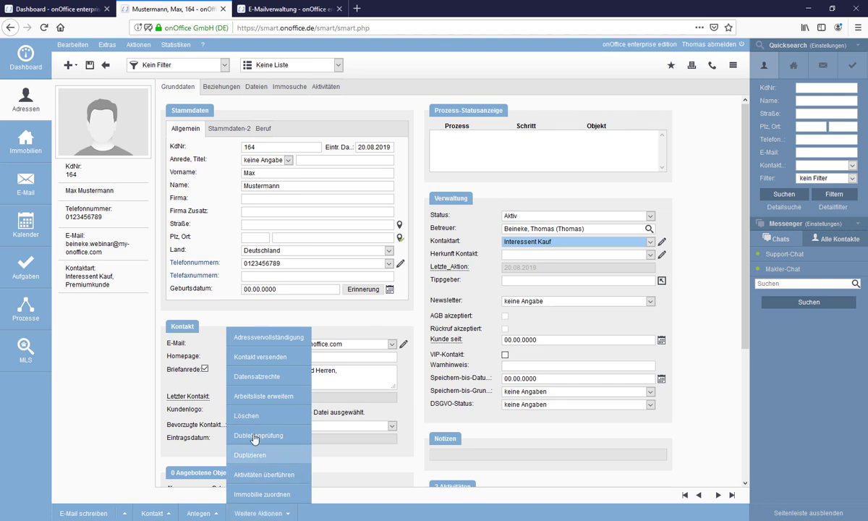
click(243, 341)
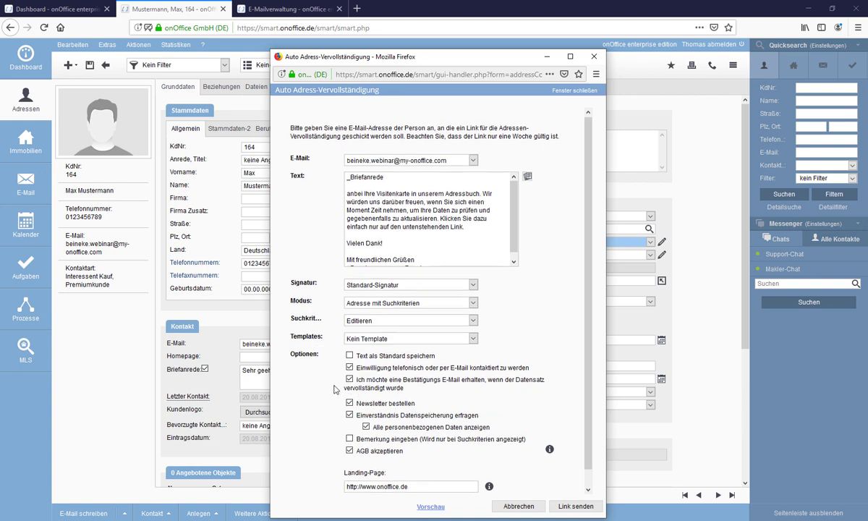
scroll(335, 390, down, 1)
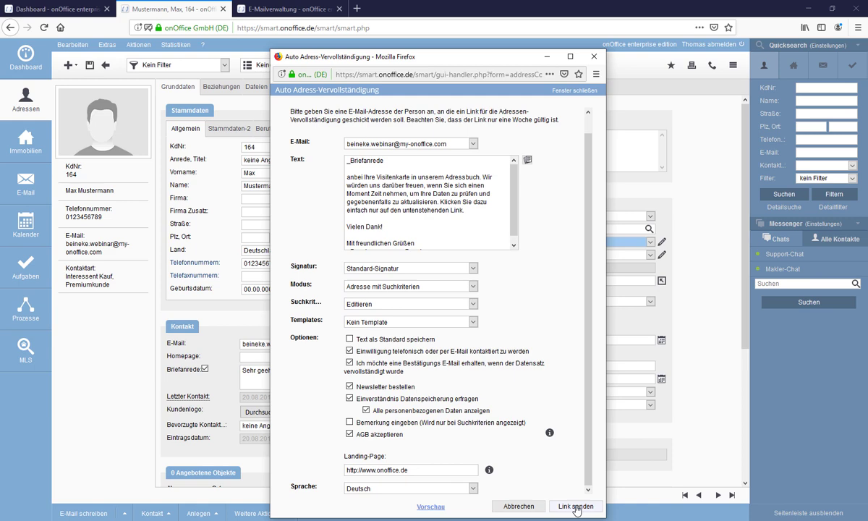
drag(510, 65, 573, 64)
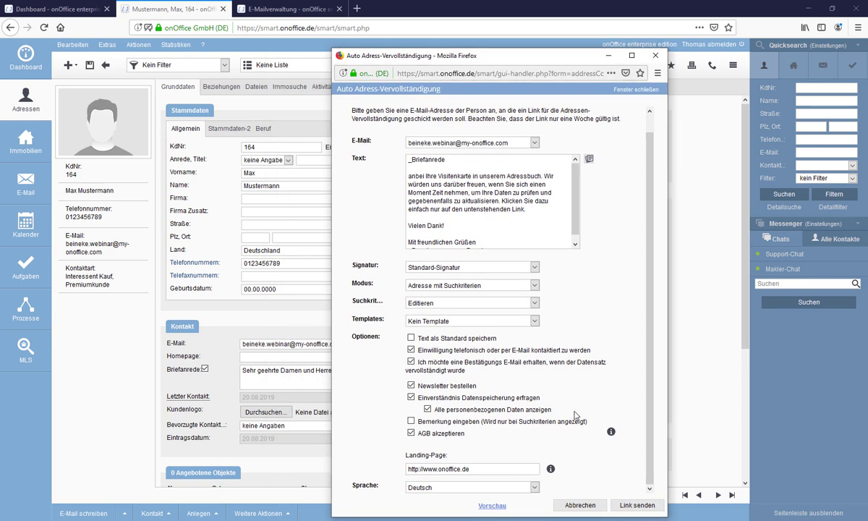
click(631, 506)
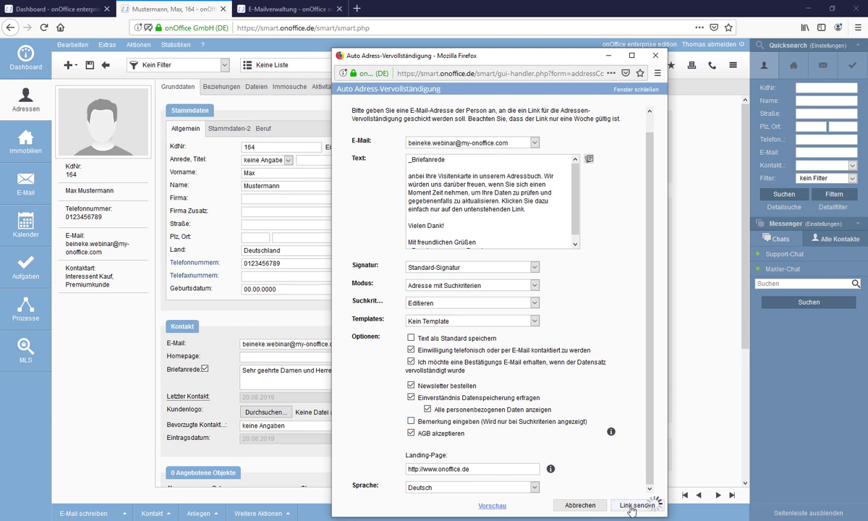
Refresh the Posteingang, open the Vervollständigung Ihrer Kontaktdaten mail, and follow its Zu Ihren Daten link.
click(247, 6)
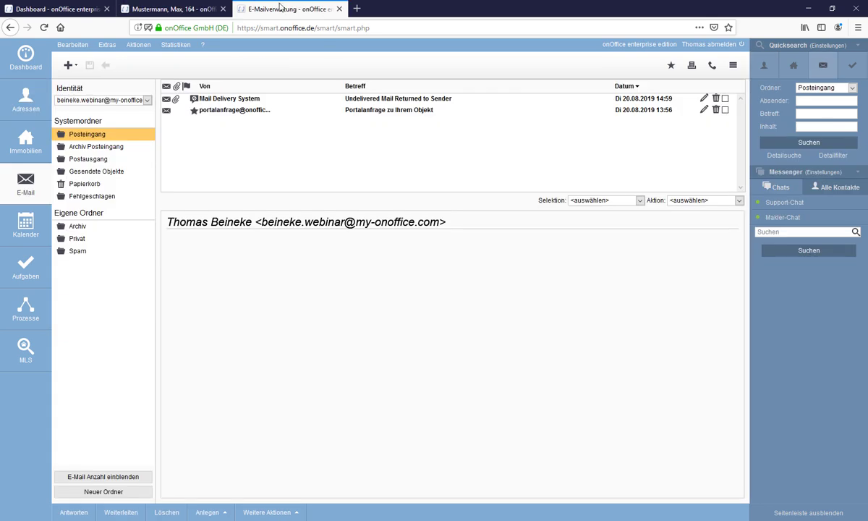
click(90, 137)
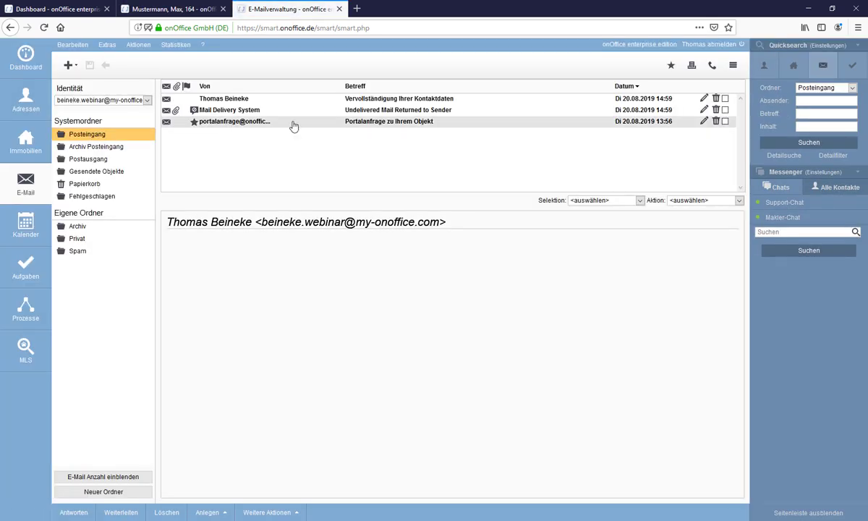
click(417, 103)
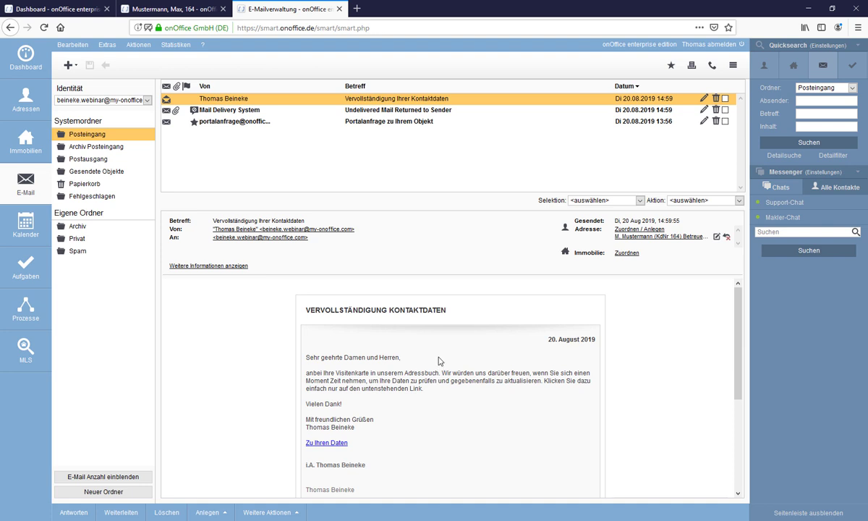
scroll(441, 361, down, 2)
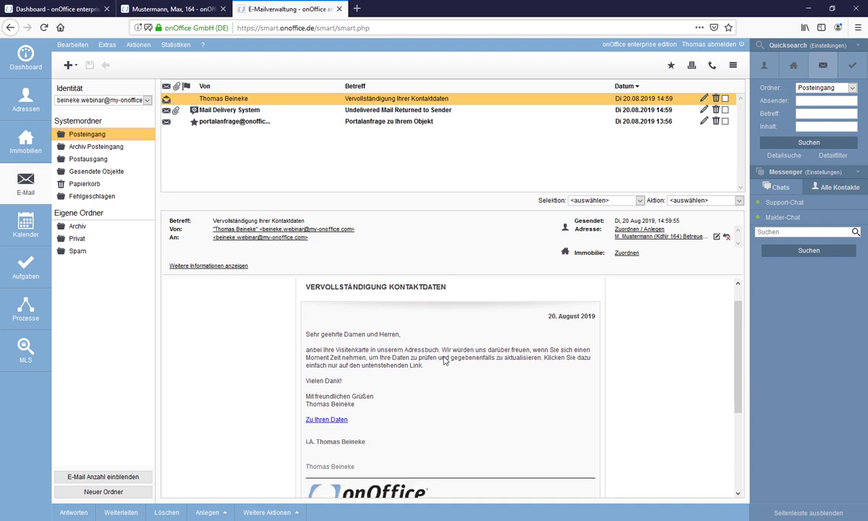
click(326, 391)
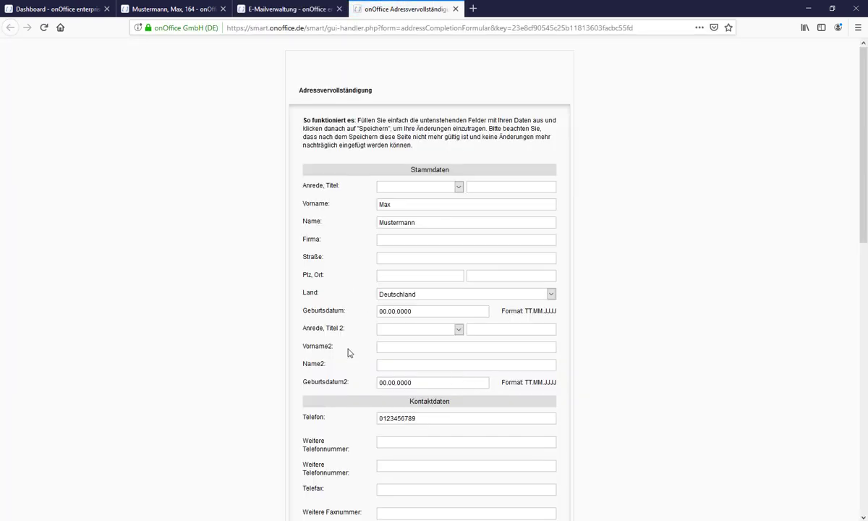
Enter the company name in the form's Firma field.
scroll(359, 272, down, 1)
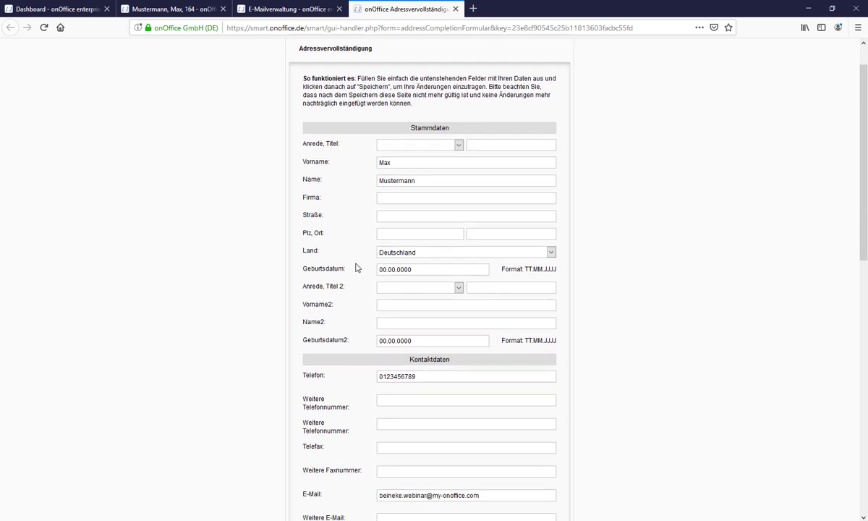
click(383, 196)
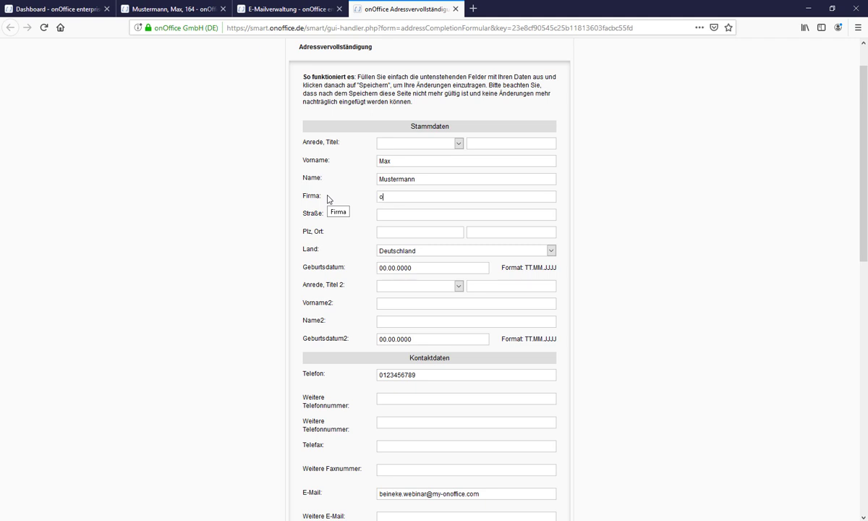
text(onOffice)
text(Charlottenburger Allee 5)
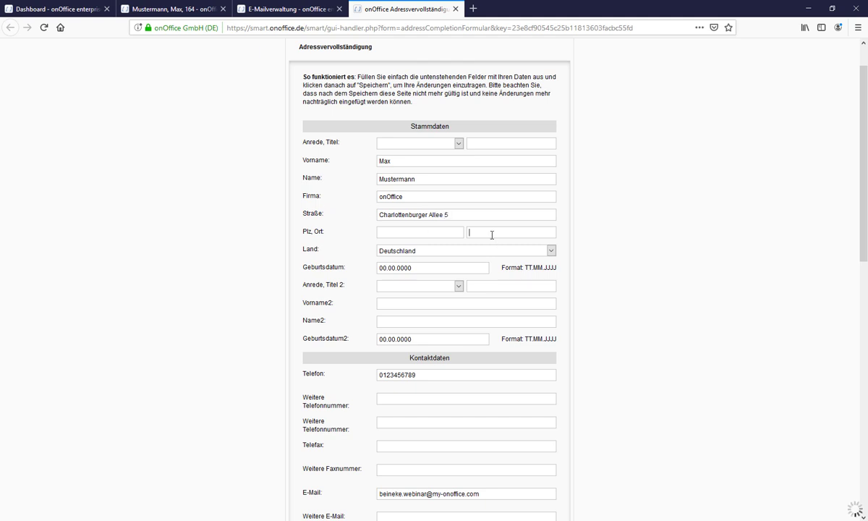
text(hen)
Set the search profile to Vermarktungsart Kauf and Objektart Haus.
scroll(302, 347, down, 1)
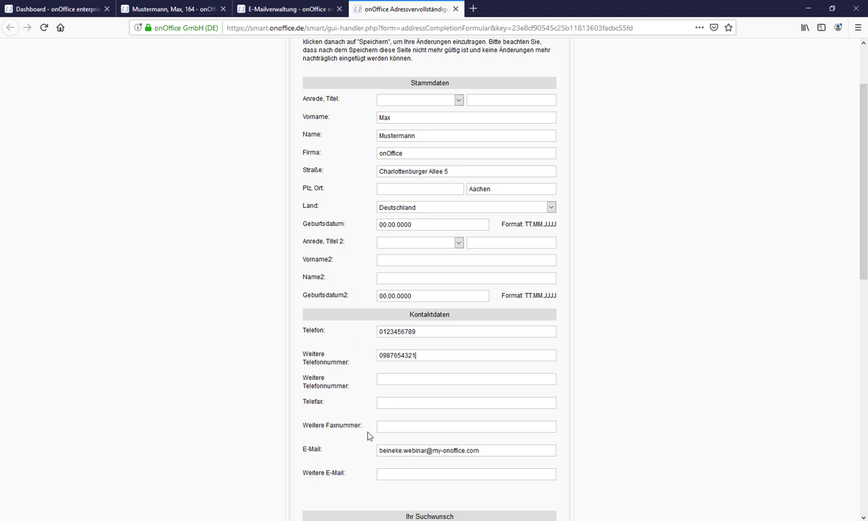
scroll(367, 432, down, 2)
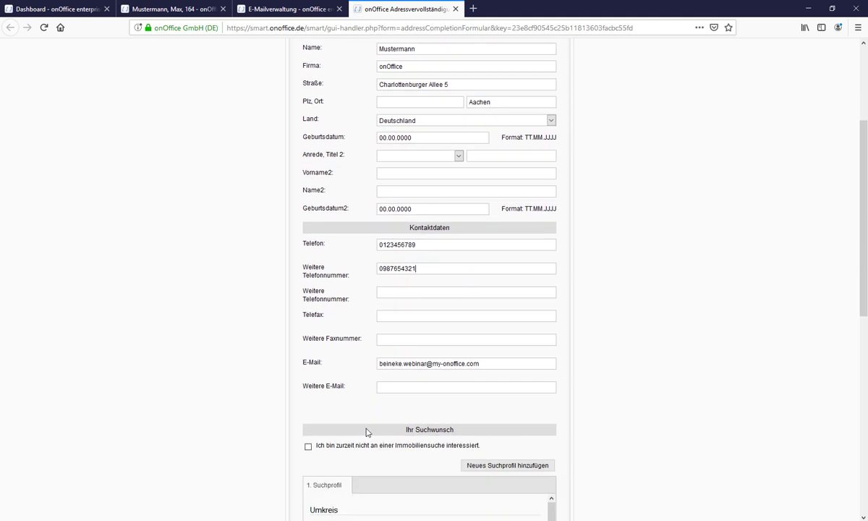
scroll(369, 431, down, 1)
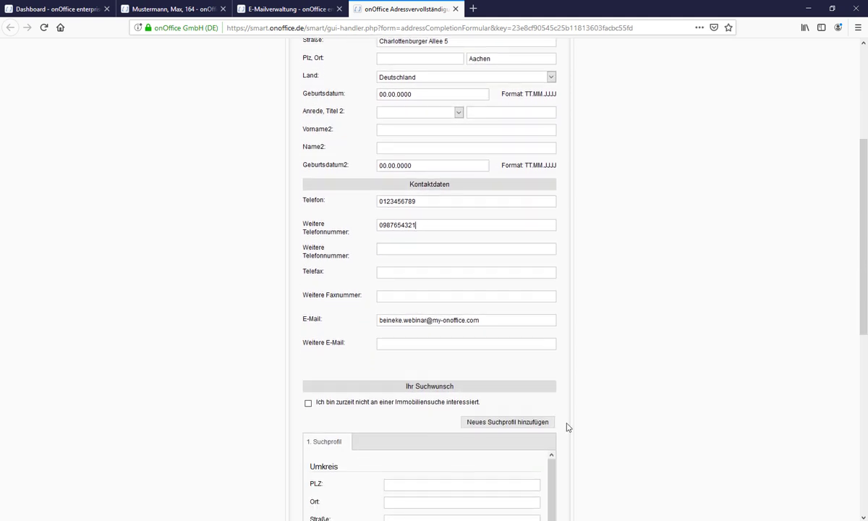
scroll(566, 427, down, 4)
scroll(566, 426, down, 2)
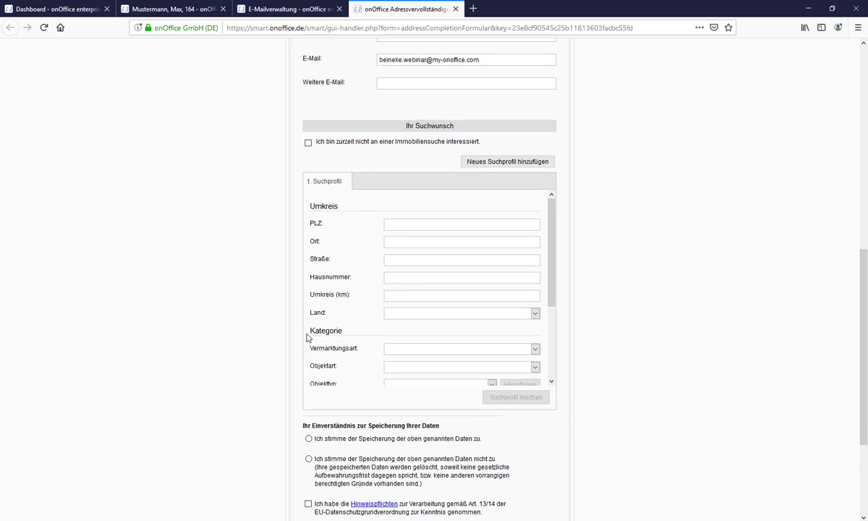
scroll(366, 331, down, 1)
scroll(367, 330, down, 1)
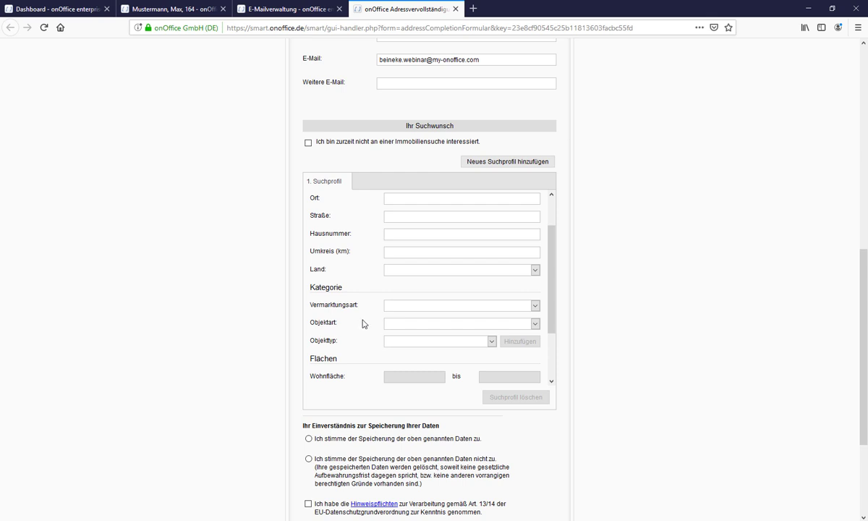
click(419, 307)
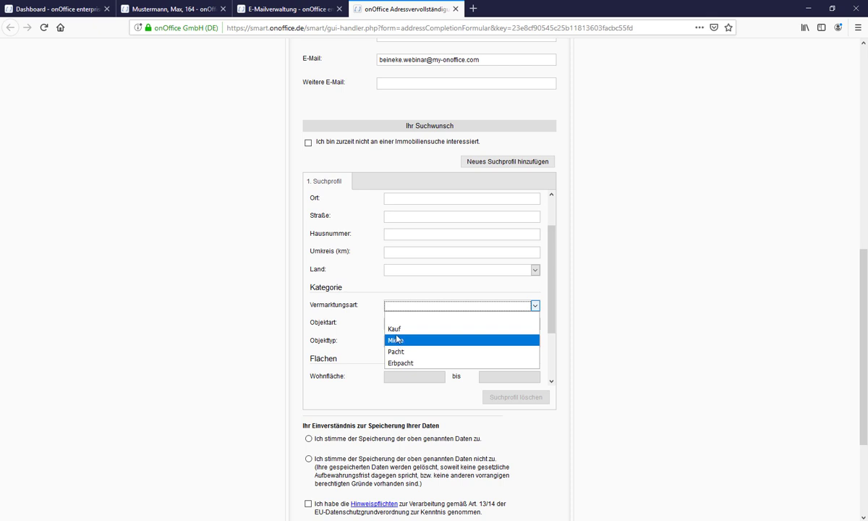
click(391, 329)
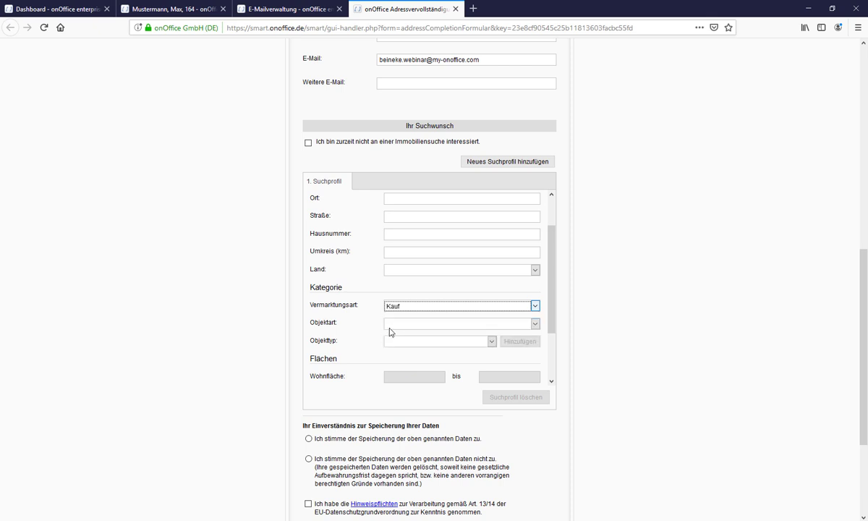
click(397, 326)
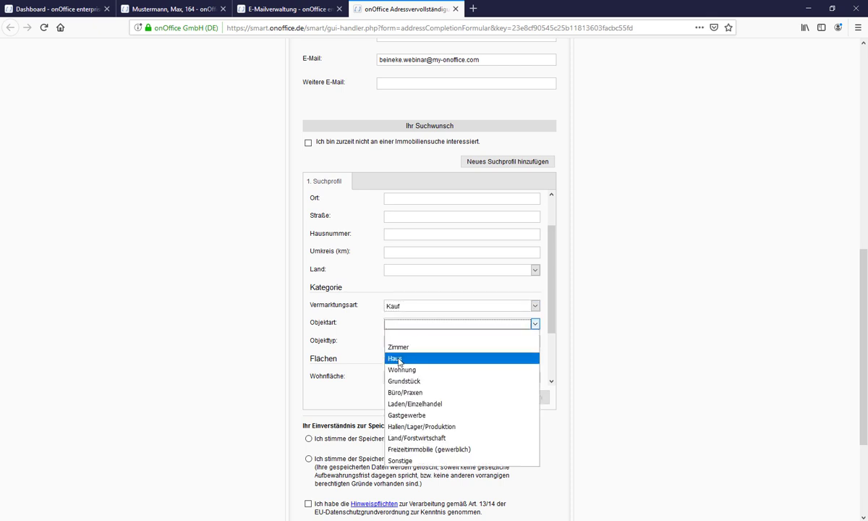
click(398, 359)
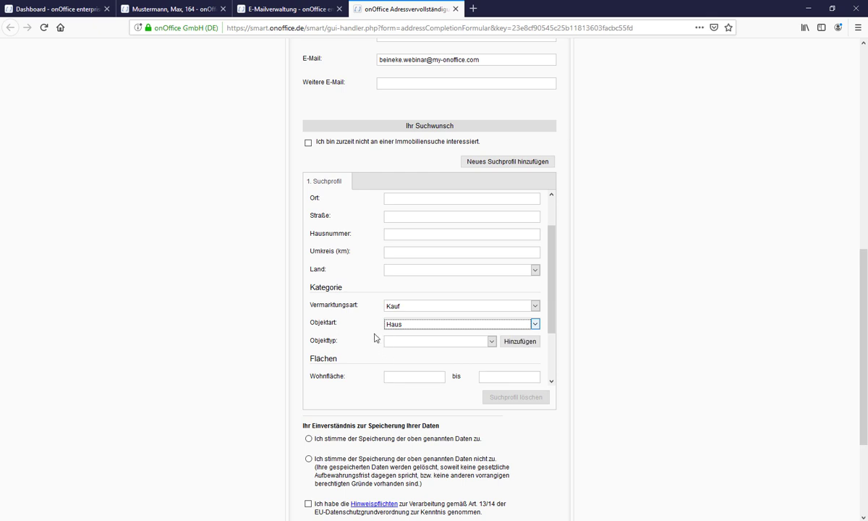
Enter a Kaufpreis range of 100000 to 500000 and consent to storing the data.
scroll(374, 335, down, 3)
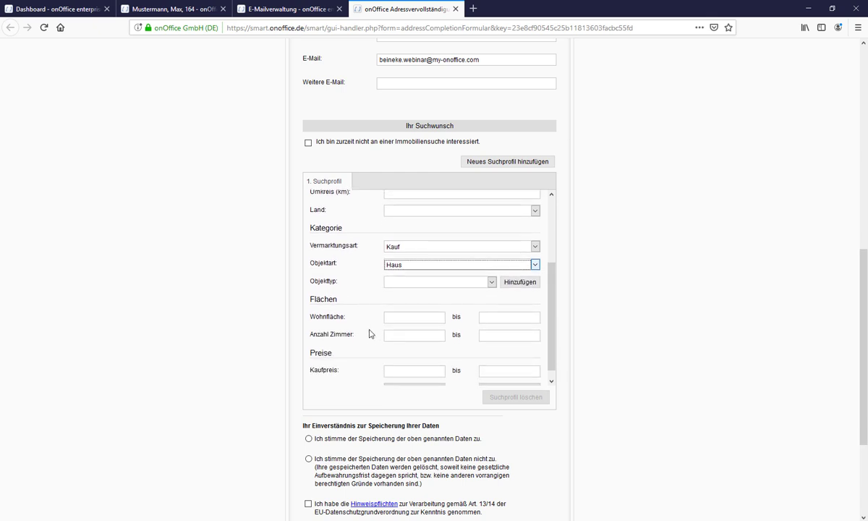
scroll(375, 329, down, 1)
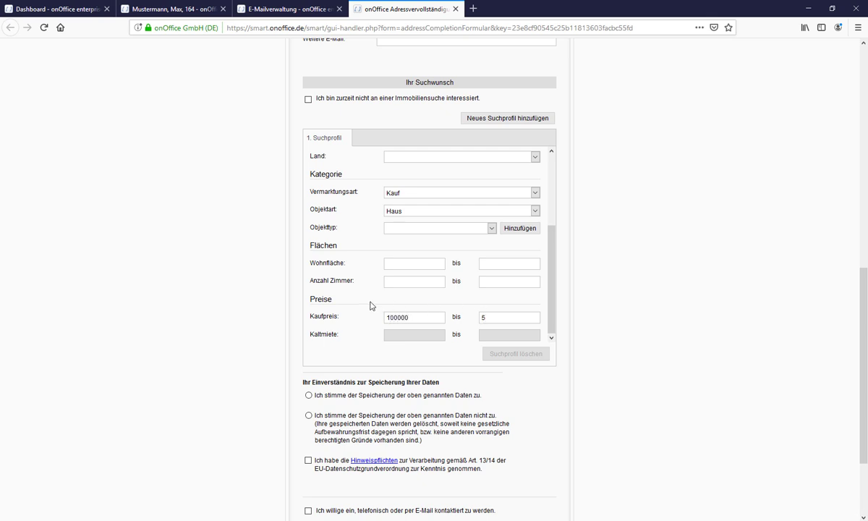
text(00000)
scroll(365, 306, down, 1)
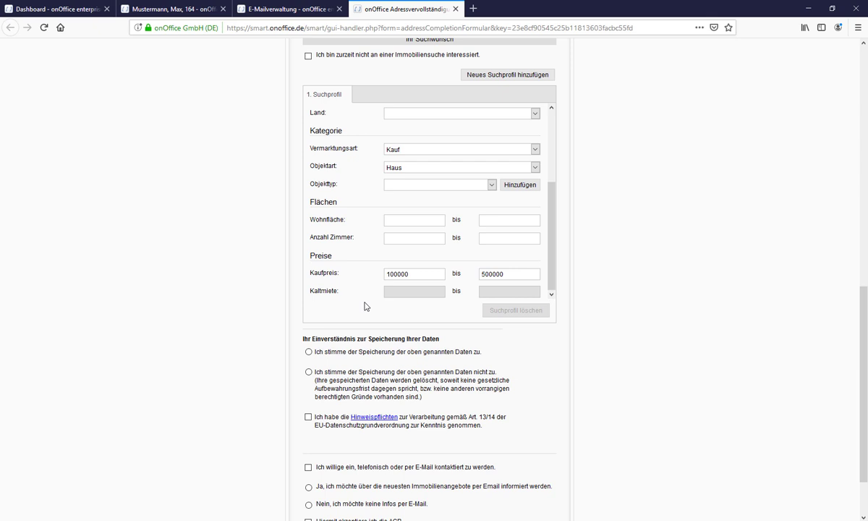
scroll(365, 306, up, 2)
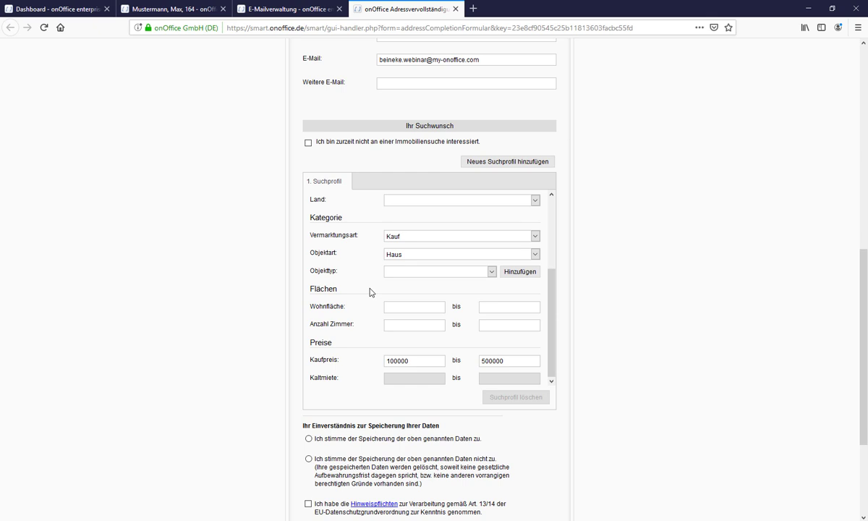
scroll(376, 300, down, 1)
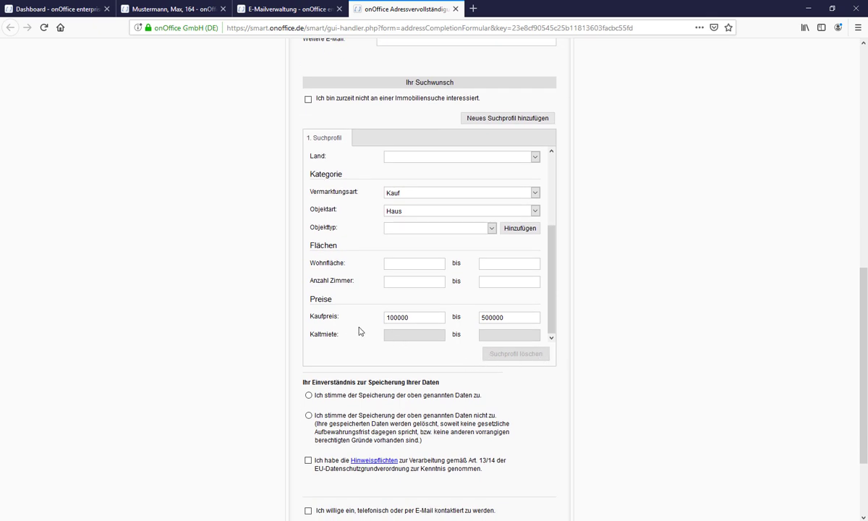
scroll(360, 331, down, 2)
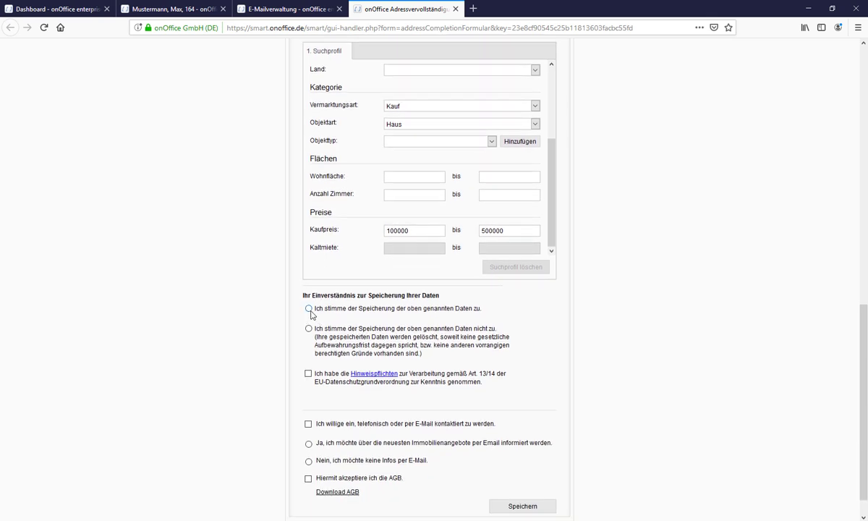
click(310, 309)
Tick Hinweispflichten, contact consent and AGB, decline e-mail offers, then save and confirm the form.
scroll(508, 316, down, 1)
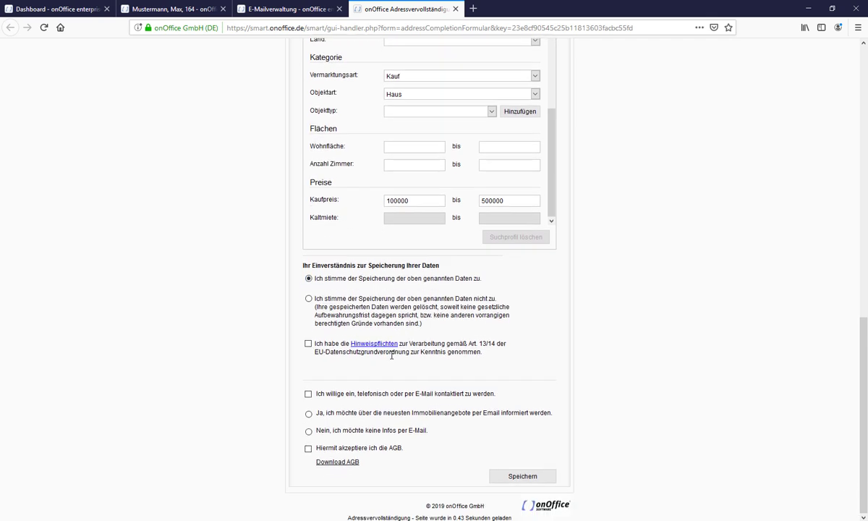
click(309, 343)
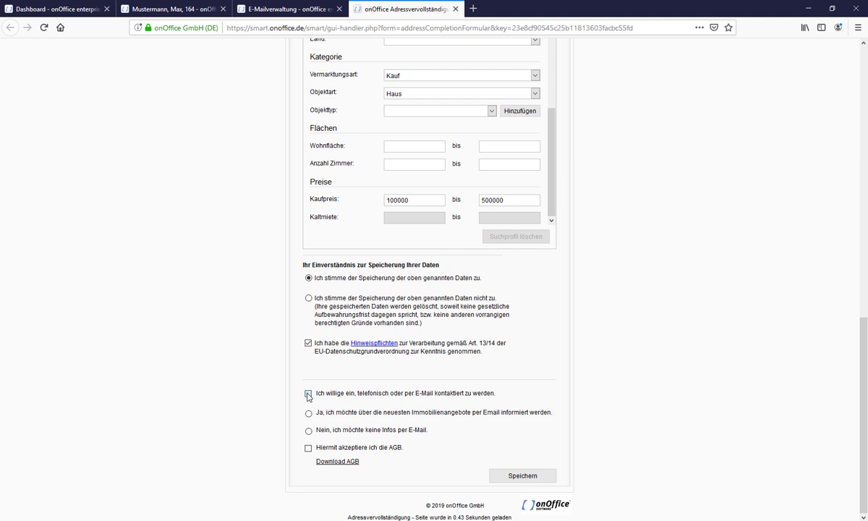
click(308, 394)
click(309, 430)
click(308, 448)
click(516, 478)
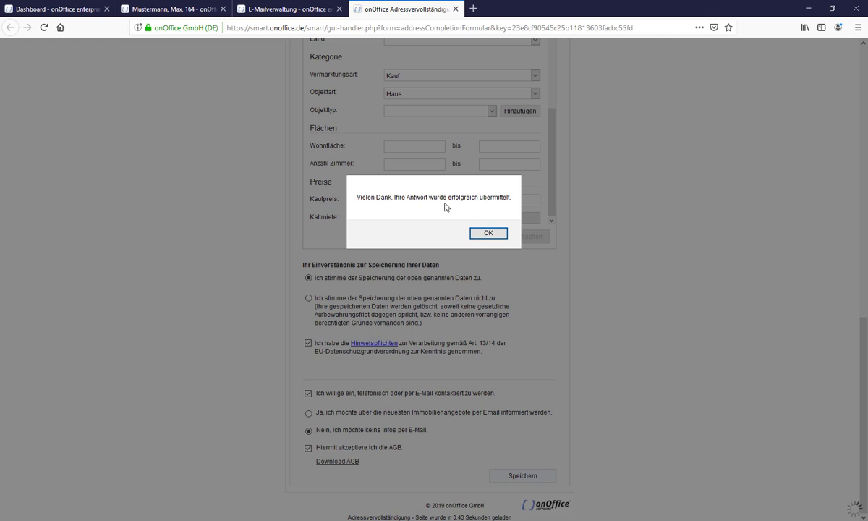
click(484, 233)
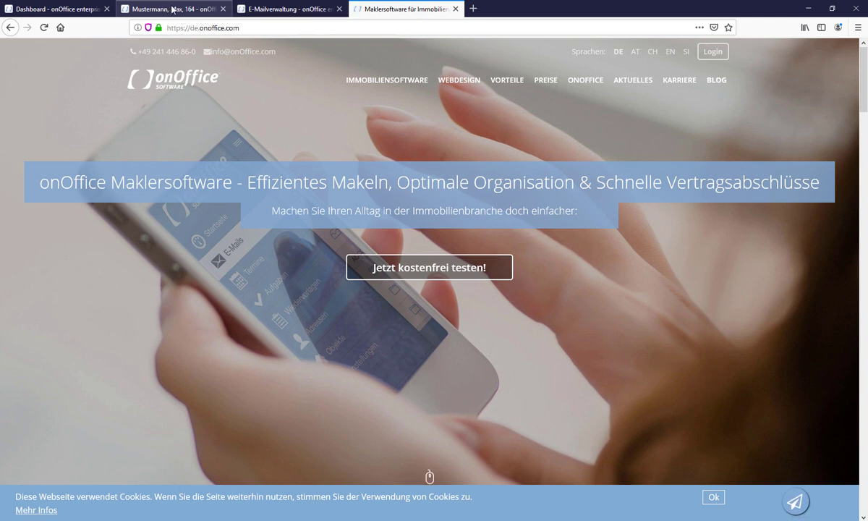
Reload the contact's Grunddaten to show the submitted company, street and city, then open Immosuche.
click(179, 10)
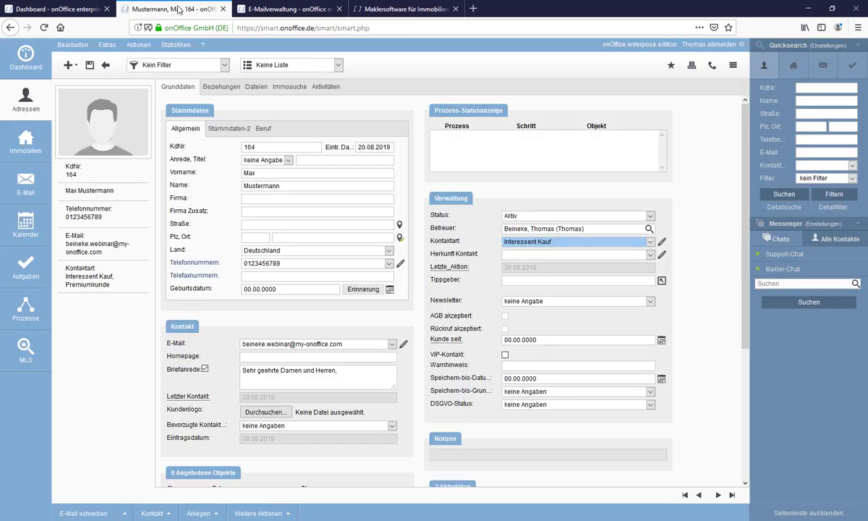
click(259, 512)
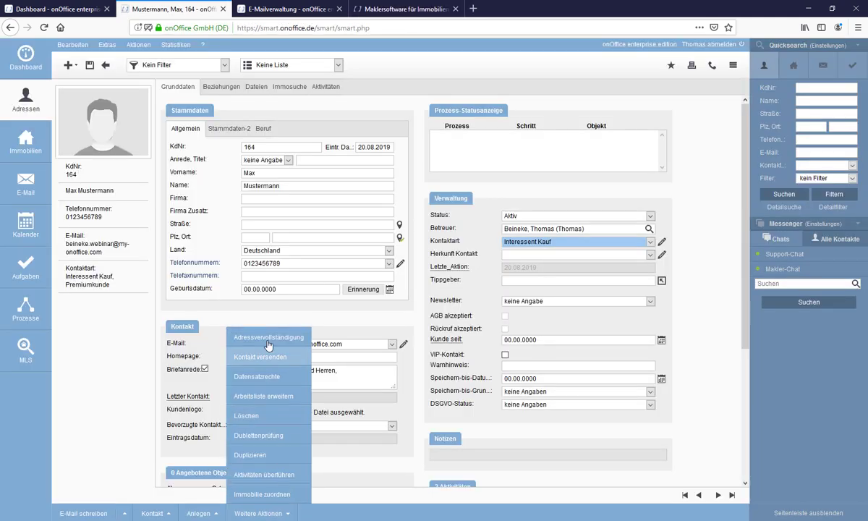
click(100, 346)
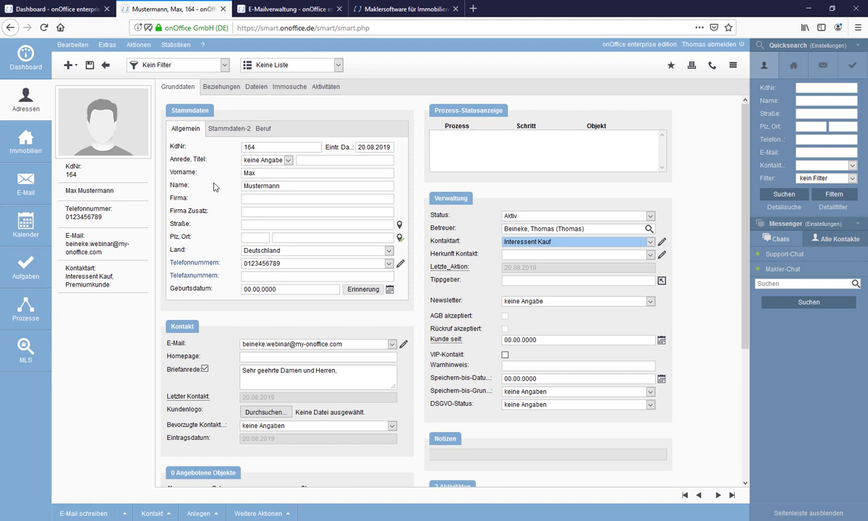
click(185, 92)
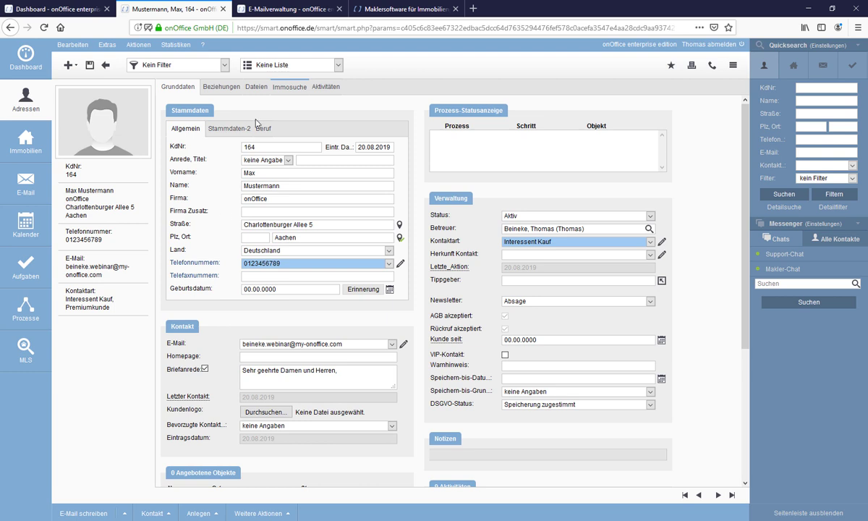
click(299, 90)
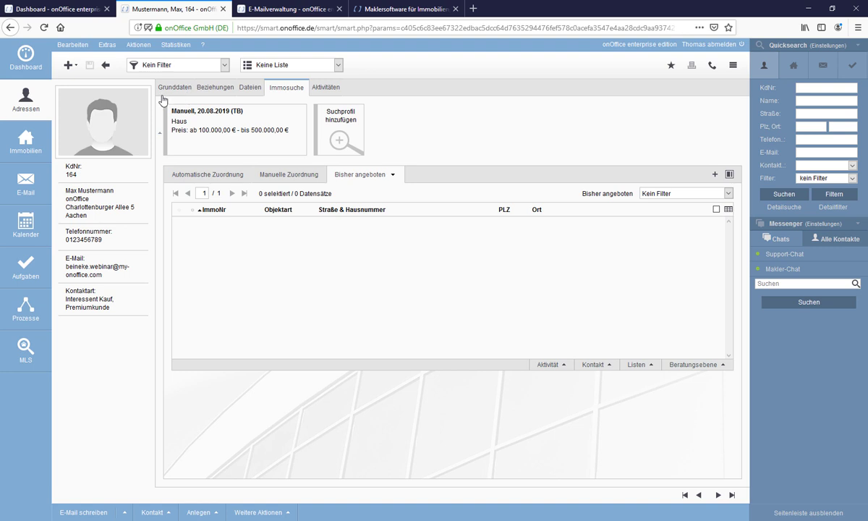
Show the four houses matched to the Haus profile, then return to Grunddaten.
mouse_move(211, 129)
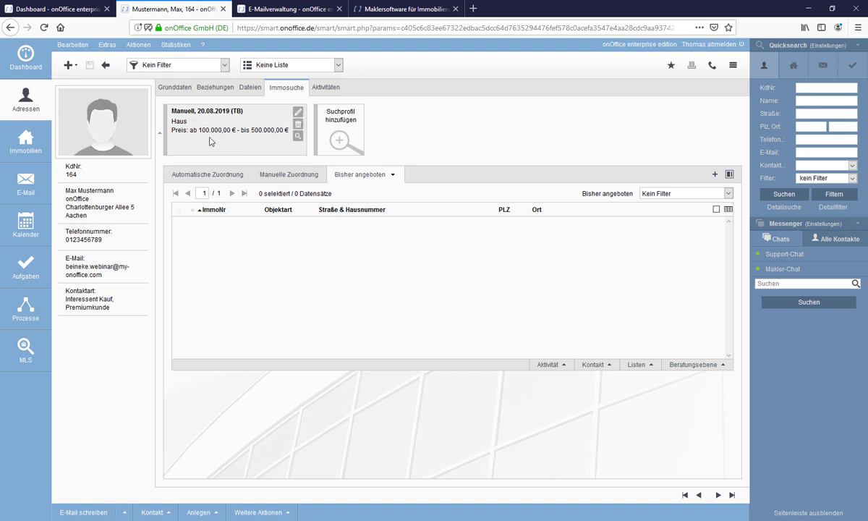
click(232, 174)
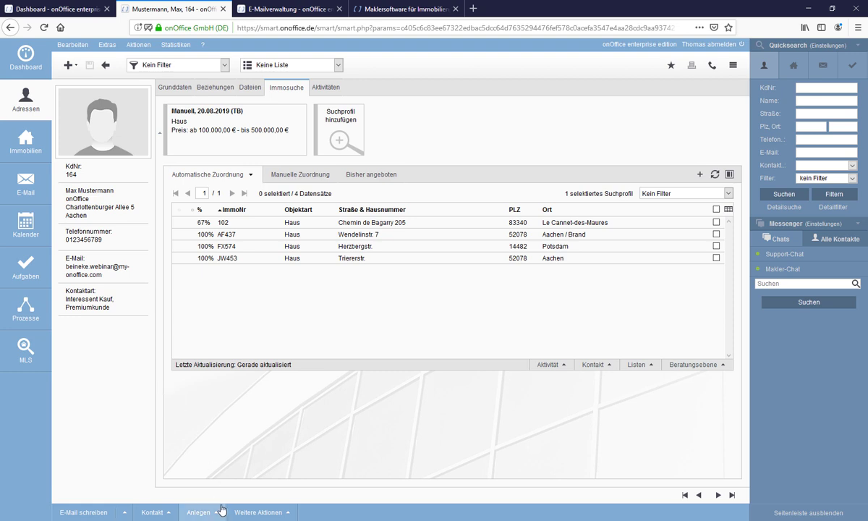
click(248, 513)
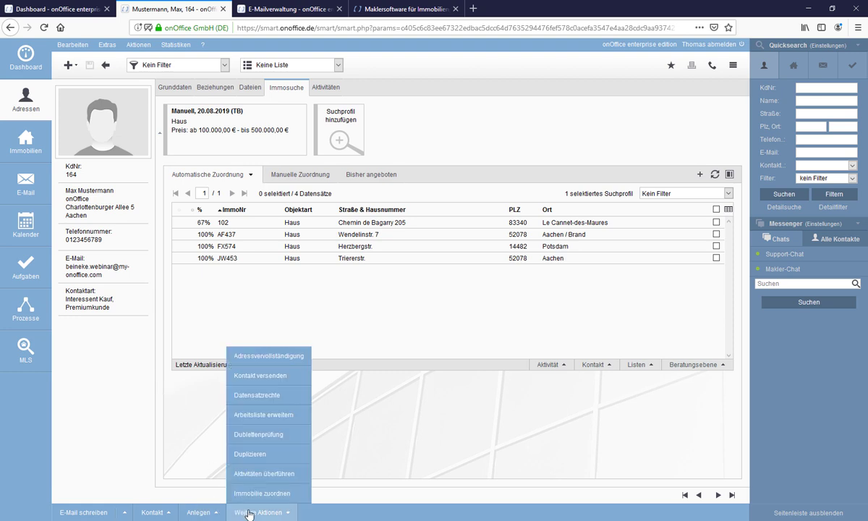
click(180, 89)
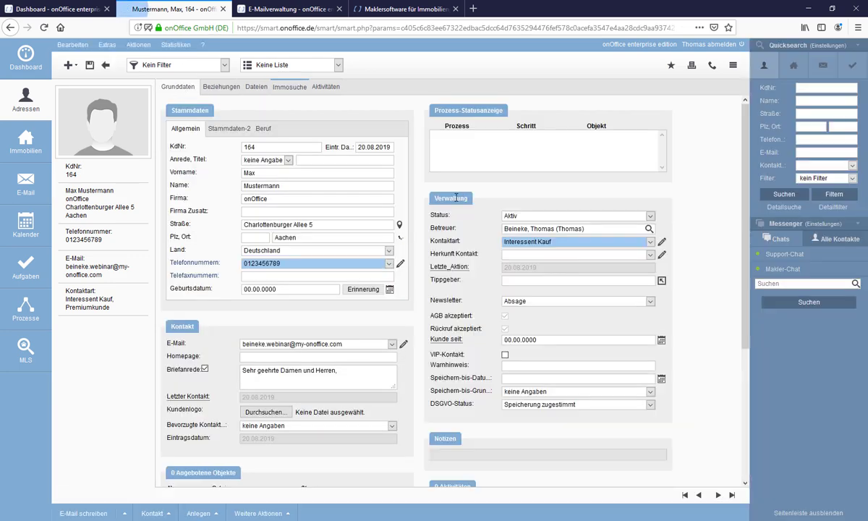
Open the Aktivitäten tab listing the contact's 9 logged entries.
click(253, 514)
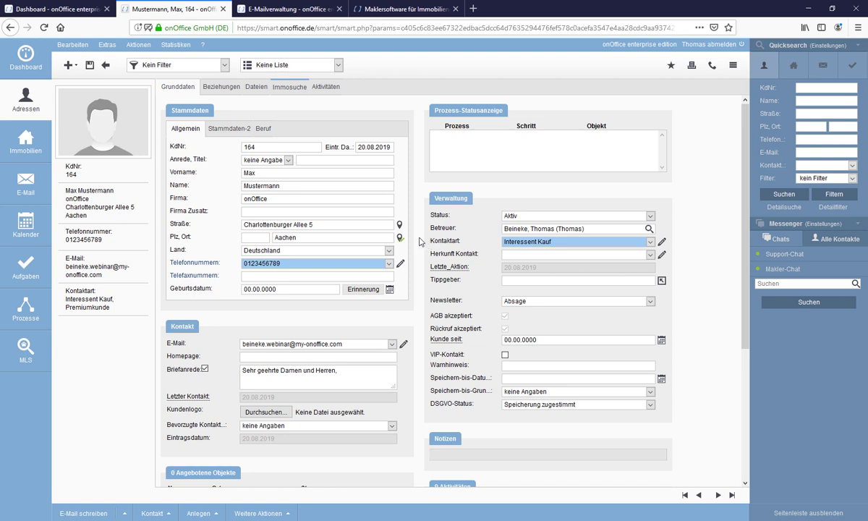
click(324, 89)
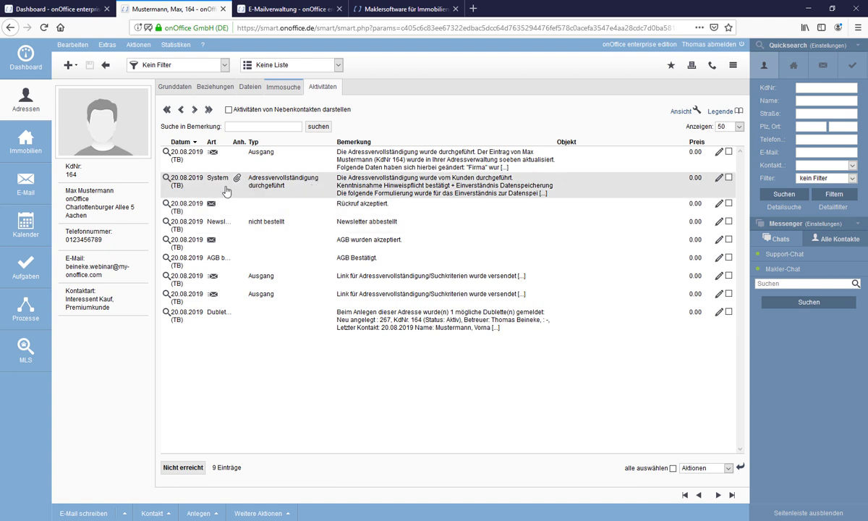
double_click(309, 162)
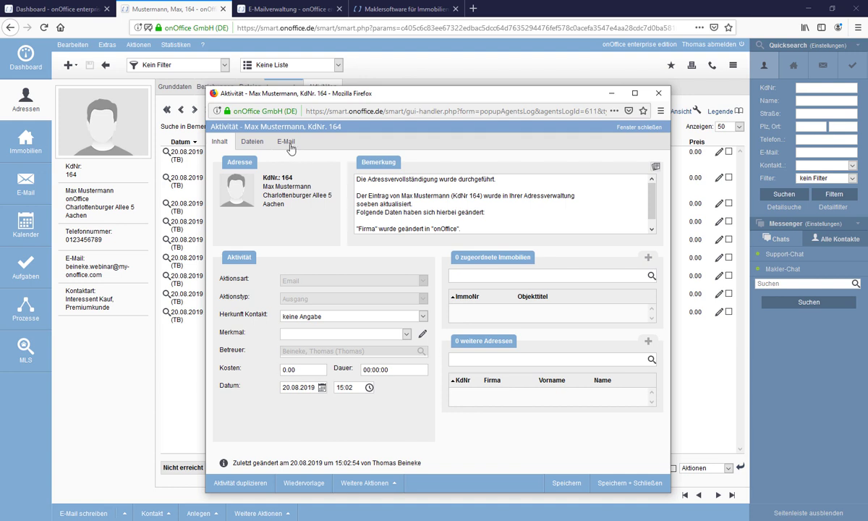
click(287, 142)
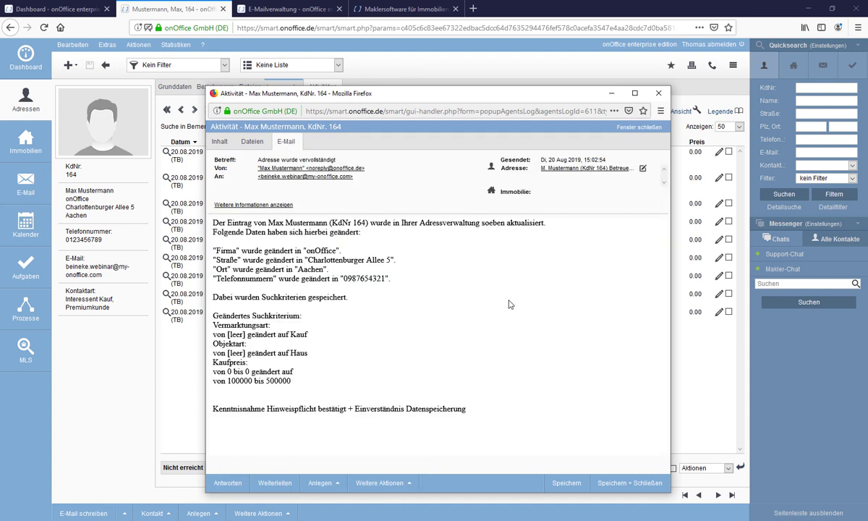
click(636, 128)
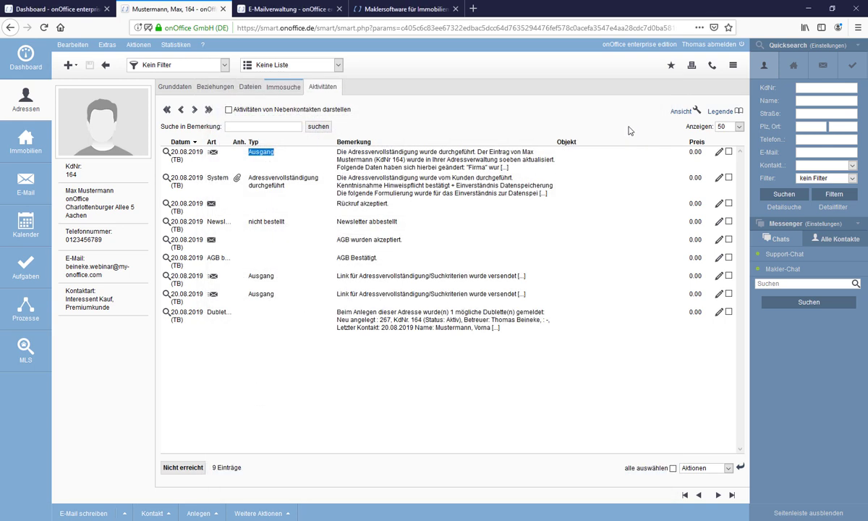
Remove the three address-completion mails from the inbox, leaving only the portal inquiry.
click(278, 9)
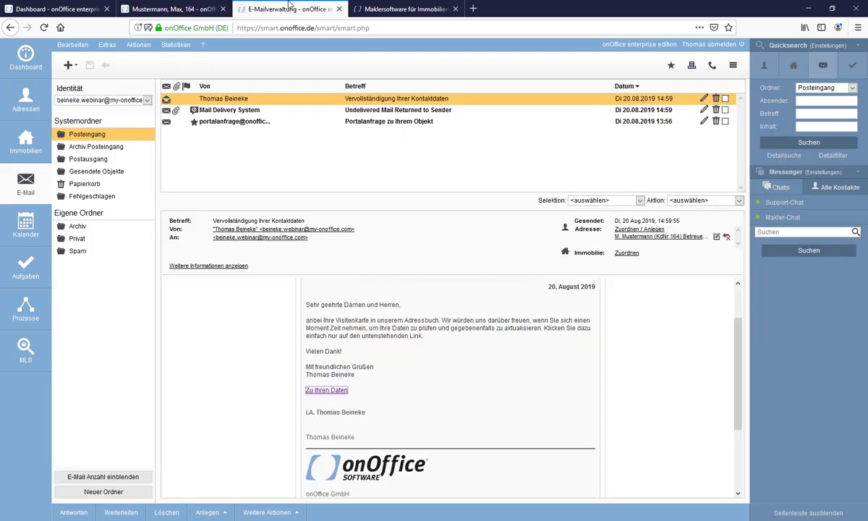
click(81, 135)
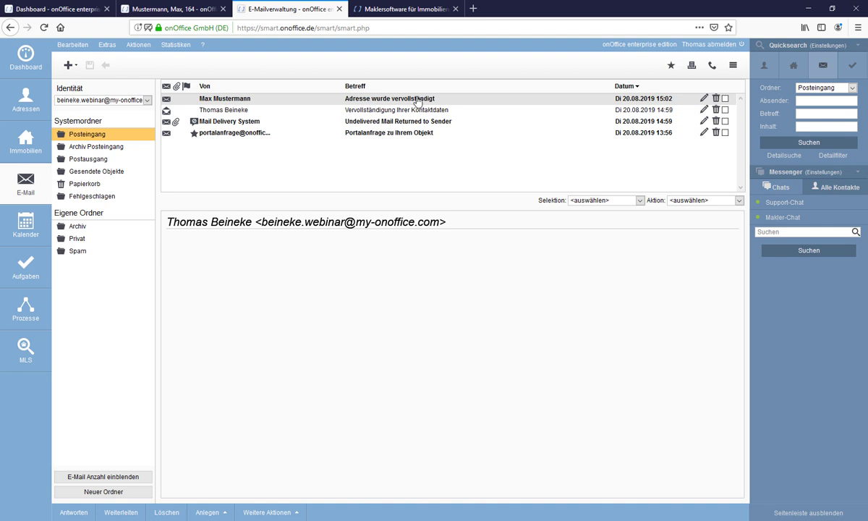
click(725, 99)
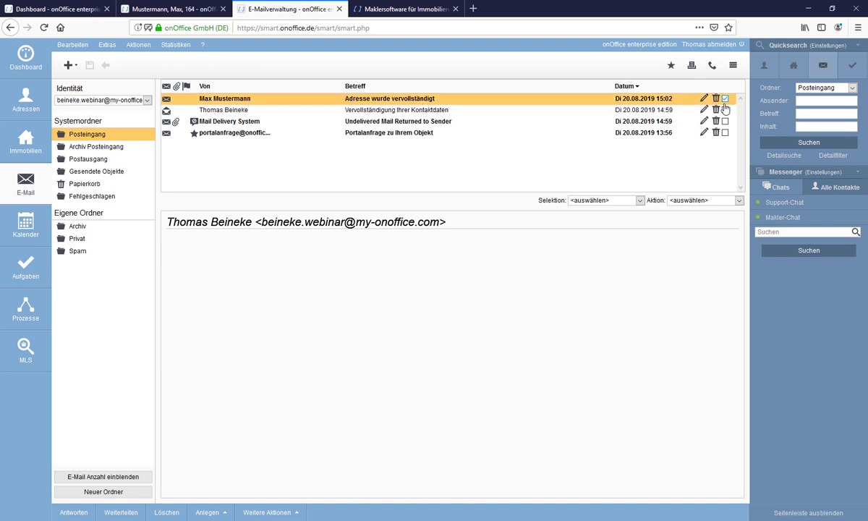
click(725, 110)
click(725, 122)
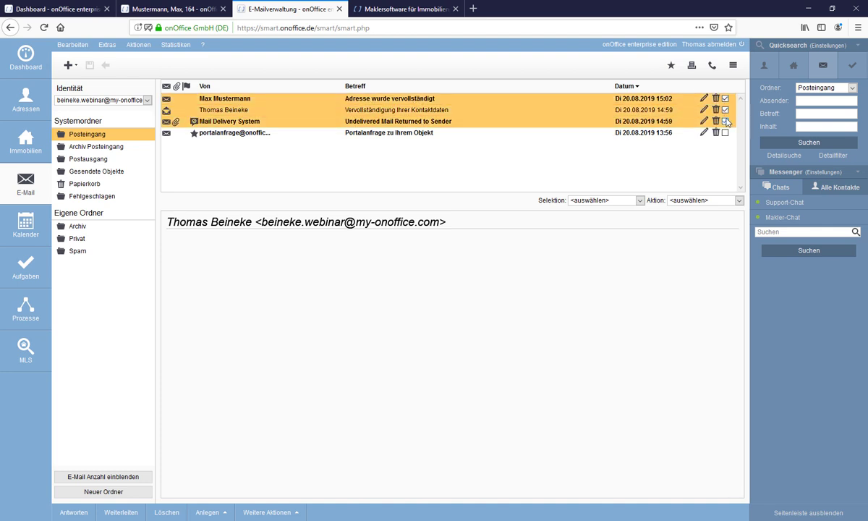
click(678, 200)
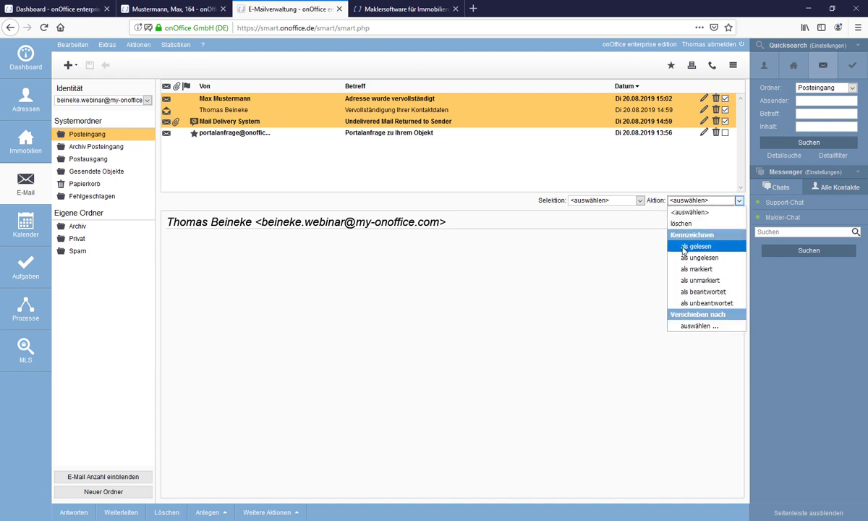
click(680, 228)
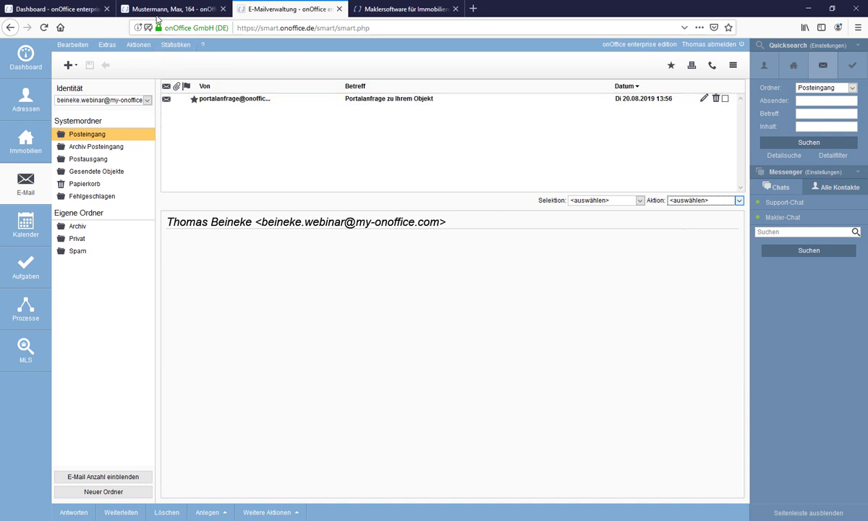
click(170, 9)
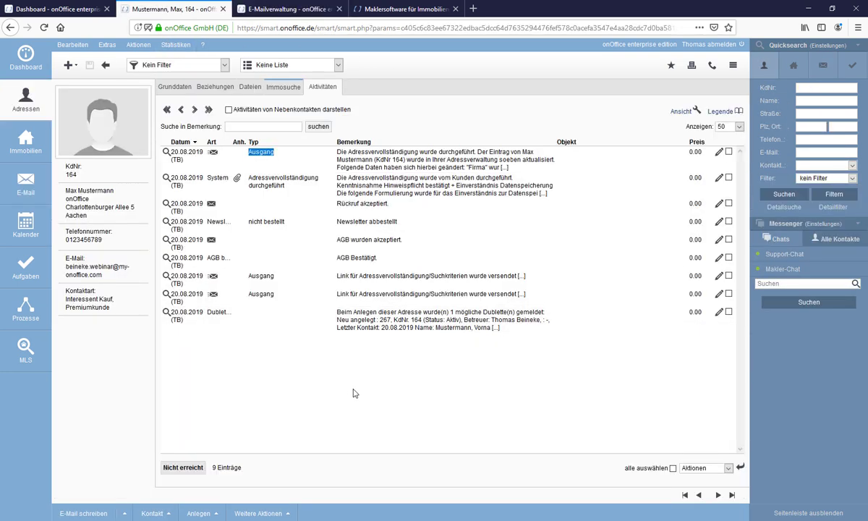
Choose Löschen from Weitere Aktionen on the contact's Grunddaten tab to raise the deletion warning.
click(250, 515)
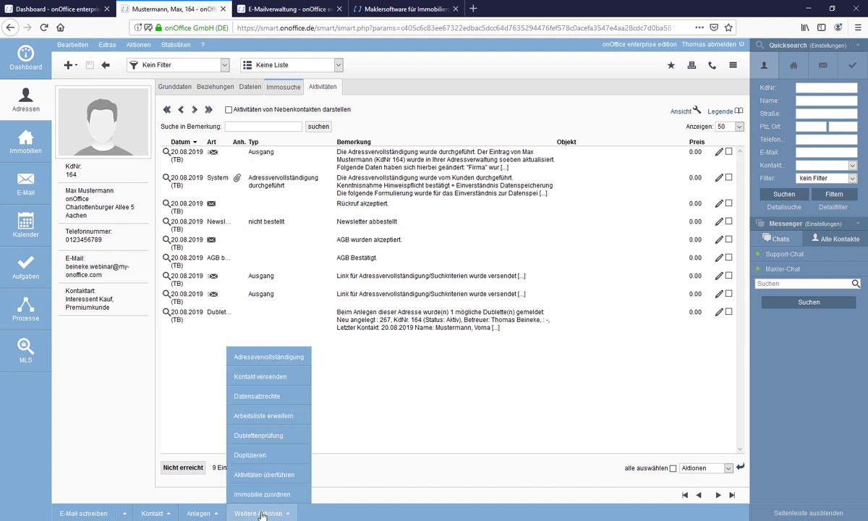
click(169, 89)
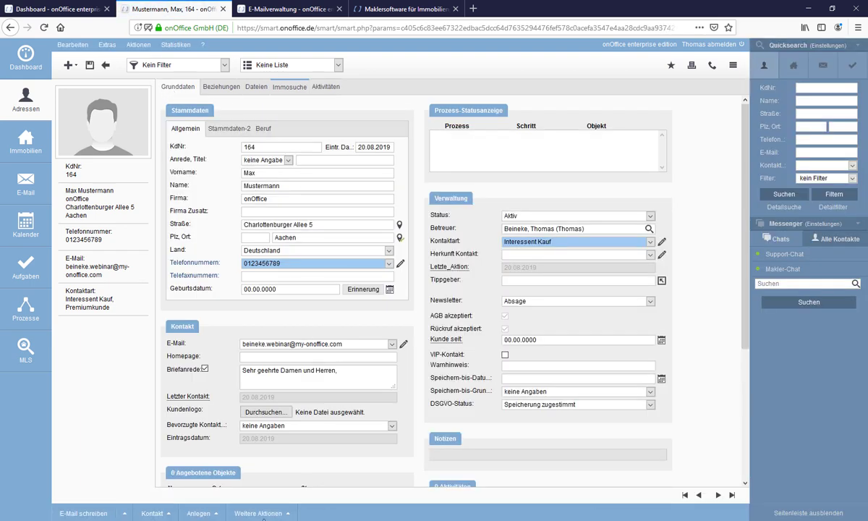
click(264, 515)
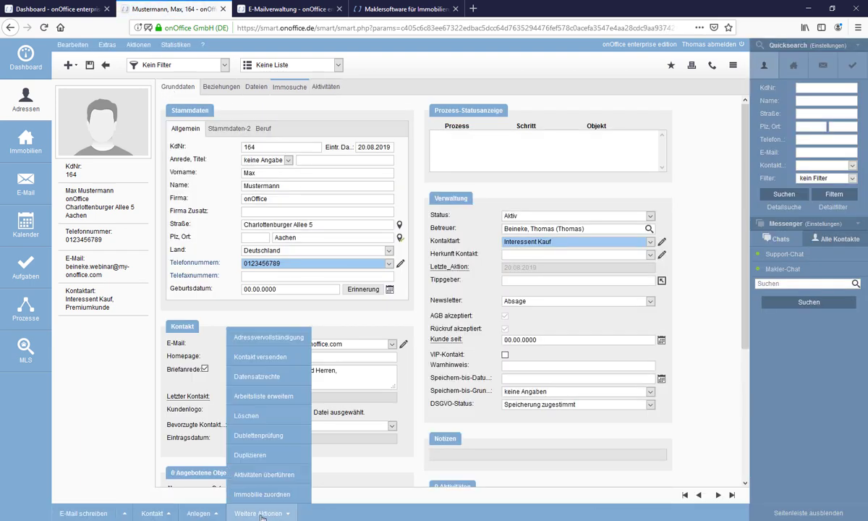
click(274, 415)
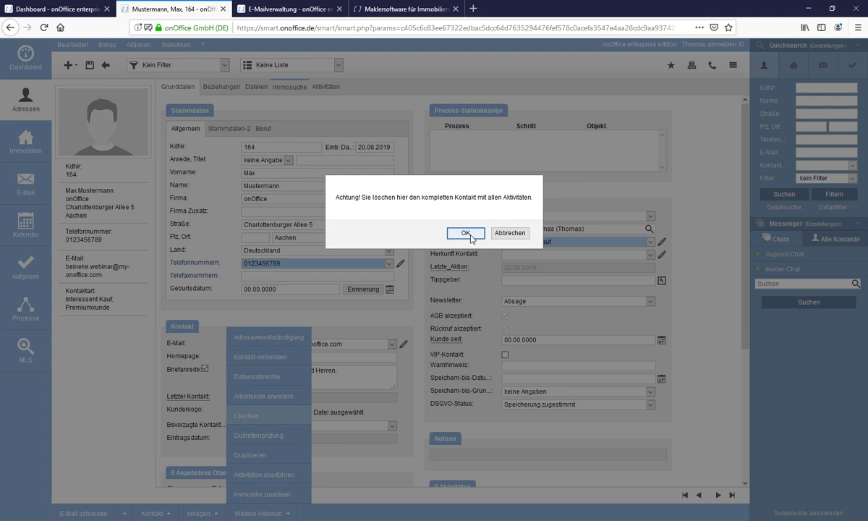
Confirm deleting the contact with all its activities, then return to the E-Mailverwaltung tab.
click(467, 234)
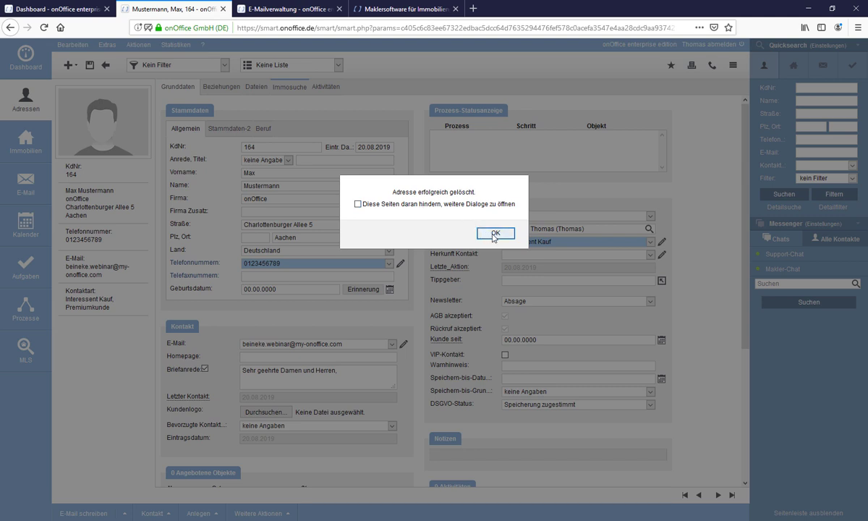
click(495, 234)
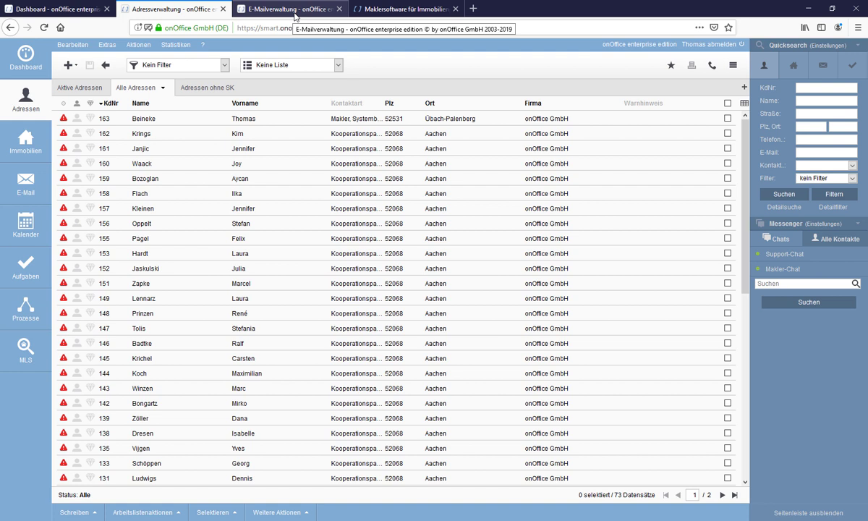
click(295, 15)
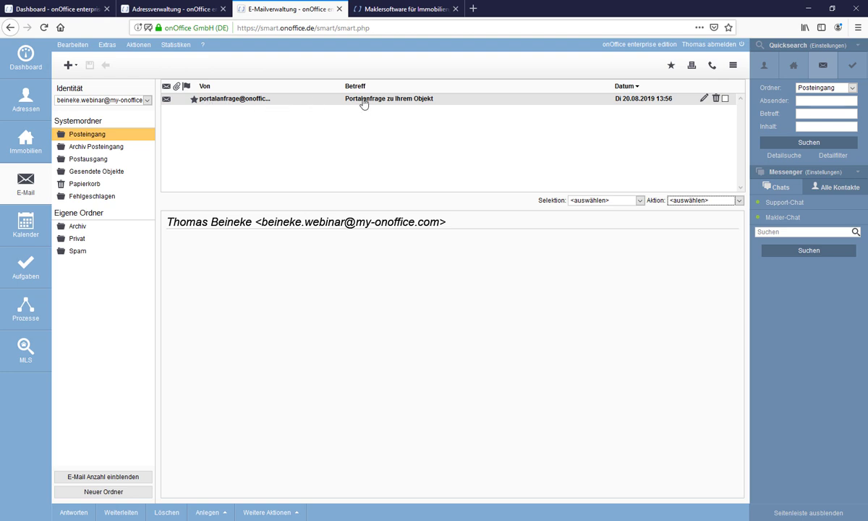
Open the 'Portalanfrage zu Ihrem Objekt' email and start Zuordnen / Anlegen for its Adresse.
click(267, 101)
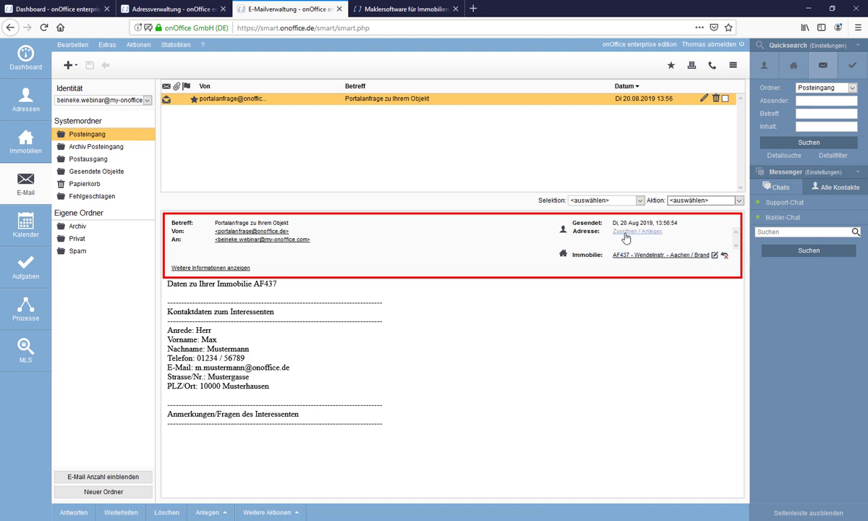
click(630, 234)
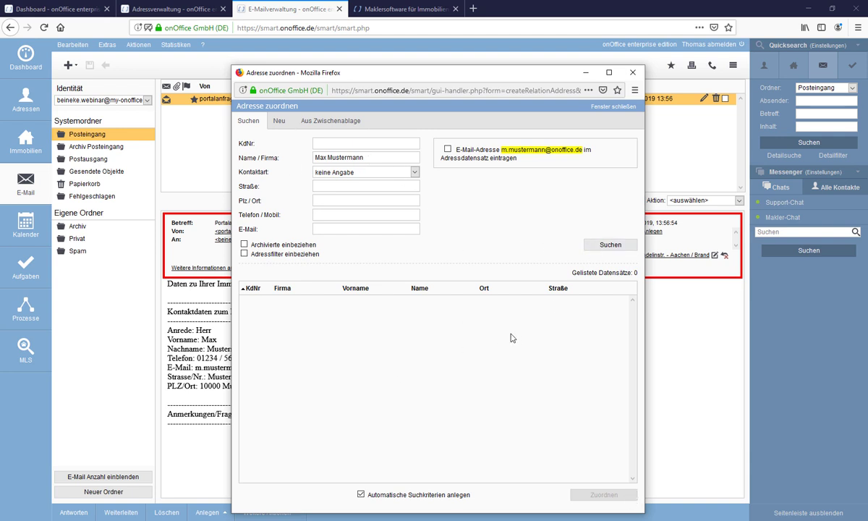
Create a new address from the inquiry data, overriding the duplicate company match by phone.
click(279, 121)
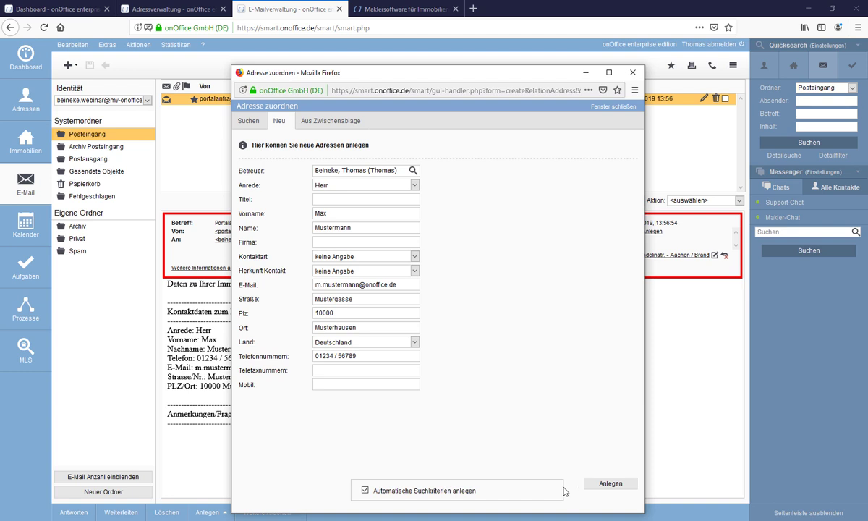
click(606, 484)
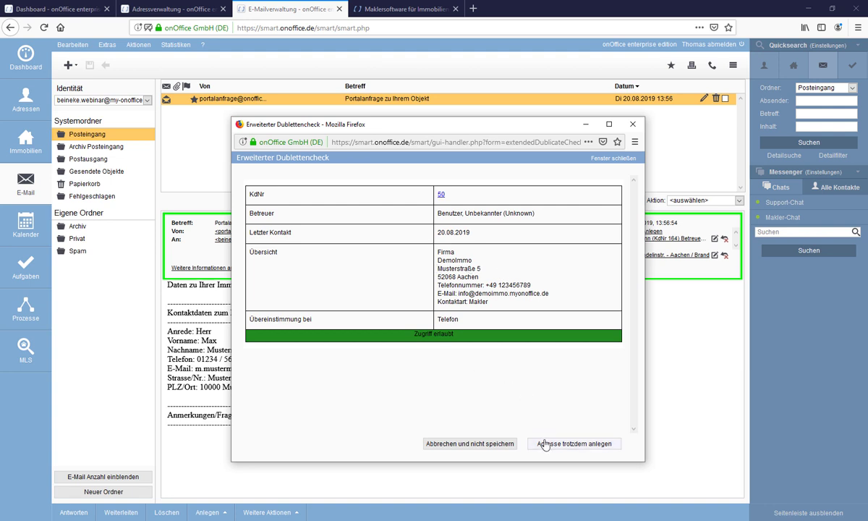
click(570, 444)
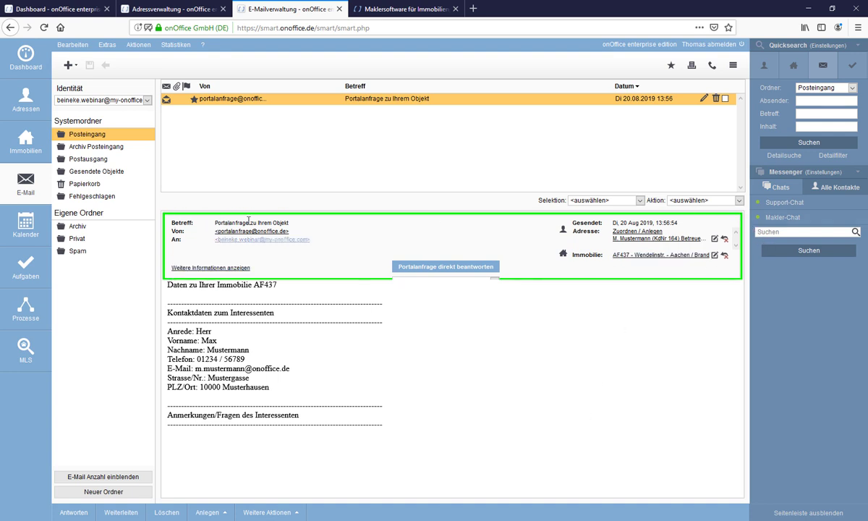
Reload the Posteingang and reopen the portal inquiry email.
click(85, 135)
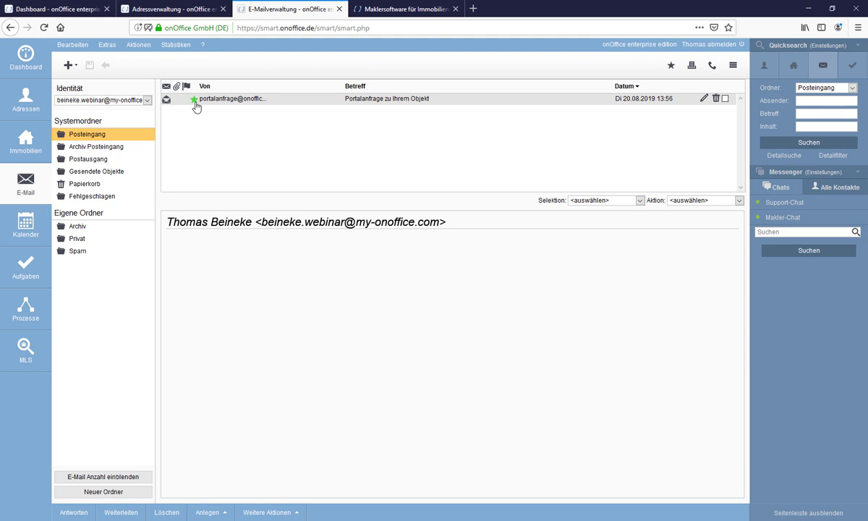
click(266, 105)
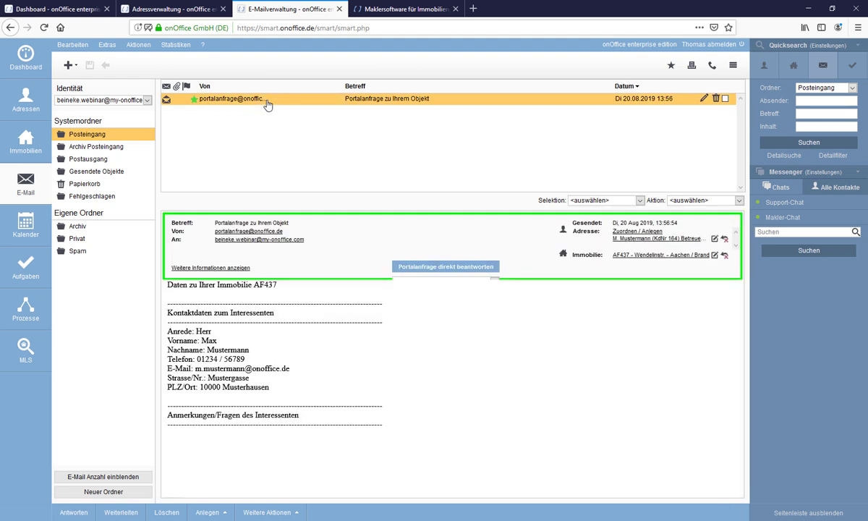
mouse_move(195, 104)
Review the Portalanfrage direkt beantworten templates, then bring up link options for the linked contact.
click(495, 279)
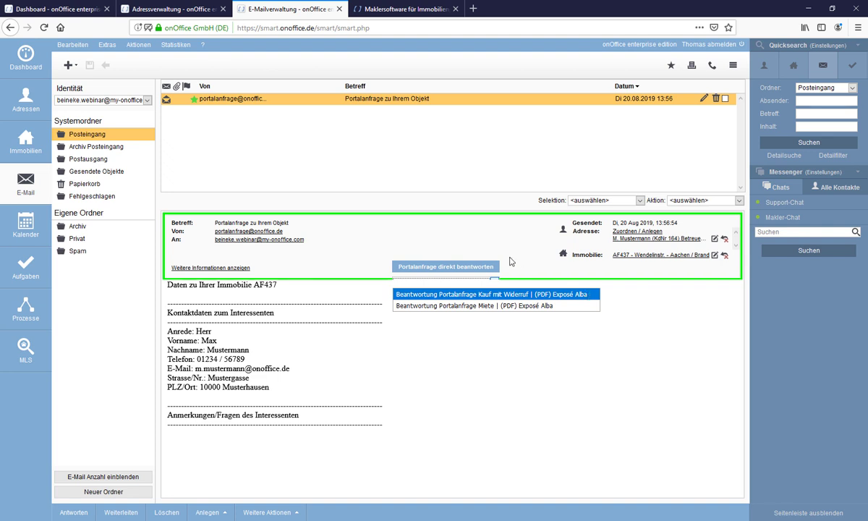
click(462, 235)
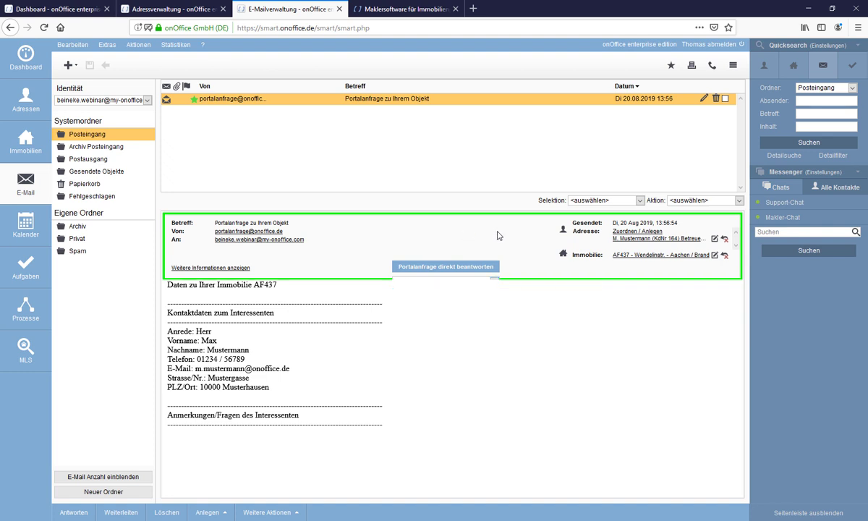
right_click(631, 243)
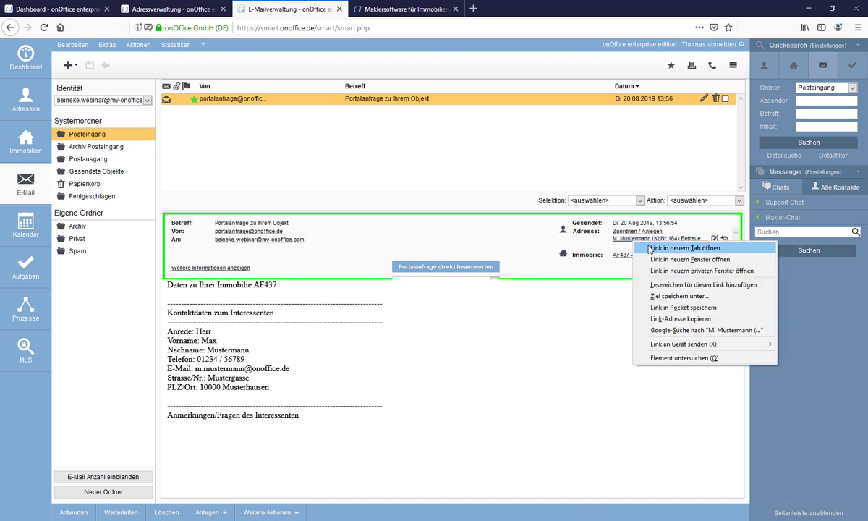
Open the linked contact in a new tab and view its Immosuche matches AF437 and JW453.
click(651, 244)
click(398, 9)
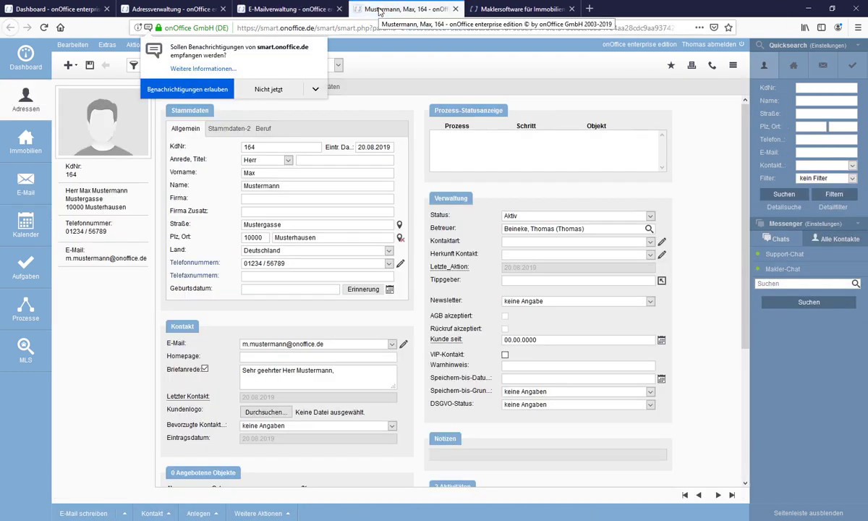
click(284, 88)
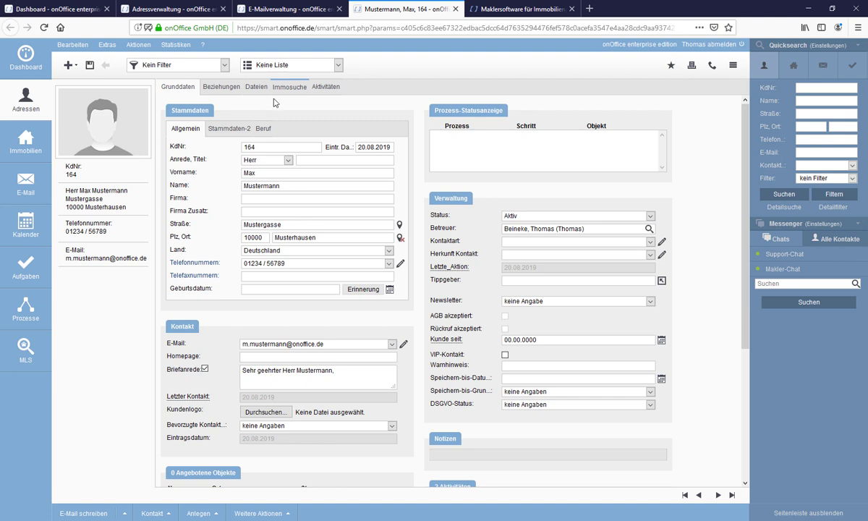
click(289, 87)
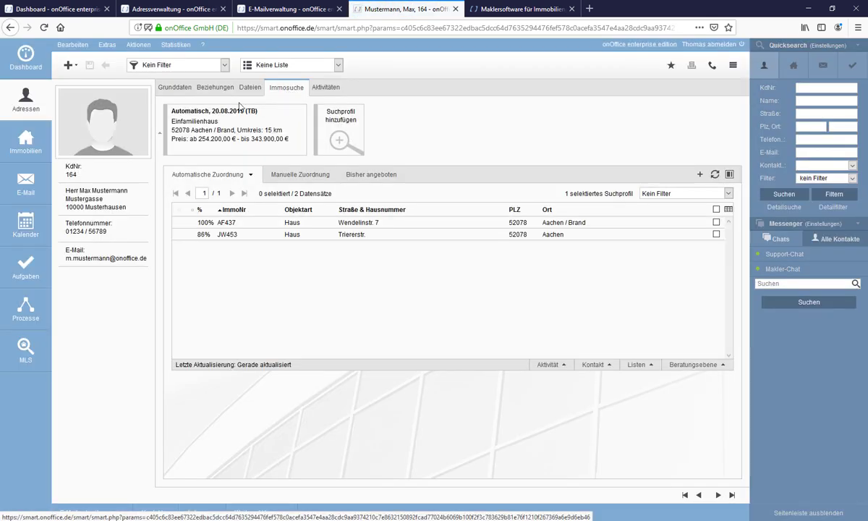
mouse_move(188, 105)
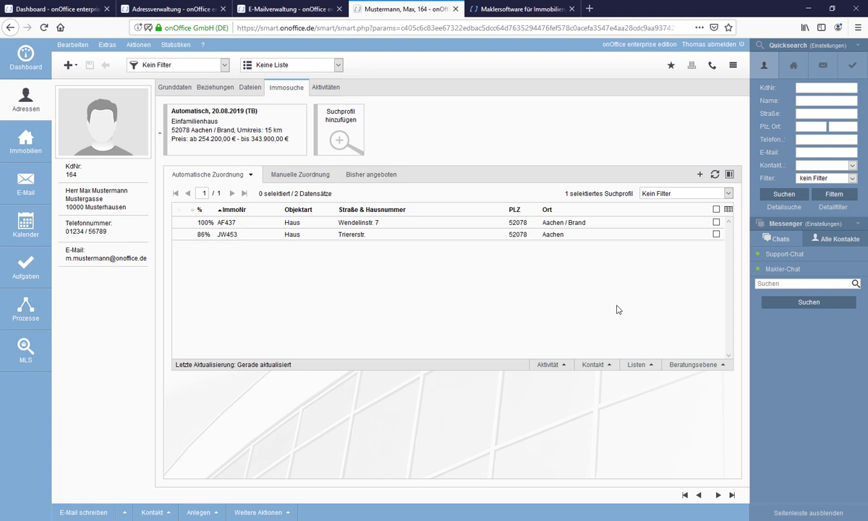
Select matched property AF437 and choose Kontakt > E-Mail schreiben to the inquirer.
click(717, 223)
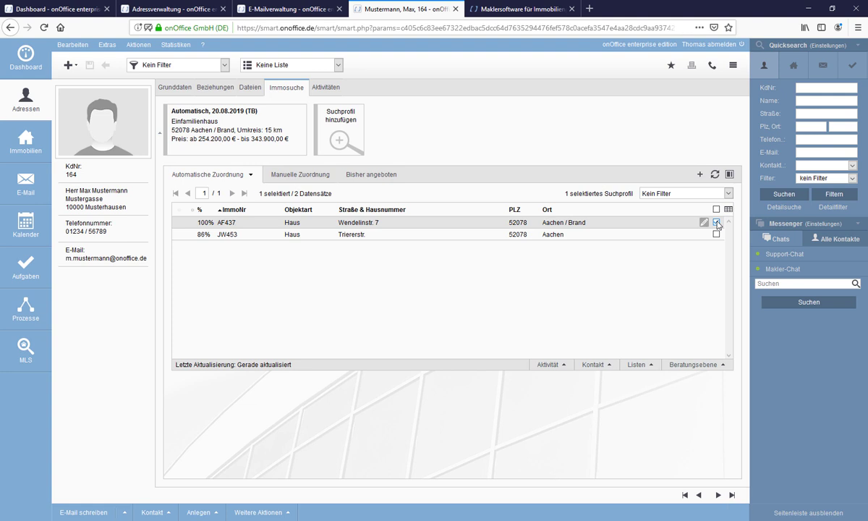
click(590, 367)
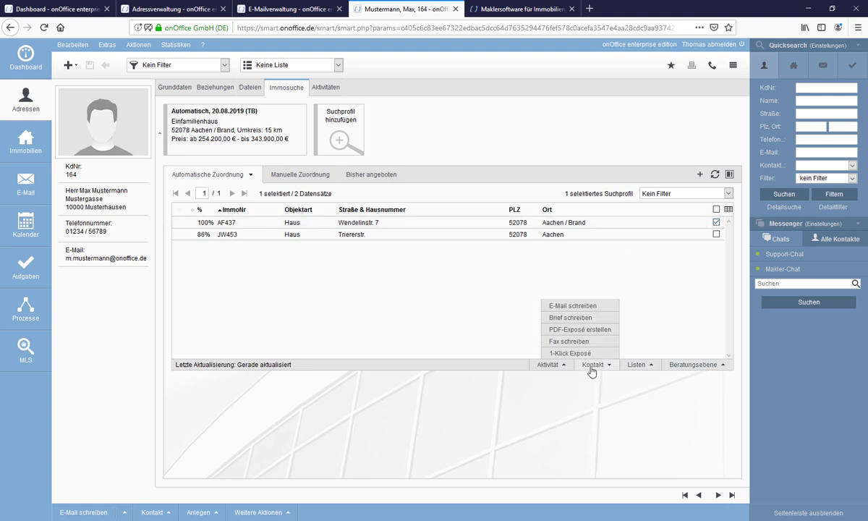
click(560, 306)
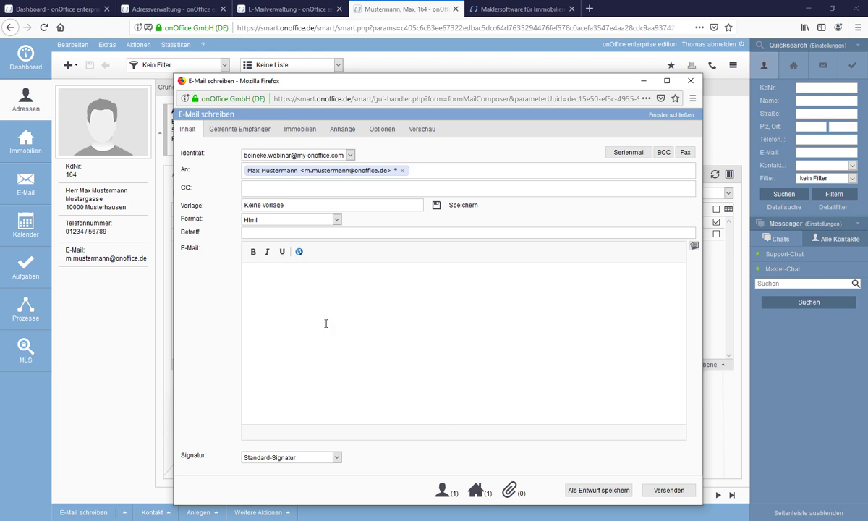
Apply the Beantwortung Portalanfrage Kauf mit Widerruf template from oO - Vorlagen mit Unternehmensfarbe.
click(294, 208)
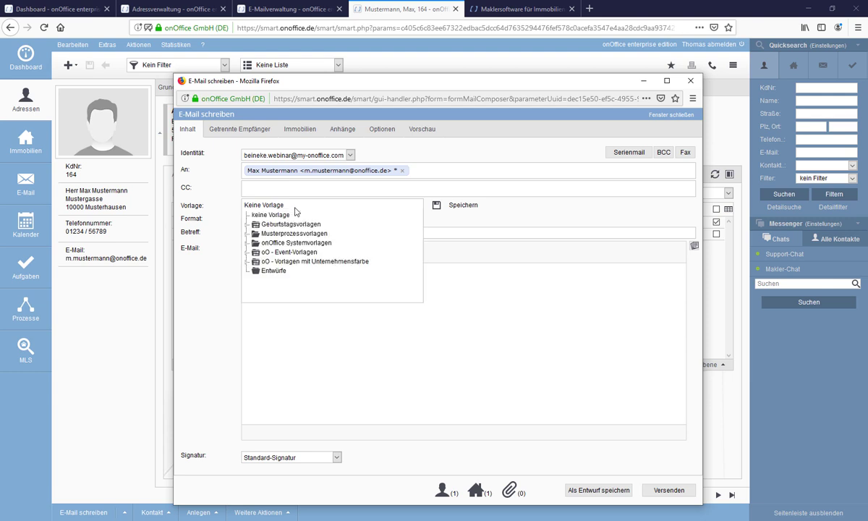
click(328, 262)
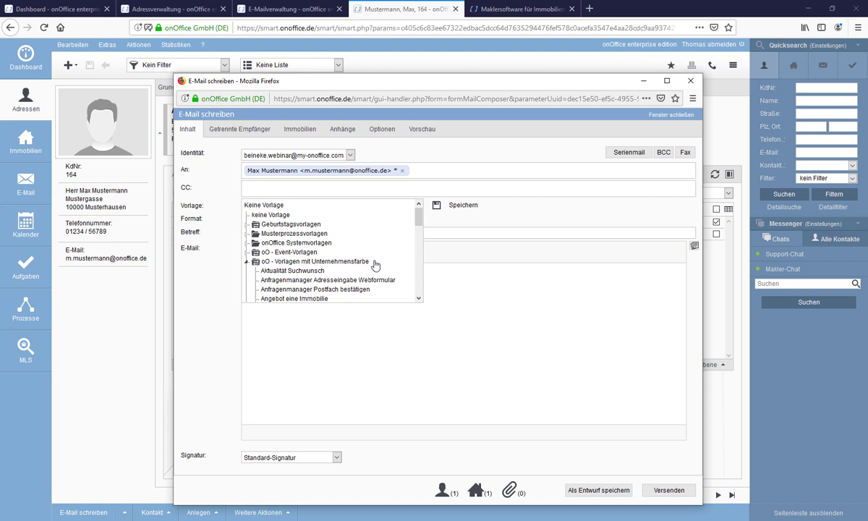
scroll(375, 265, down, 2)
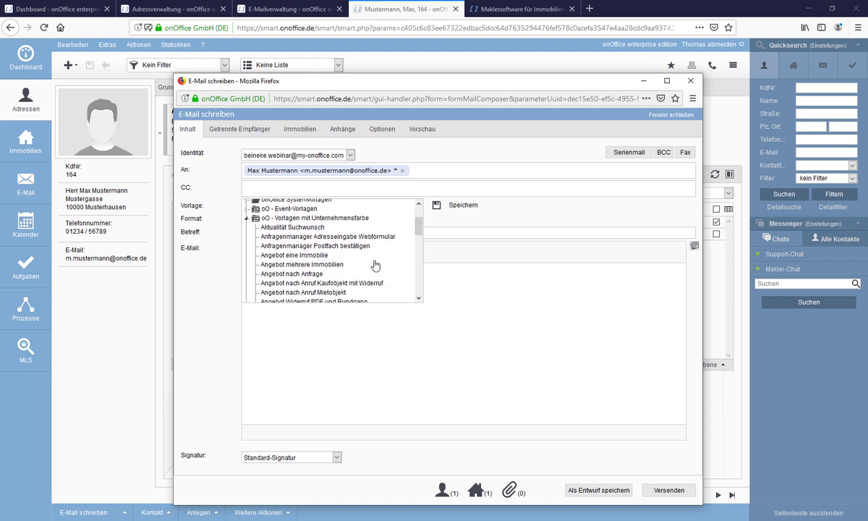
scroll(375, 264, down, 2)
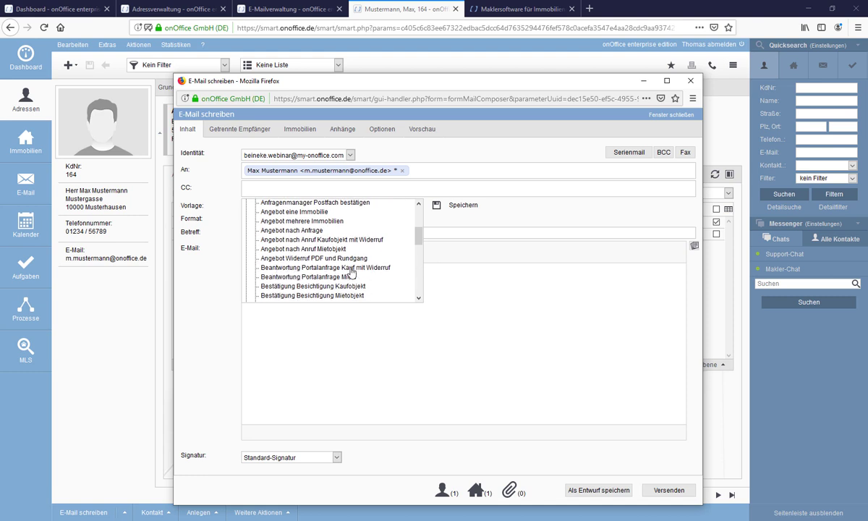
click(375, 268)
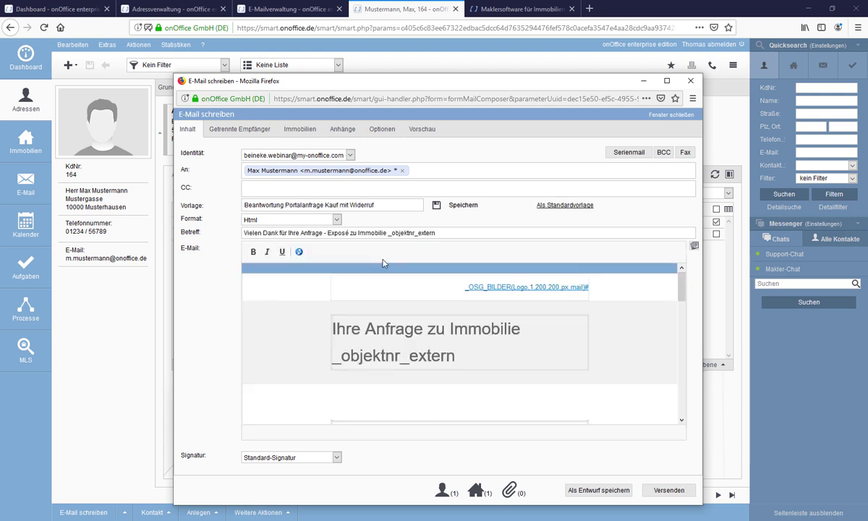
click(336, 132)
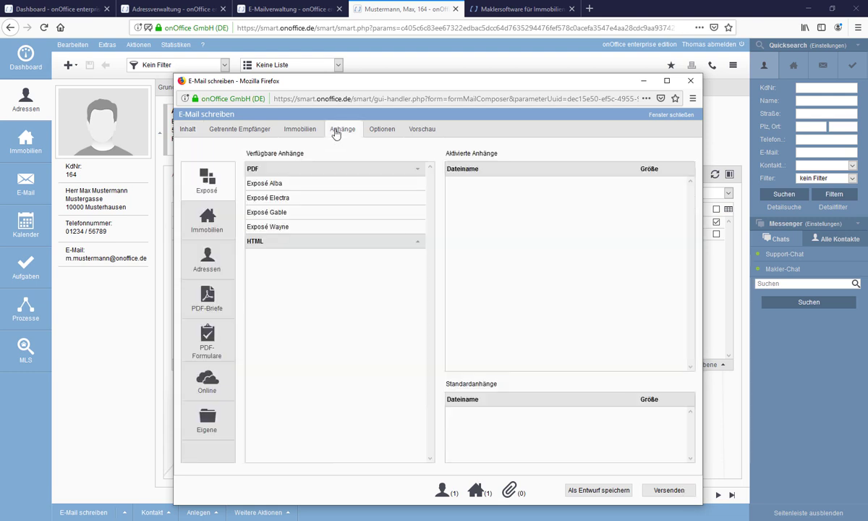
Attach Exposé Alba, read through the Vorschau, and close the email unsent via Seite verlassen.
click(417, 186)
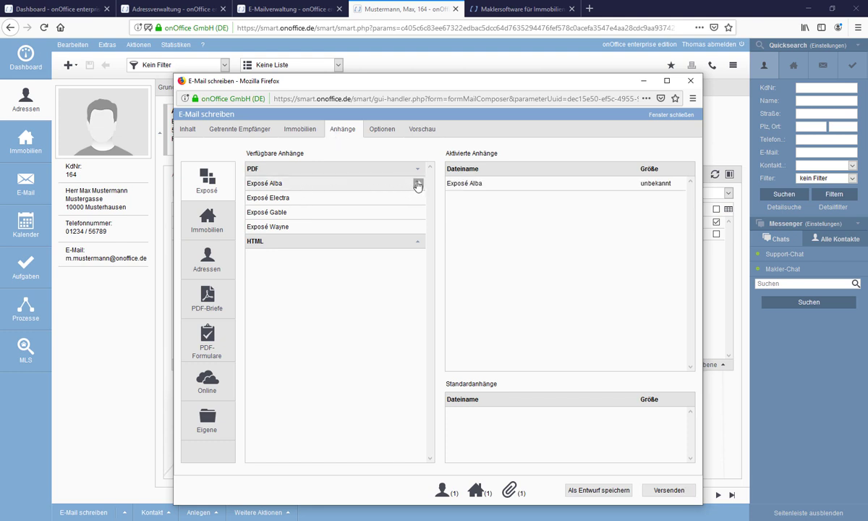
click(420, 135)
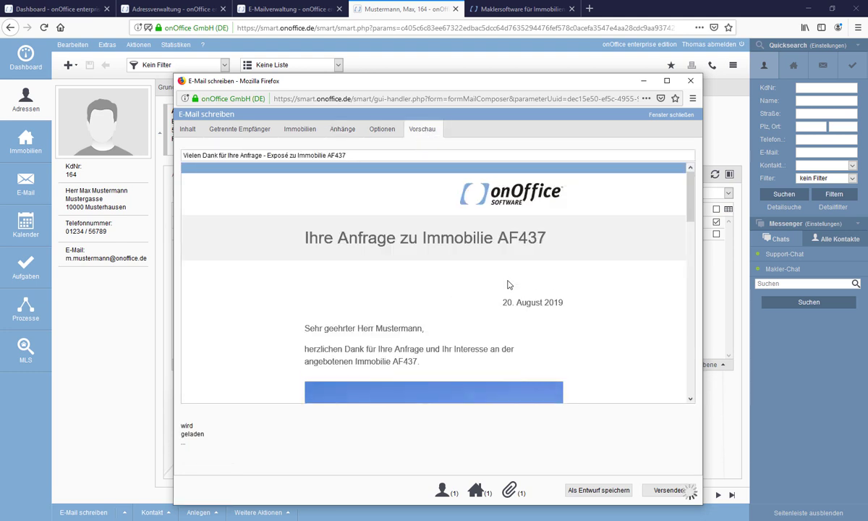
scroll(434, 289, down, 3)
scroll(588, 333, down, 5)
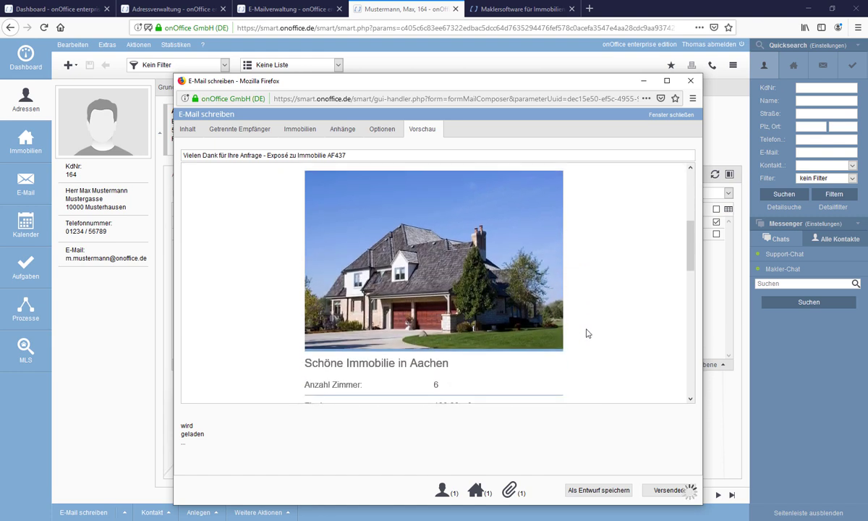
scroll(587, 332, down, 3)
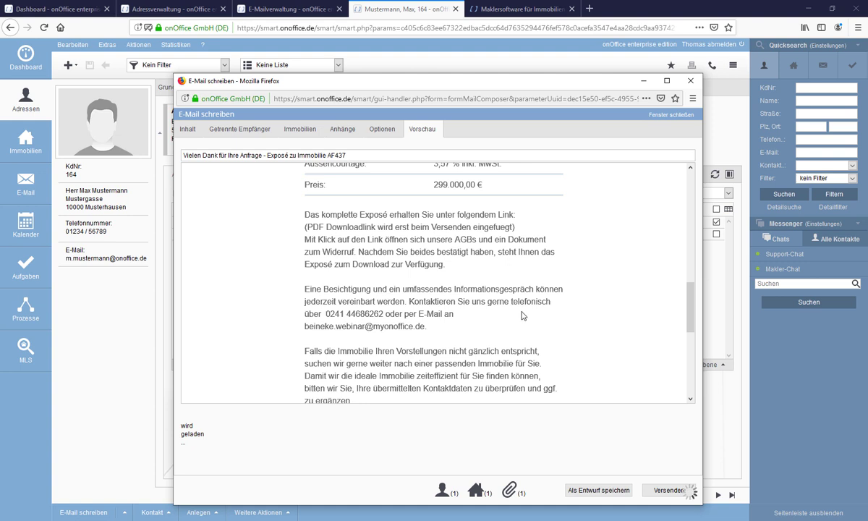
drag(324, 227, 303, 210)
click(319, 213)
drag(358, 227, 469, 227)
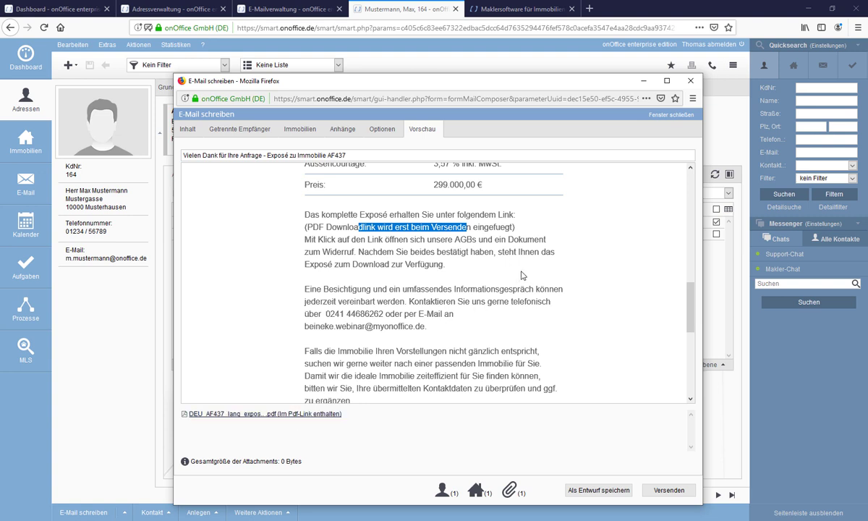
click(657, 121)
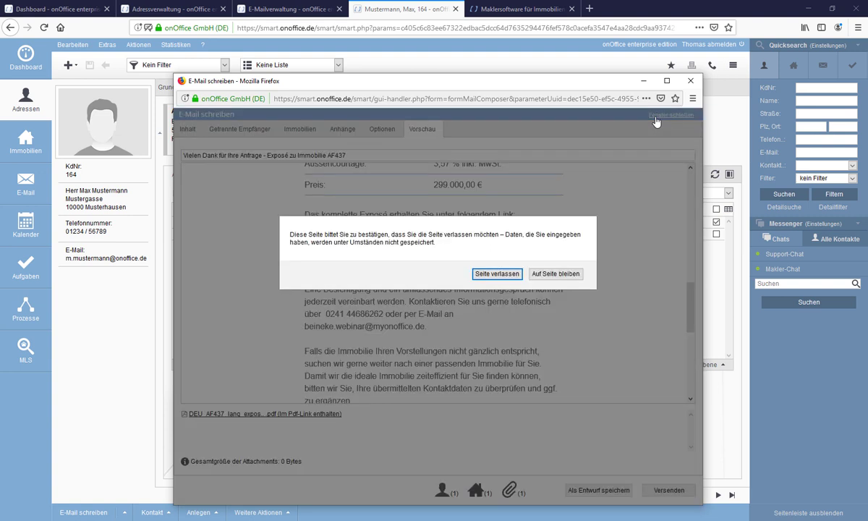
click(479, 274)
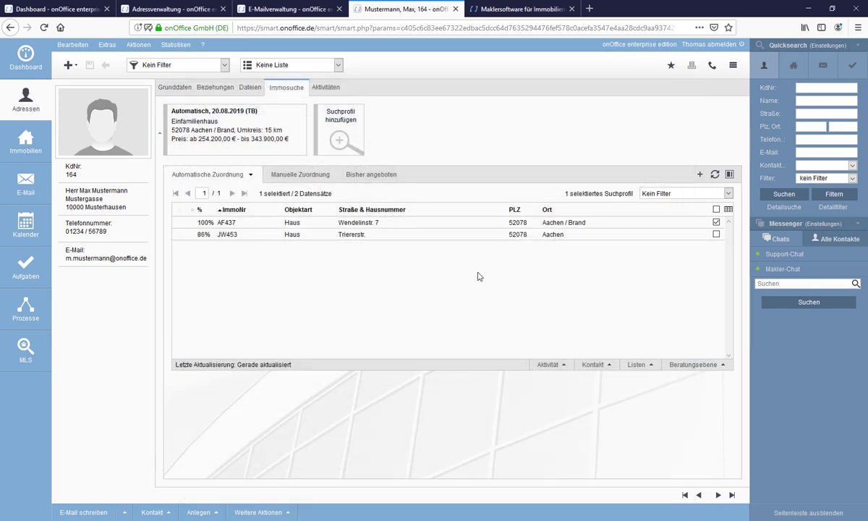